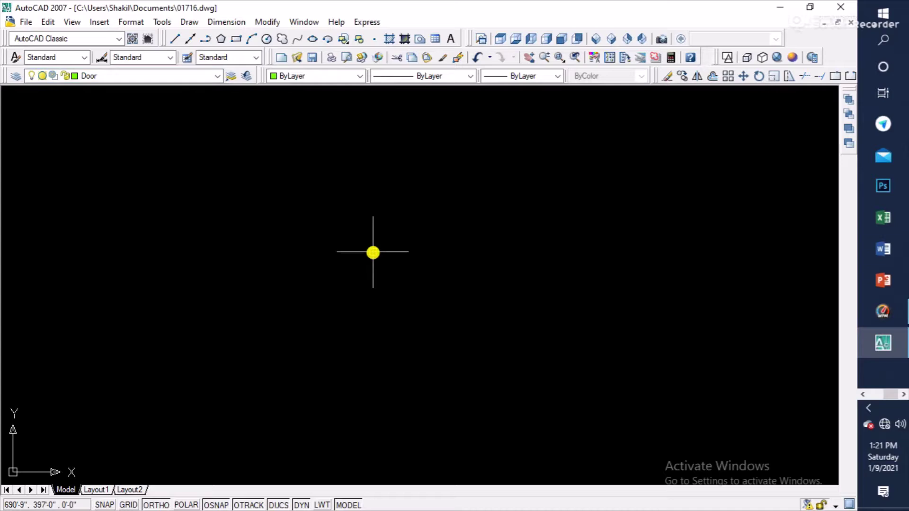
# Step: Draw the left side of a frame profile 5 inches upward and its top edge 2 inches to the right with Line
pyautogui.write('l')
pyautogui.press('Return')
pyautogui.click(336, 293)
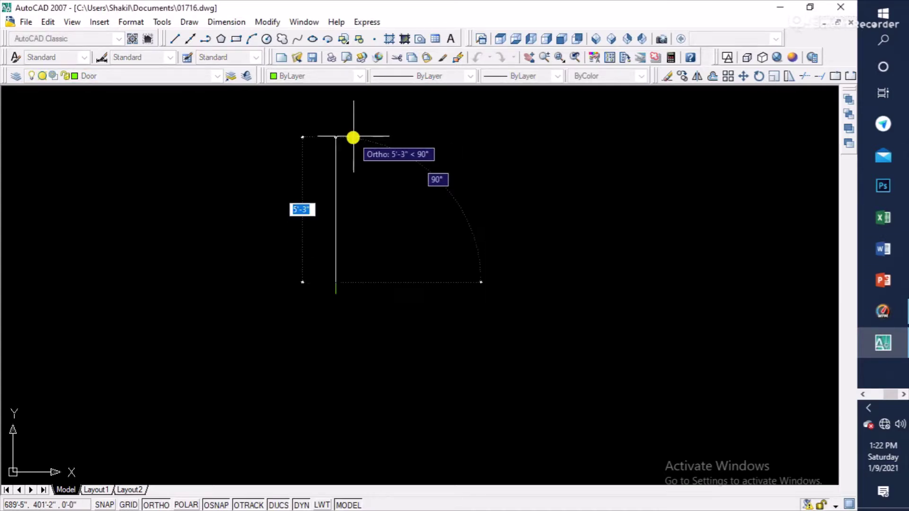
pyautogui.write('4')
pyautogui.press('Return')
pyautogui.scroll(6, 371, 279)
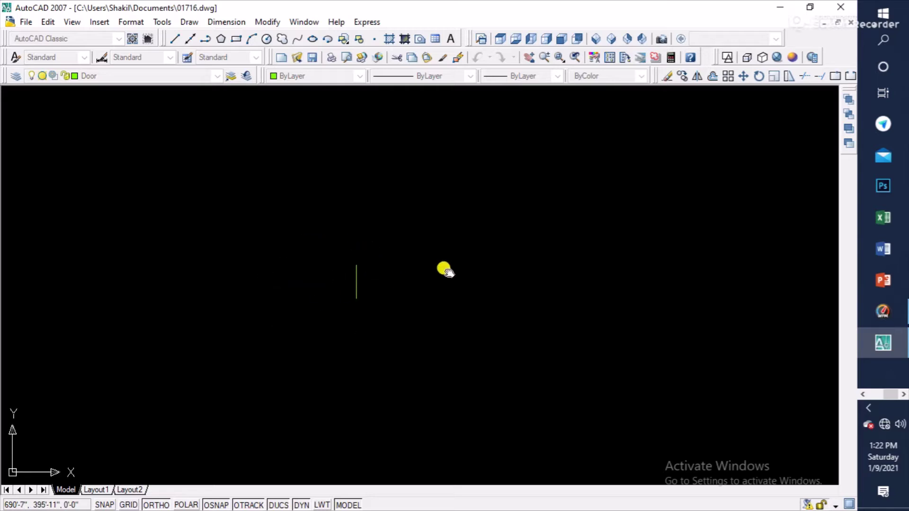
pyautogui.write('2')
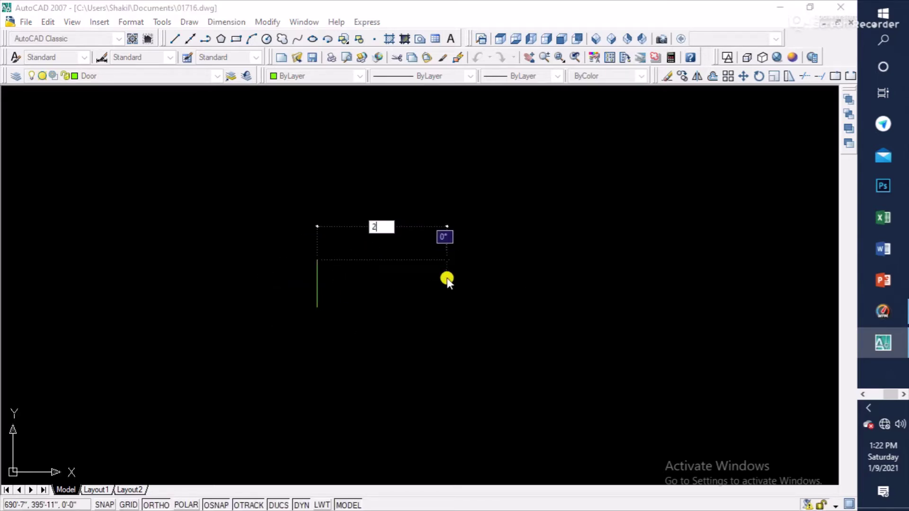
pyautogui.press('Return')
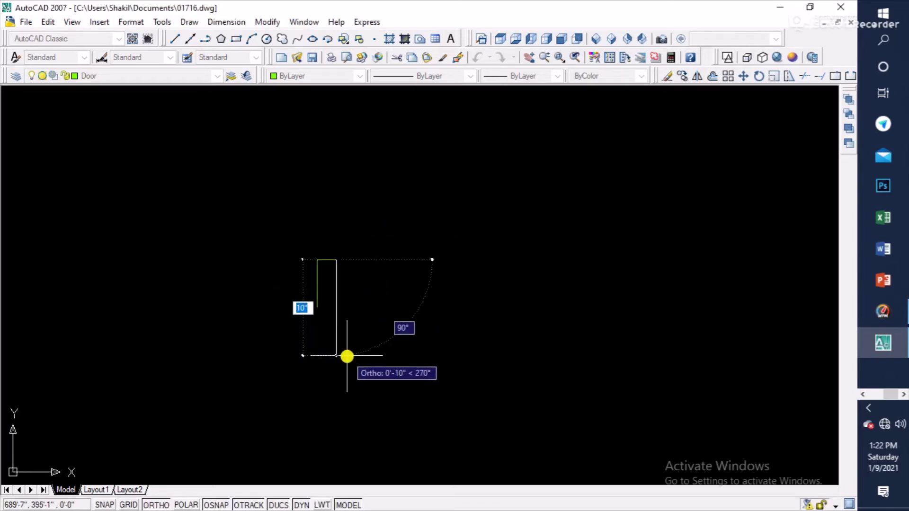
# Step: Complete the stepped profile with lines 1 inch down, 1 inch right, 4 inches down and 3 inches left, closing the outline
pyautogui.write('1')
pyautogui.press('Return')
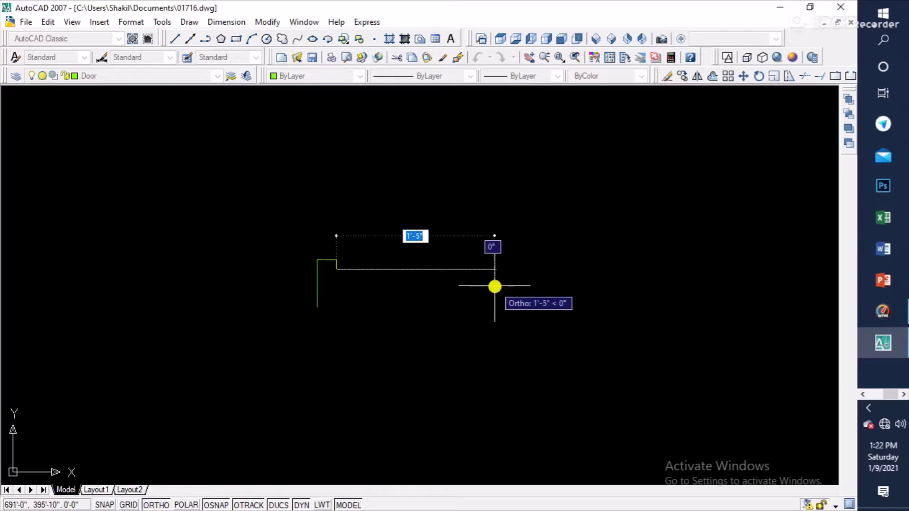
pyautogui.write('1')
pyautogui.press('Return')
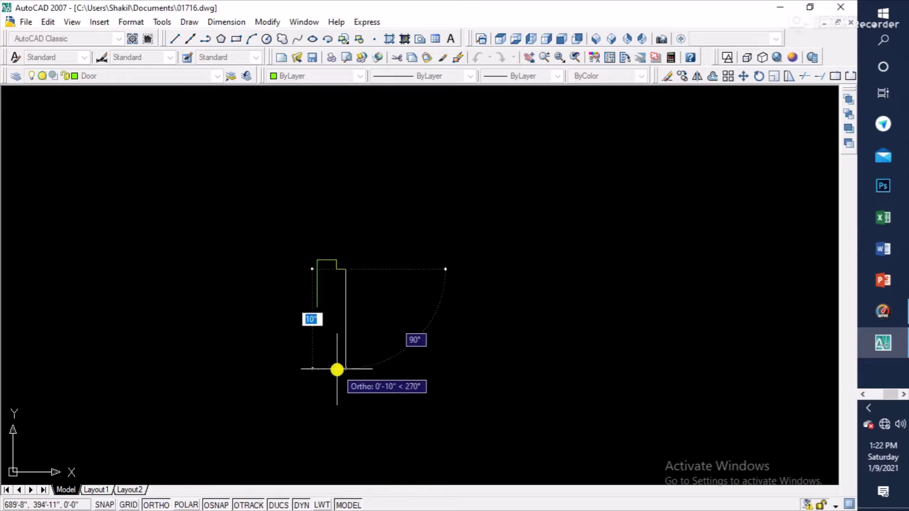
pyautogui.write('4')
pyautogui.press('Return')
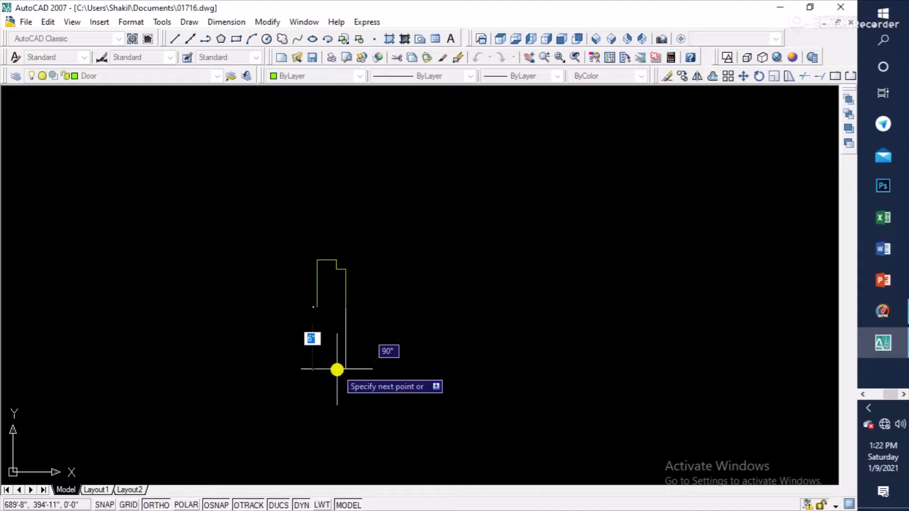
pyautogui.write('3')
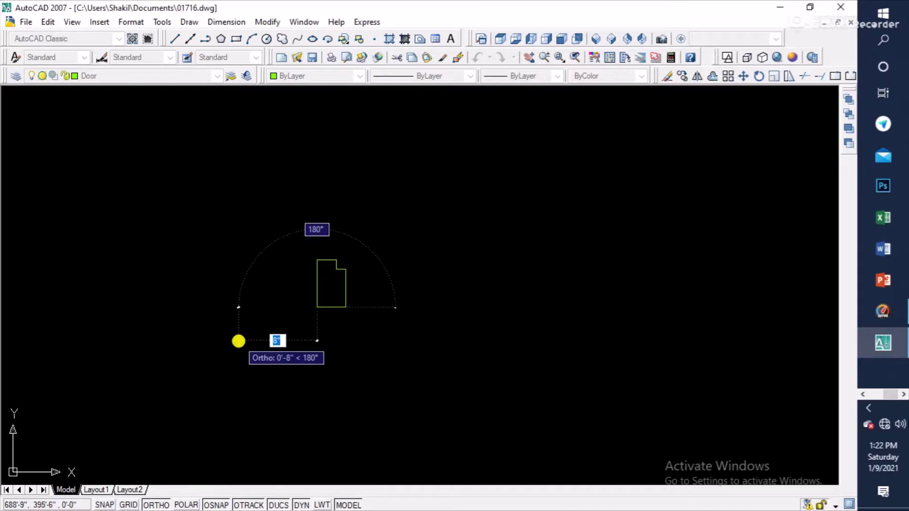
pyautogui.press('Return')
pyautogui.press('Return')
# Step: Draw a rectangle 40 inches wide and 7 feet high to the right of the stepped profile
pyautogui.scroll(-2, 539, 349)
pyautogui.moveTo(539, 349); pyautogui.dragTo(383, 297, button='middle')
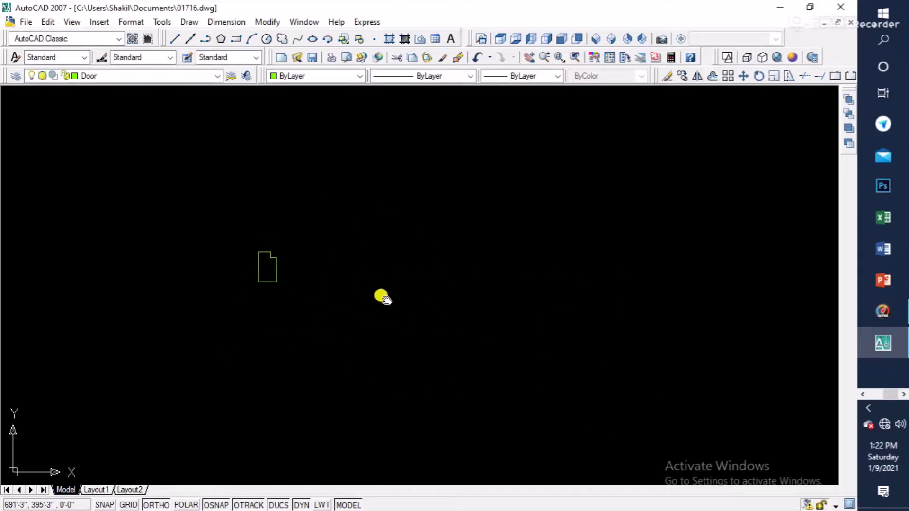
pyautogui.moveTo(350, 257); pyautogui.dragTo(436, 284, button='middle')
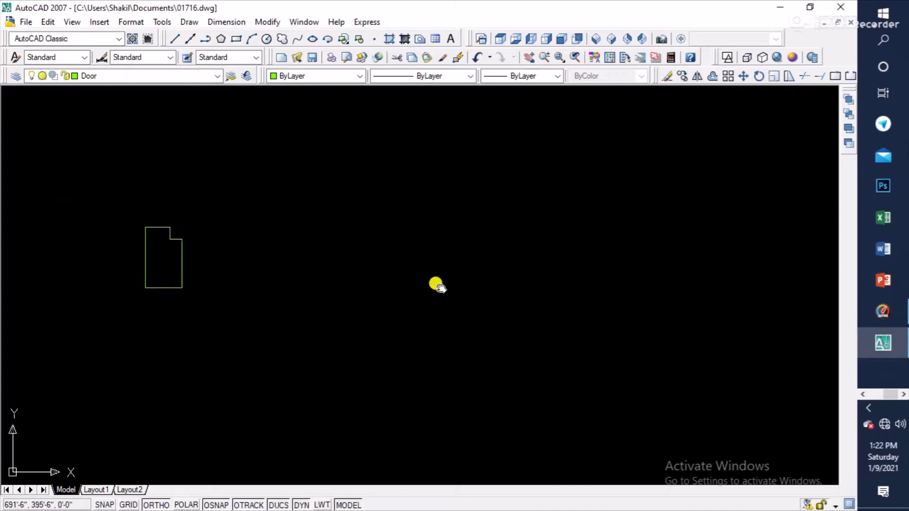
pyautogui.write('r')
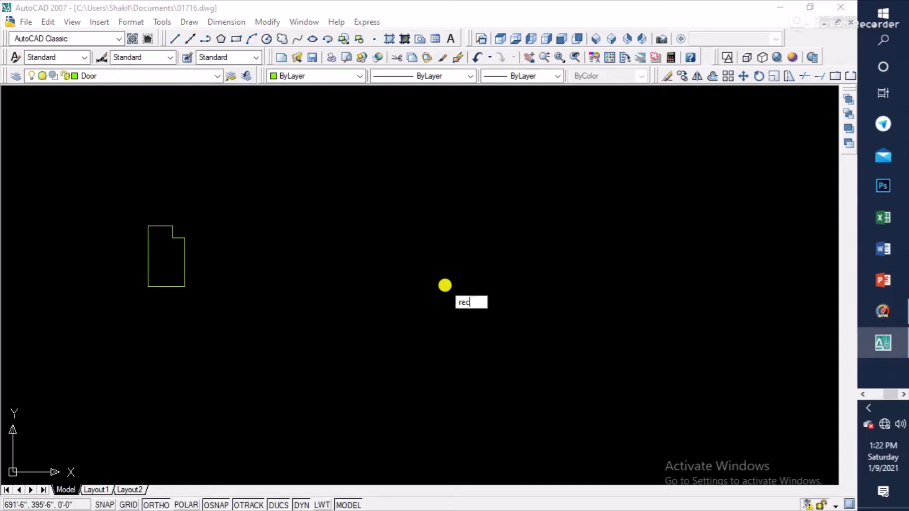
pyautogui.write('ec')
pyautogui.press('Return')
pyautogui.click(366, 199)
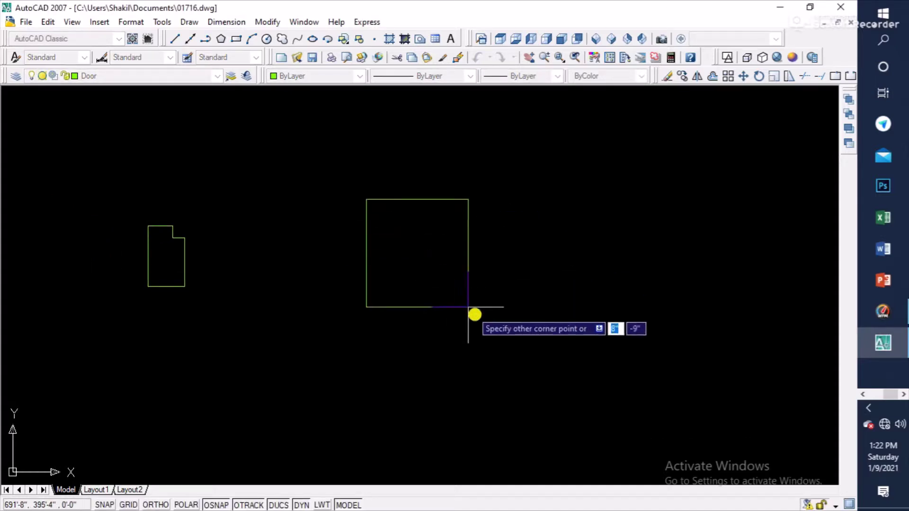
pyautogui.write('@')
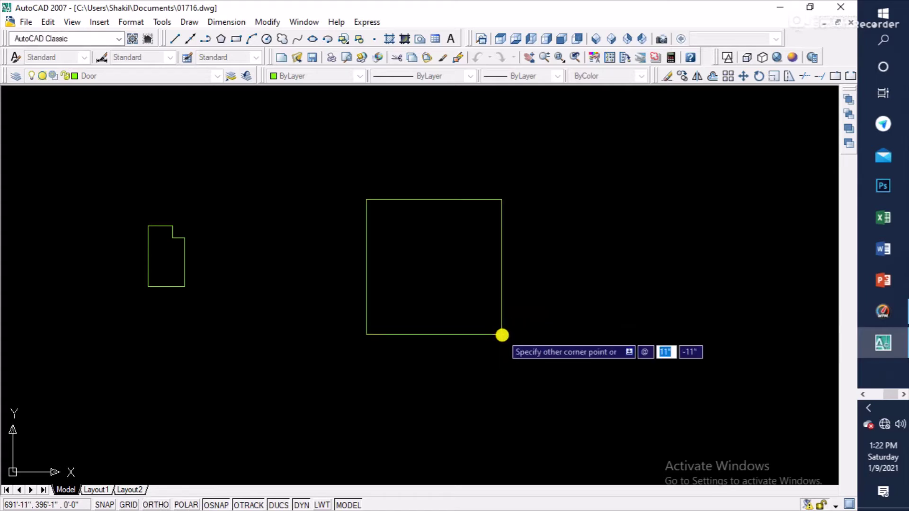
pyautogui.write('40')
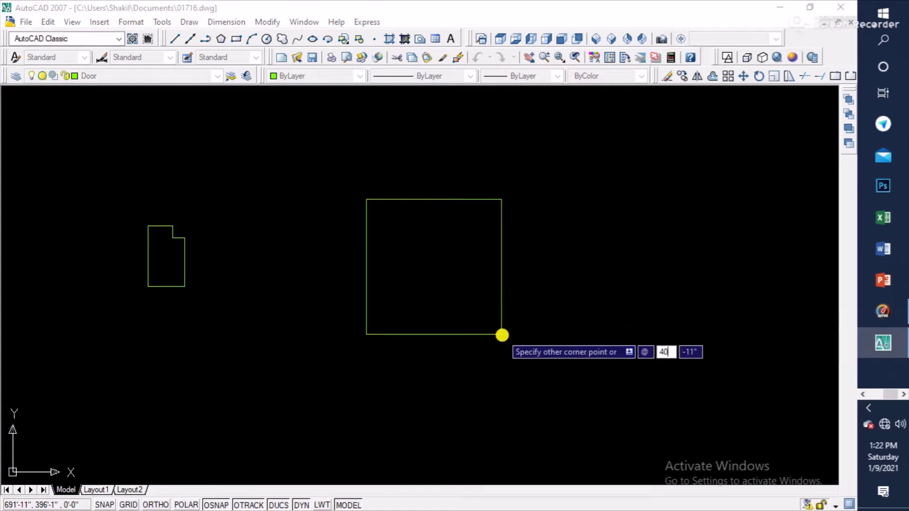
pyautogui.press('F8')
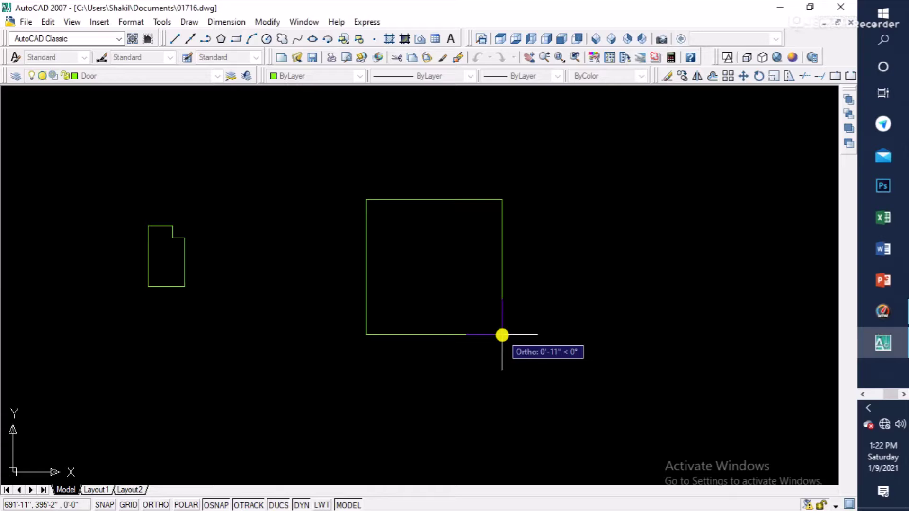
pyautogui.write('7')
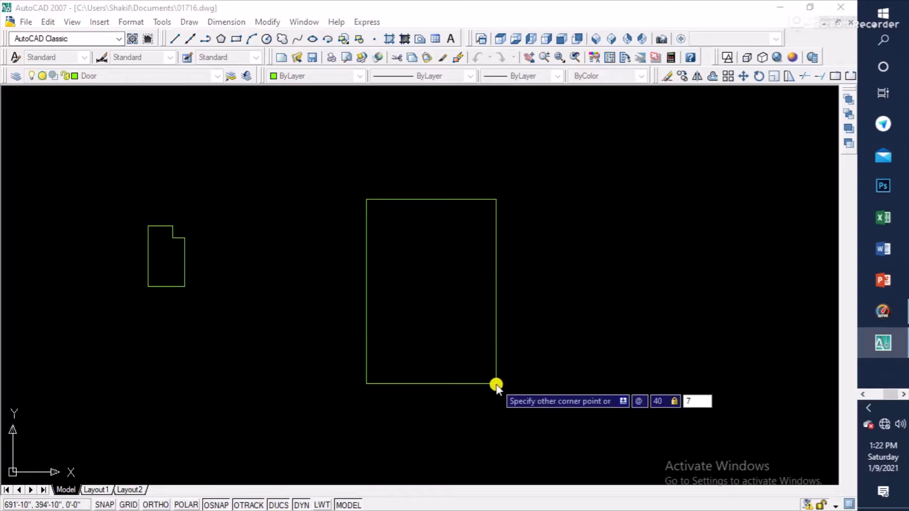
pyautogui.press('Return')
# Step: Offset the large rectangle 2 inches to its inside
pyautogui.scroll(-8, 495, 384)
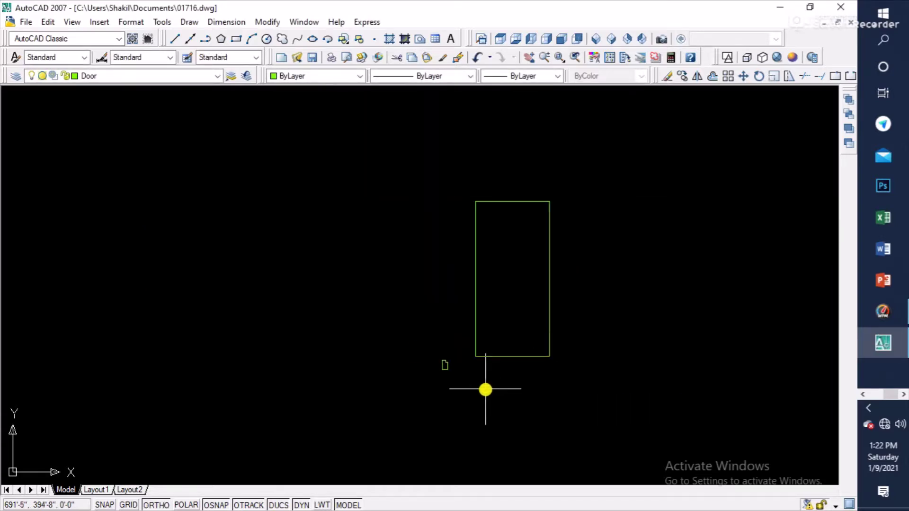
pyautogui.scroll(4, 412, 389)
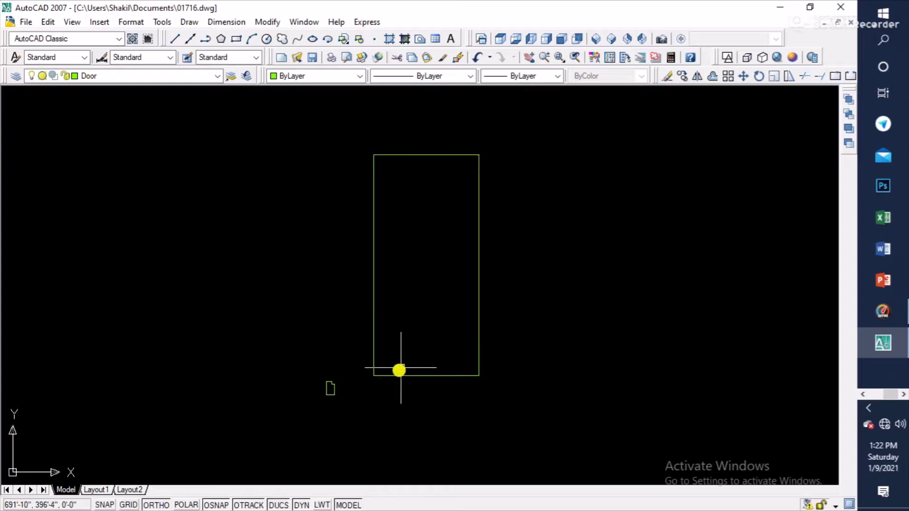
pyautogui.scroll(-2, 406, 371)
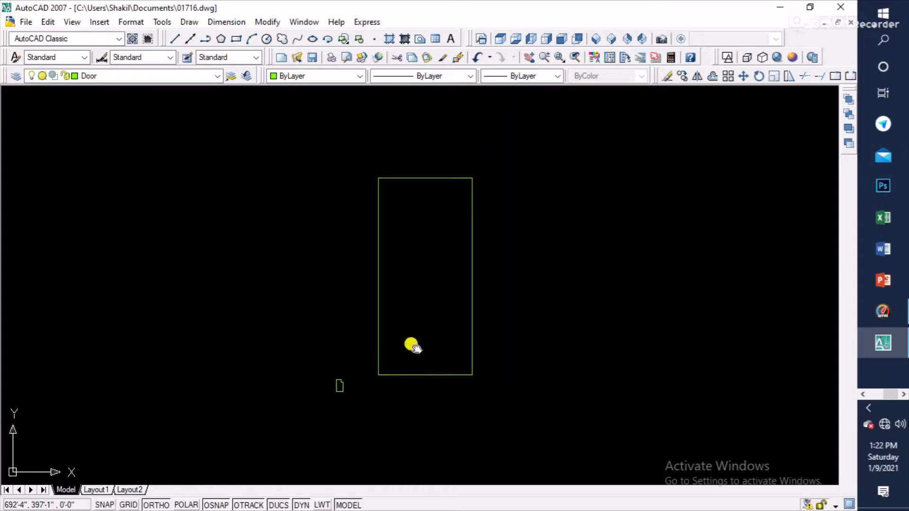
pyautogui.write('o')
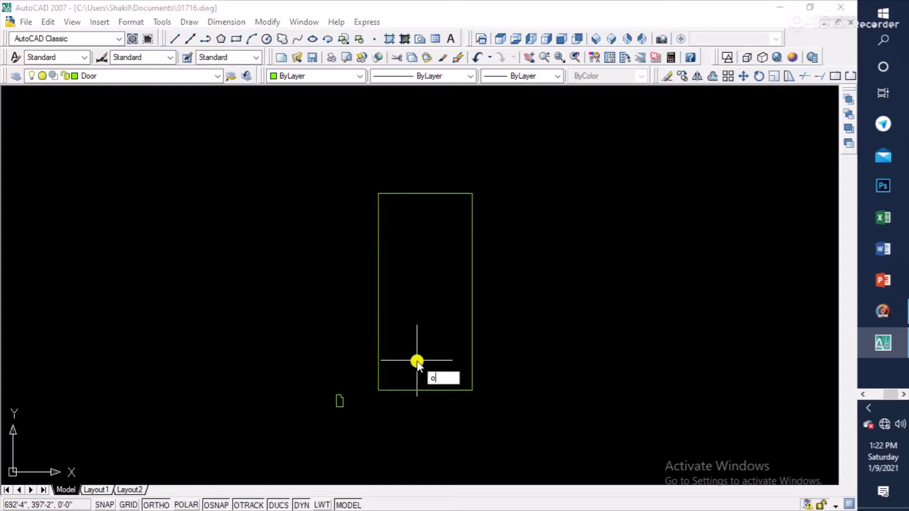
pyautogui.press('Return')
pyautogui.write('2')
pyautogui.press('Return')
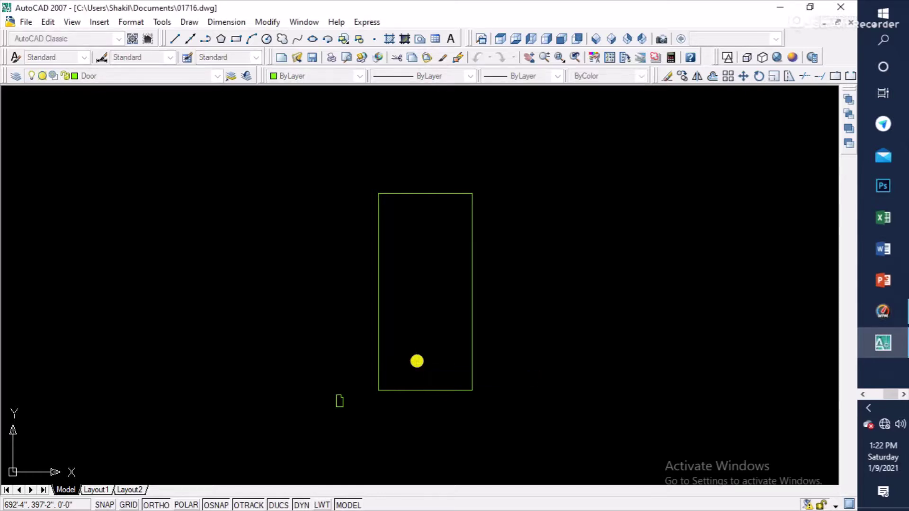
pyautogui.click(472, 315)
pyautogui.click(428, 327)
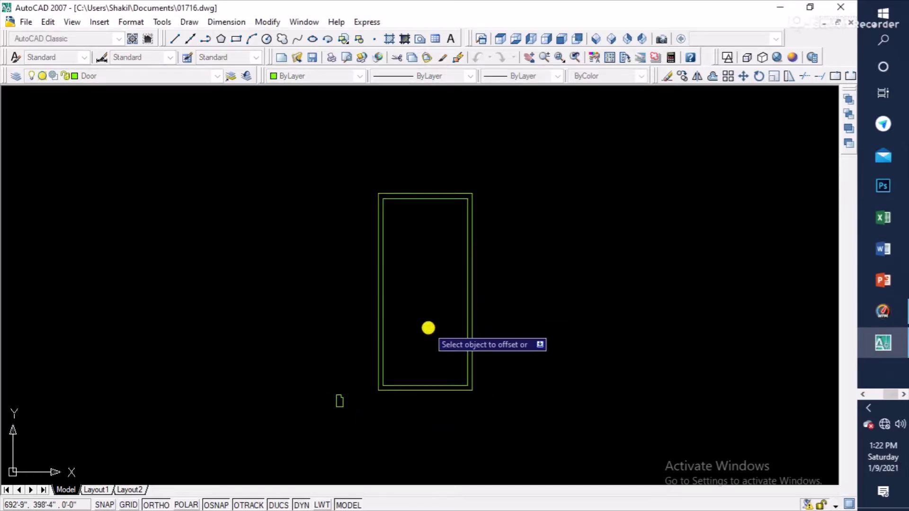
pyautogui.scroll(3, 424, 326)
pyautogui.moveTo(411, 351); pyautogui.dragTo(400, 304, button='middle')
pyautogui.press('Escape')
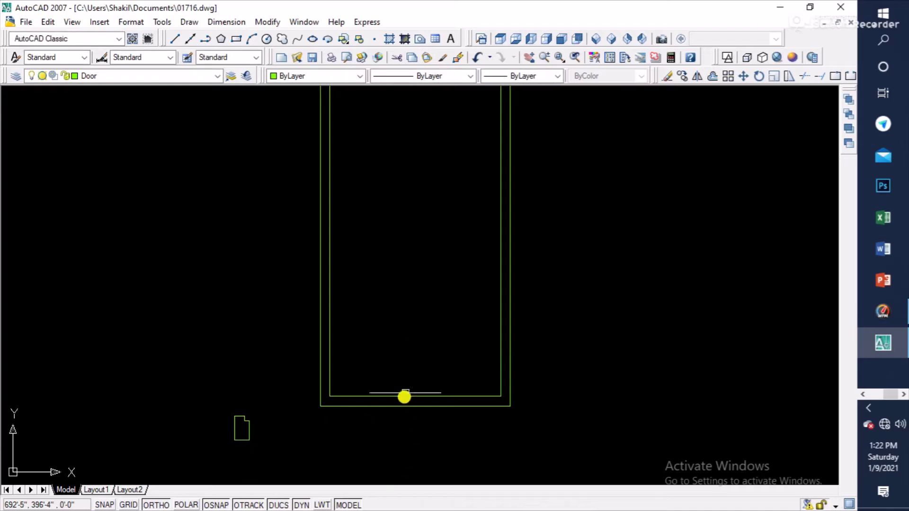
# Step: Move the inner rectangle horizontally to the right, clear of the outer rectangle
pyautogui.click(405, 396)
pyautogui.write('m')
pyautogui.press('Return')
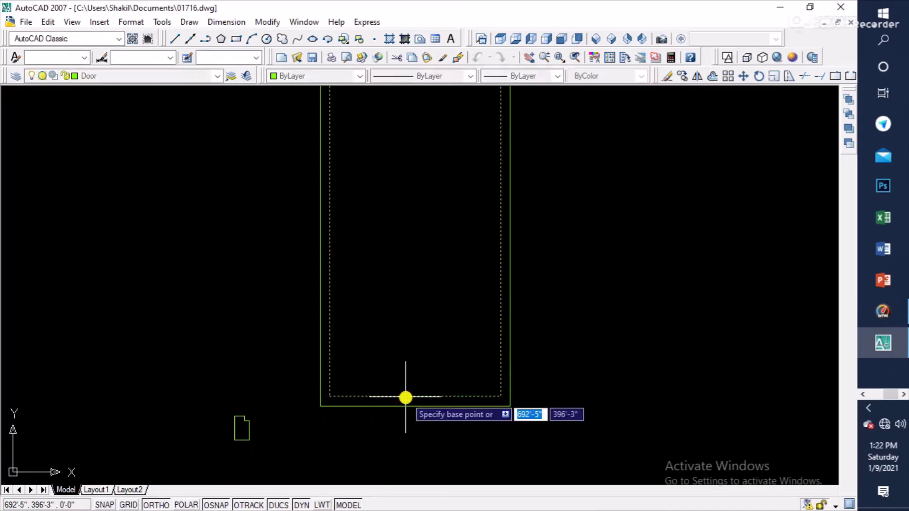
pyautogui.click(496, 394)
pyautogui.scroll(-4, 653, 374)
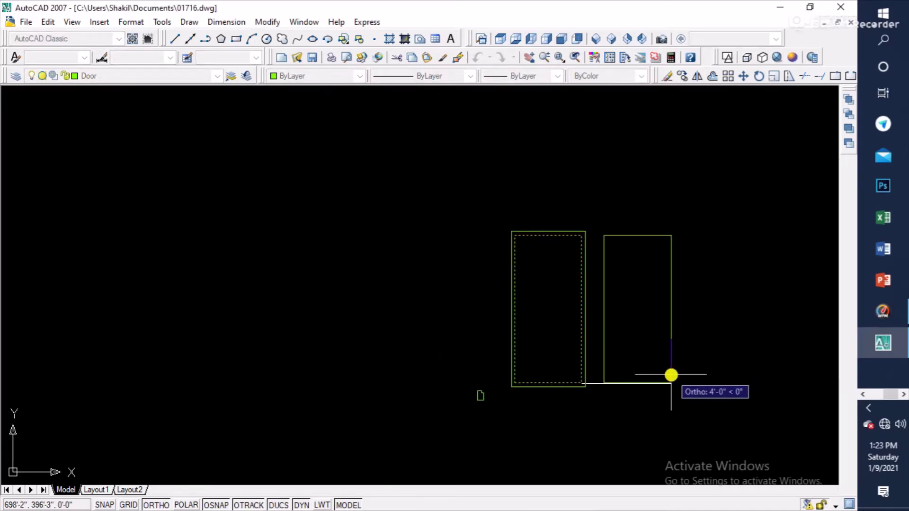
pyautogui.moveTo(669, 375); pyautogui.dragTo(519, 327, button='middle')
pyautogui.click(571, 311)
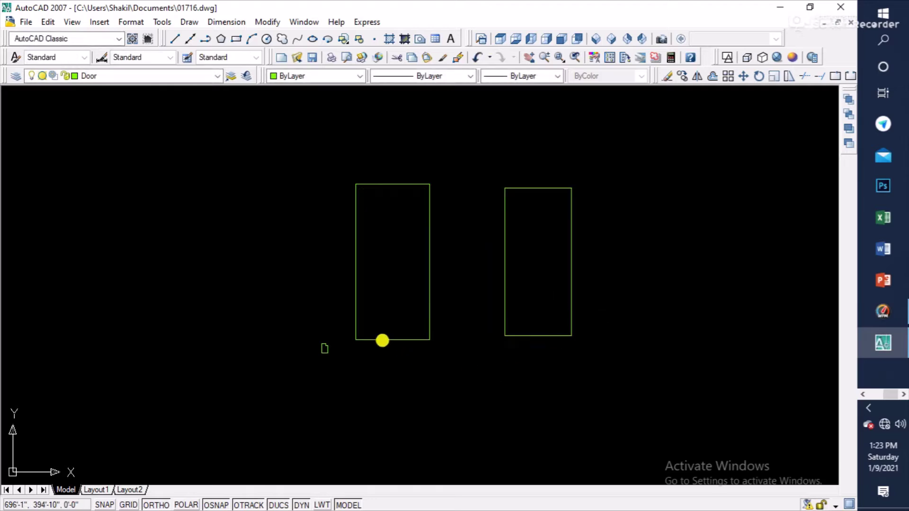
# Step: Explode the outer rectangle into separate lines and delete its bottom edge
pyautogui.scroll(1, 446, 258)
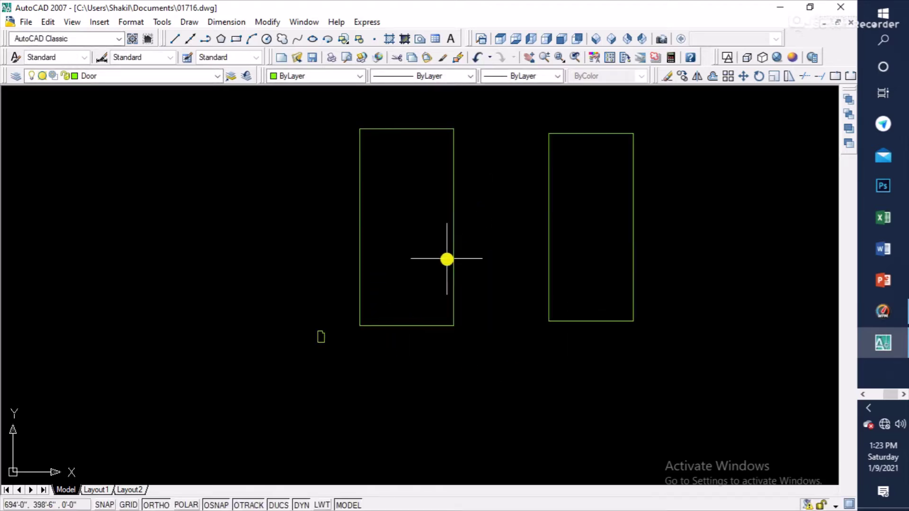
pyautogui.click(429, 325)
pyautogui.press('Escape')
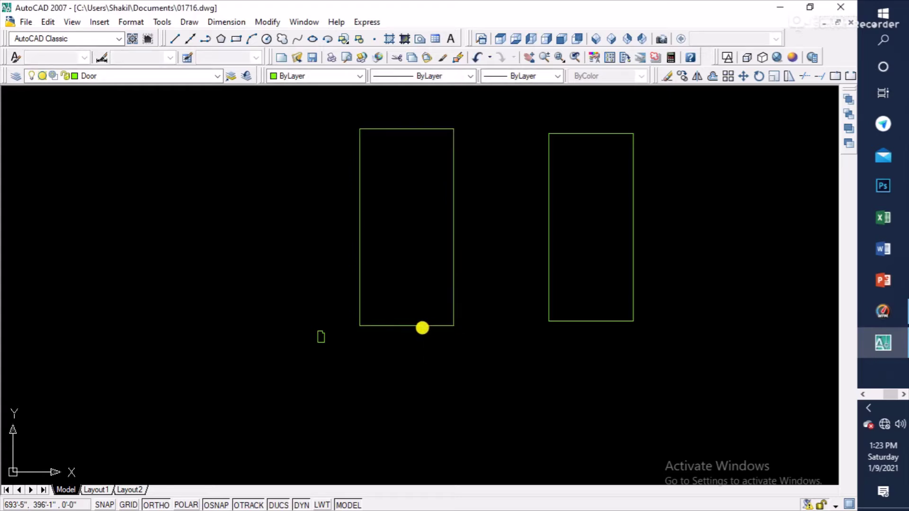
pyautogui.click(404, 326)
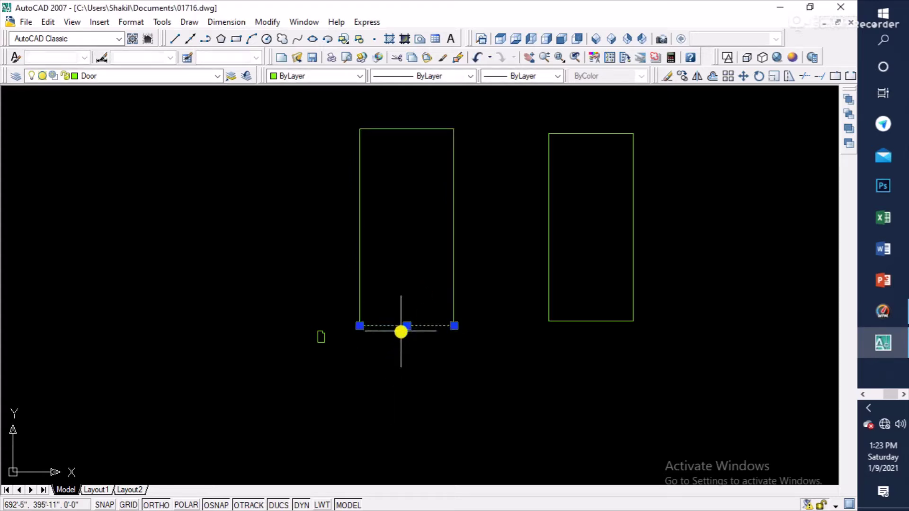
pyautogui.press('Delete')
# Step: Join all lines of the small stepped profile into a single polyline with Polyline Edit
pyautogui.scroll(-4, 410, 355)
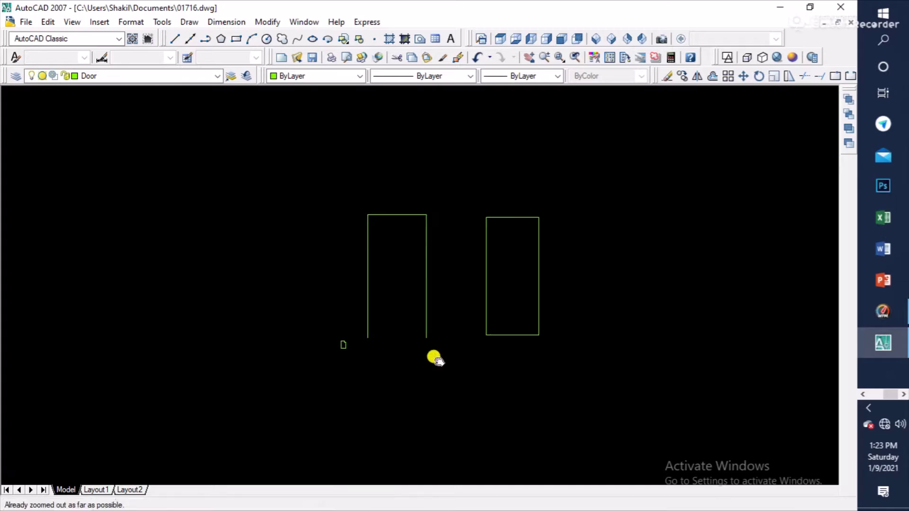
pyautogui.scroll(5, 310, 350)
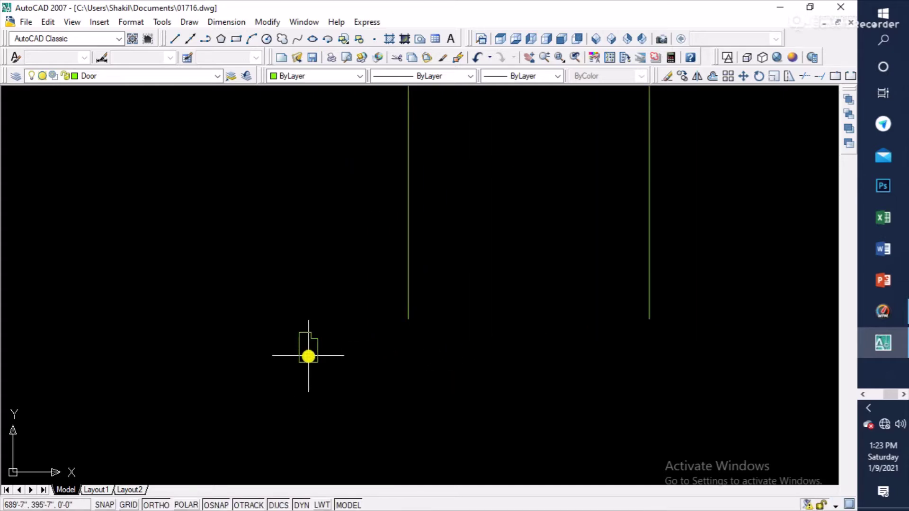
pyautogui.write('pe')
pyautogui.press('Return')
pyautogui.click(316, 349)
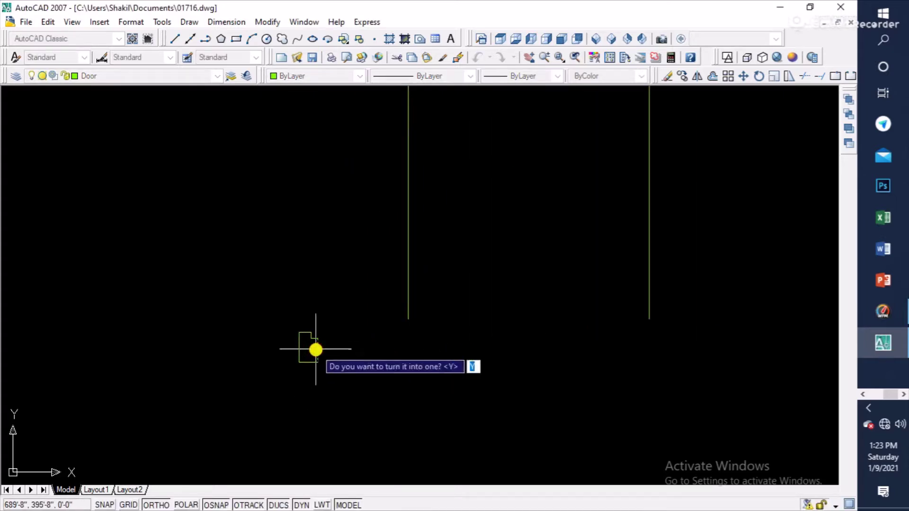
pyautogui.press('Return')
pyautogui.write('j')
pyautogui.press('Return')
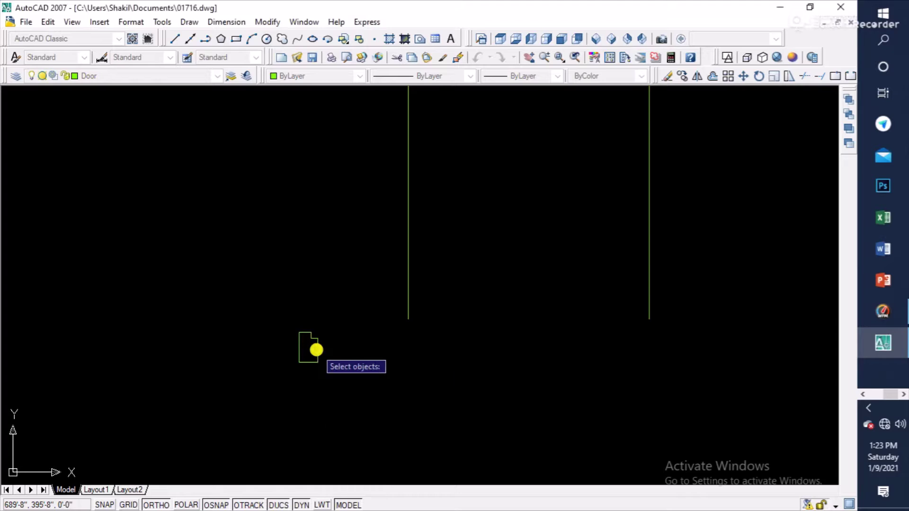
pyautogui.click(332, 324)
pyautogui.click(223, 426)
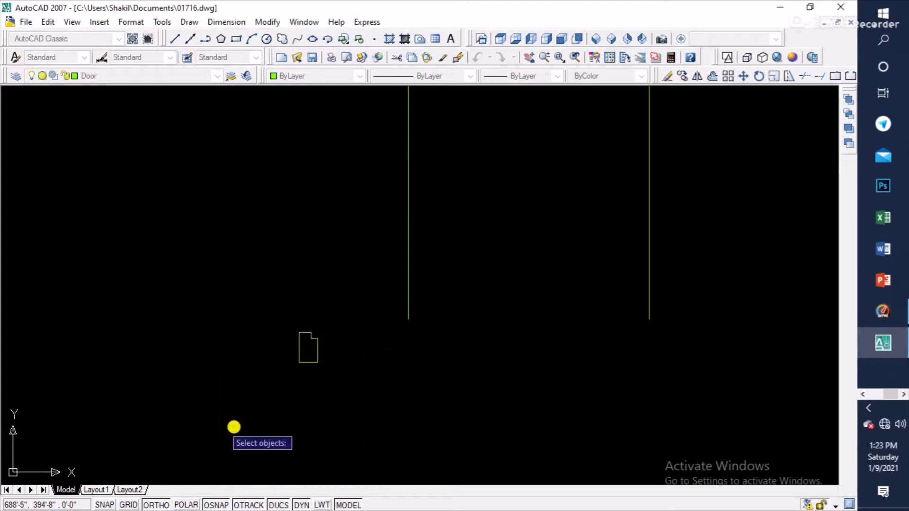
pyautogui.press('Return')
pyautogui.scroll(-3, 360, 374)
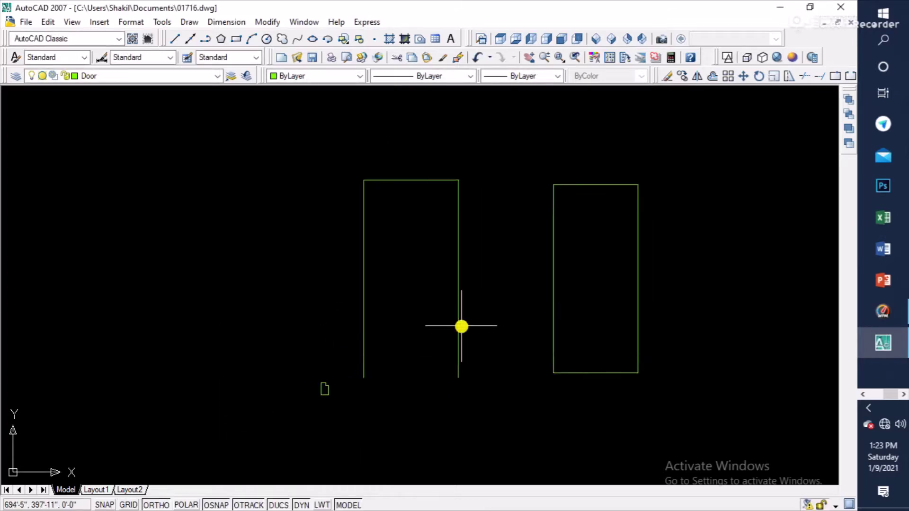
# Step: Join the three lines of the open frame outline into a single polyline with Polyline Edit
pyautogui.write('p')
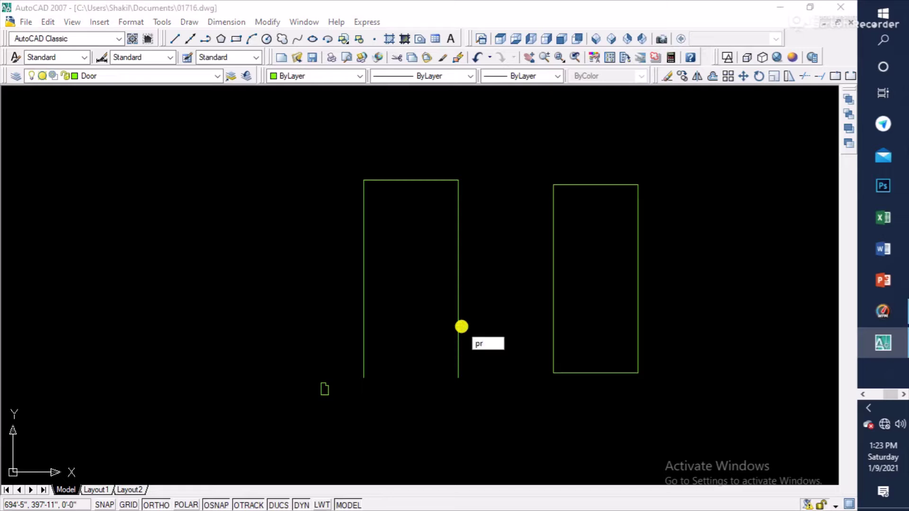
pyautogui.write('e')
pyautogui.press('Return')
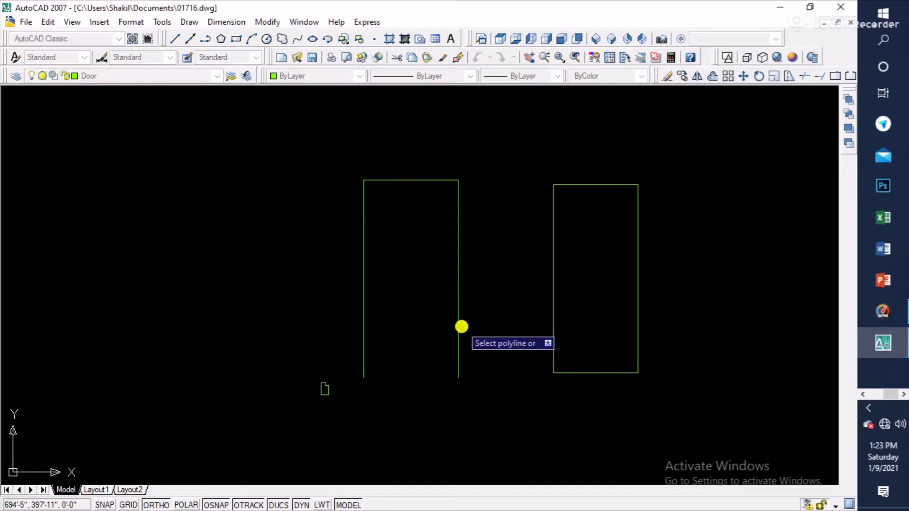
pyautogui.click(459, 313)
pyautogui.press('Return')
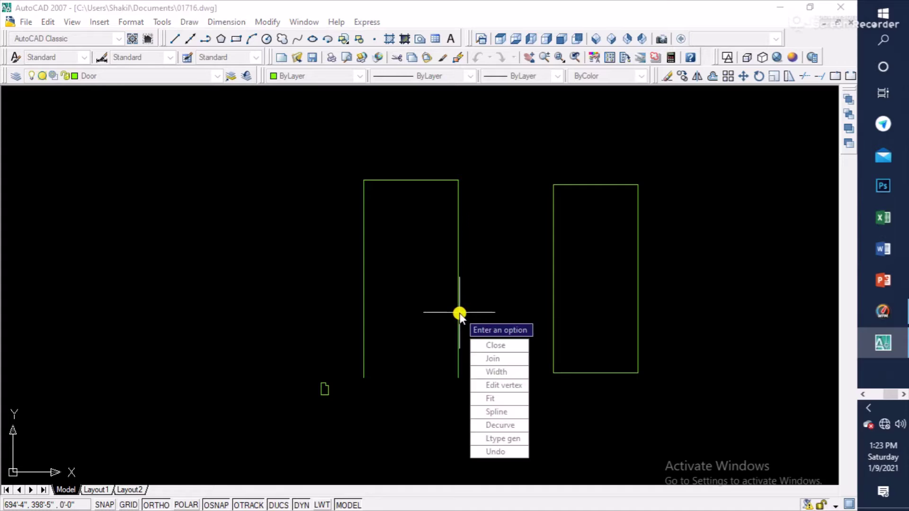
pyautogui.write('j')
pyautogui.press('Return')
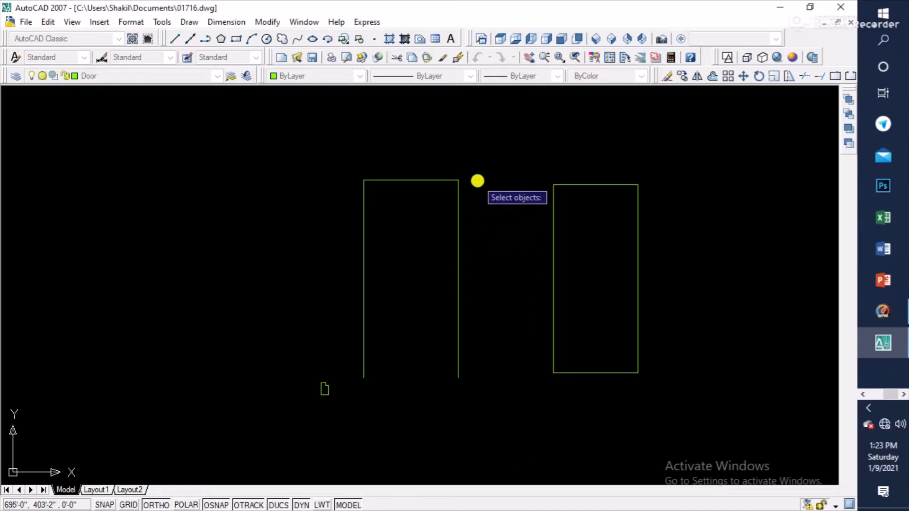
pyautogui.click(477, 164)
pyautogui.click(358, 404)
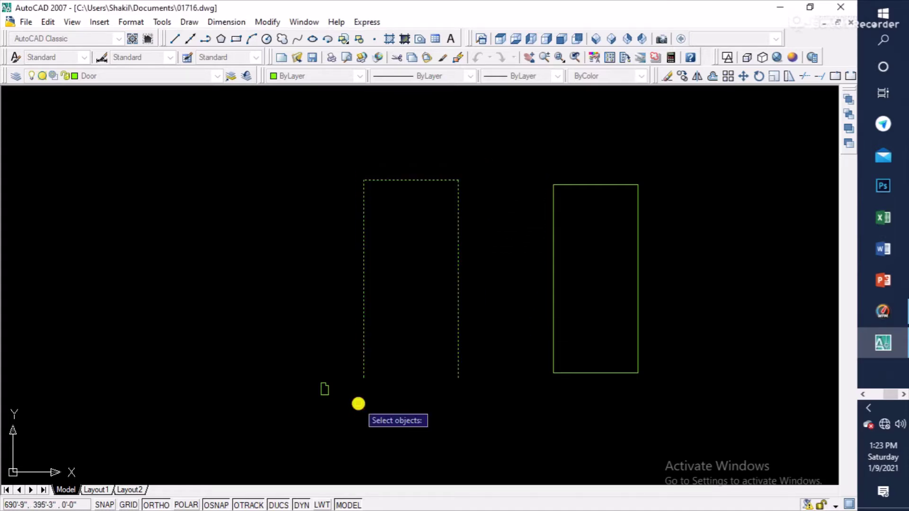
pyautogui.rightClick(324, 400)
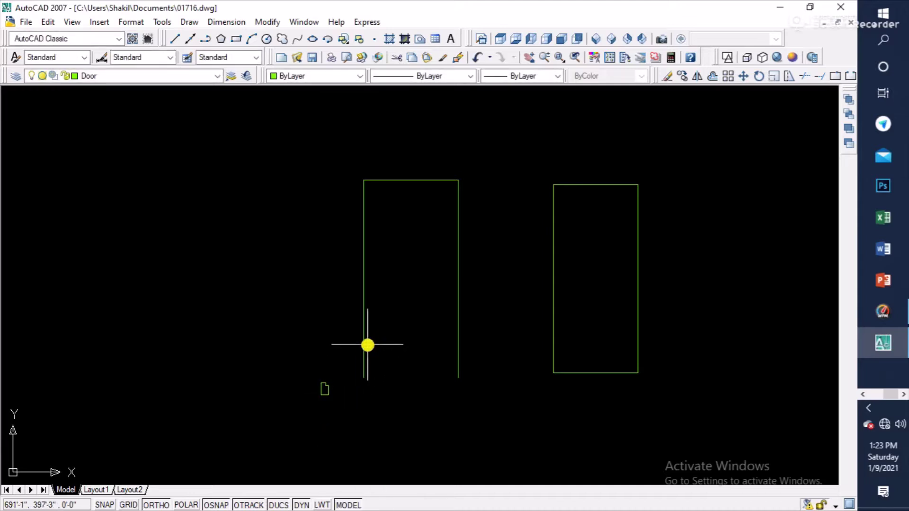
# Step: Move the small stepped profile by its lower-left corner onto the bottom end of the frame outline's left line
pyautogui.scroll(3, 319, 394)
pyautogui.click(320, 402)
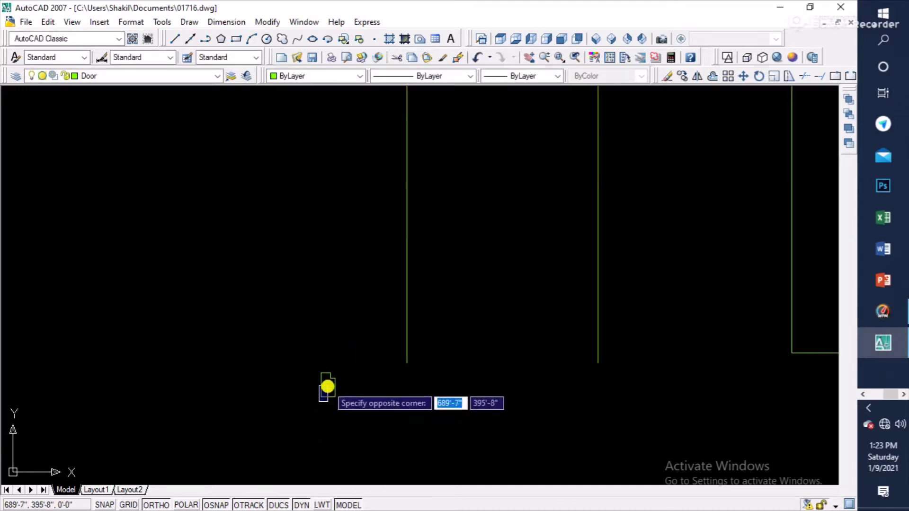
pyautogui.click(331, 371)
pyautogui.click(338, 363)
pyautogui.click(317, 407)
pyautogui.write('m')
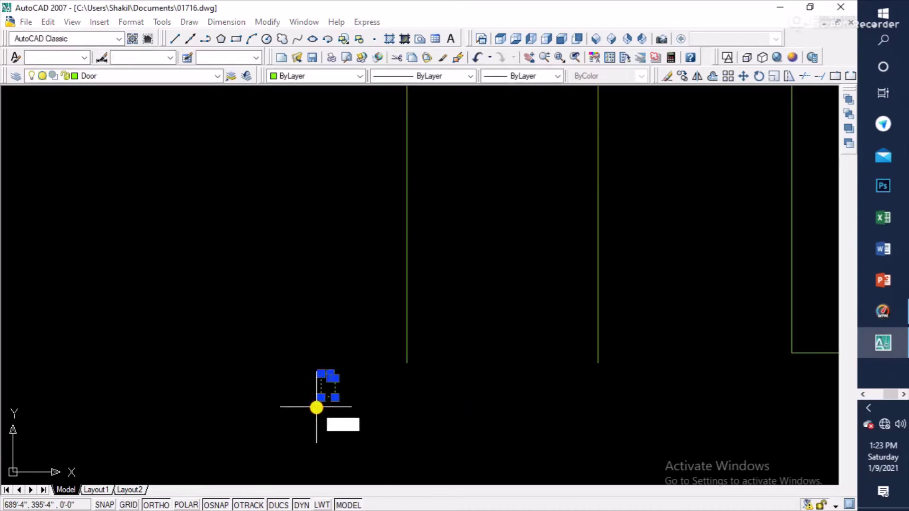
pyautogui.press('Return')
pyautogui.scroll(3, 319, 395)
pyautogui.click(320, 393)
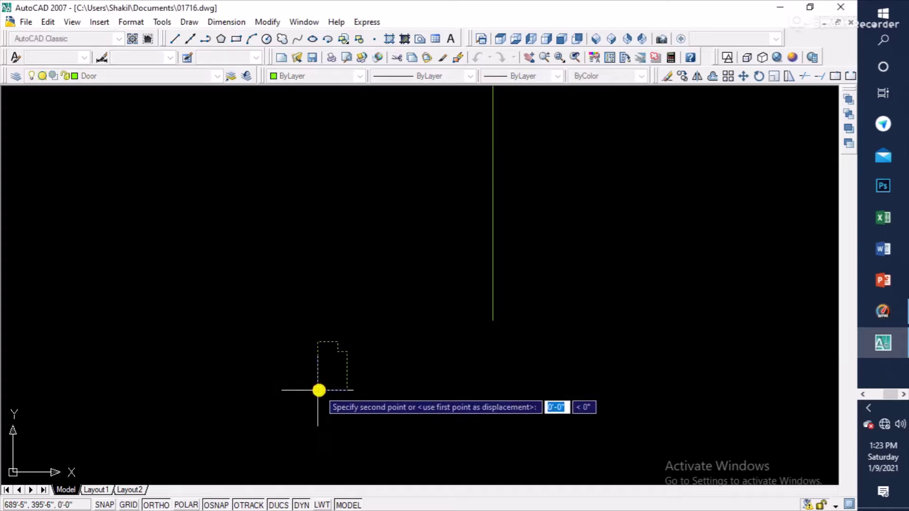
pyautogui.click(493, 321)
# Step: Offset the door panel rectangle inward, and offset the resulting rectangle inward again by the same distance
pyautogui.scroll(2, 547, 343)
pyautogui.moveTo(547, 343); pyautogui.dragTo(331, 324, button='middle')
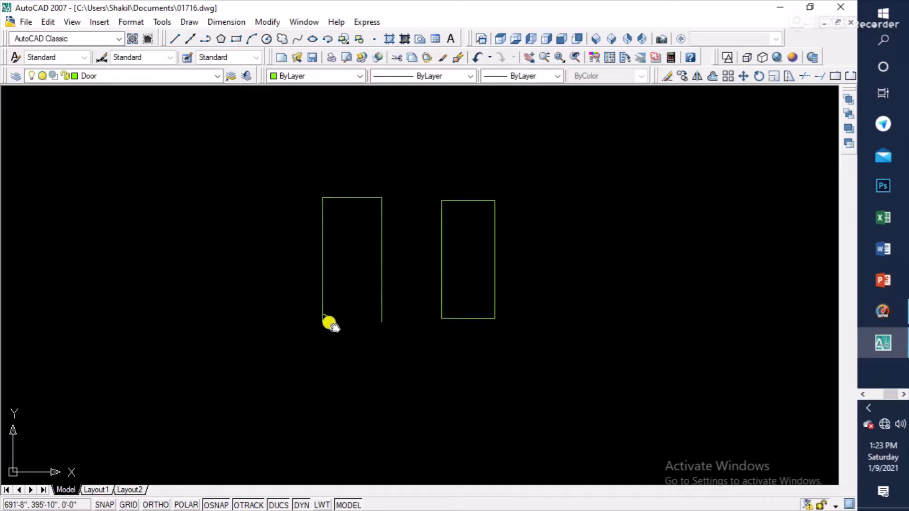
pyautogui.moveTo(442, 314)
pyautogui.mouseDown(button='middle')
pyautogui.moveTo(412, 366)
pyautogui.moveTo(413, 333)
pyautogui.mouseUp(button='middle')
pyautogui.scroll(2, 413, 367)
pyautogui.write('o')
pyautogui.press('Return')
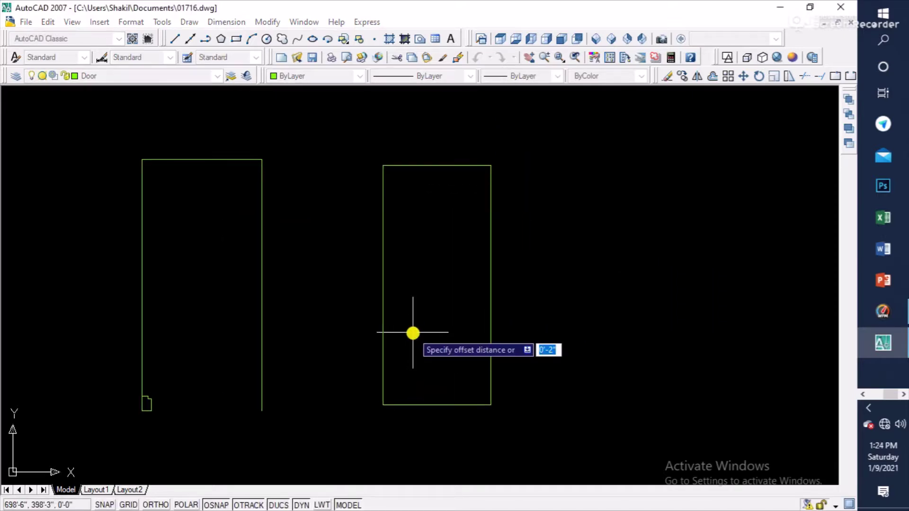
pyautogui.press('Return')
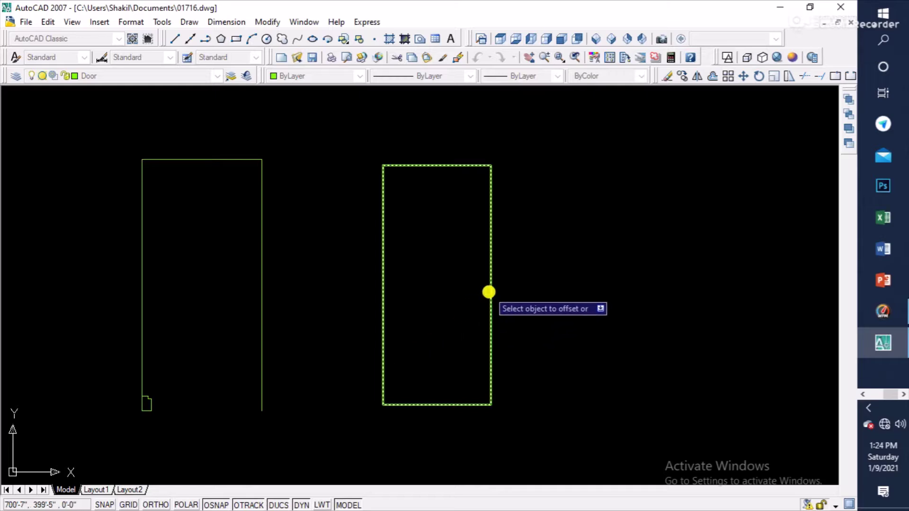
pyautogui.click(489, 292)
pyautogui.click(446, 312)
pyautogui.click(472, 301)
pyautogui.click(459, 310)
pyautogui.scroll(2, 440, 315)
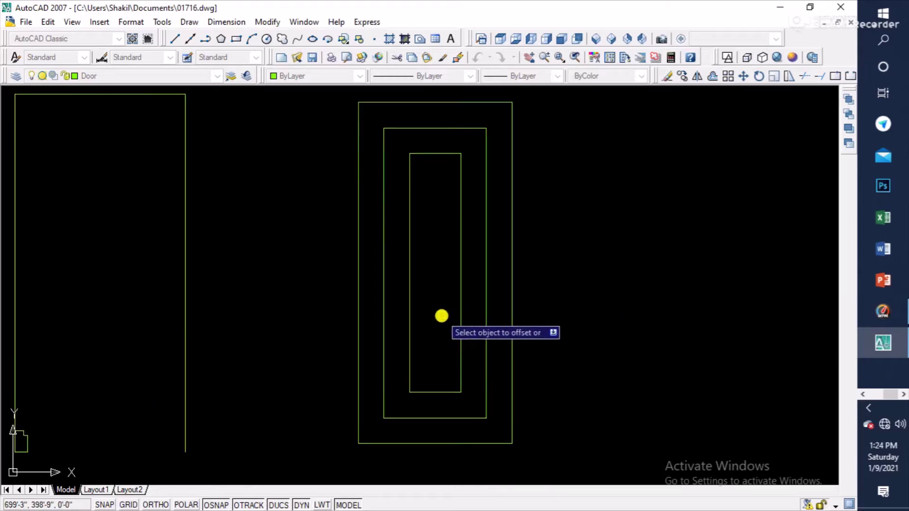
pyautogui.press('Return')
# Step: Draw a horizontal line across the middle panel rectangle between the midpoints of its two long sides
pyautogui.scroll(-2, 579, 338)
pyautogui.moveTo(579, 338); pyautogui.dragTo(540, 316, button='middle')
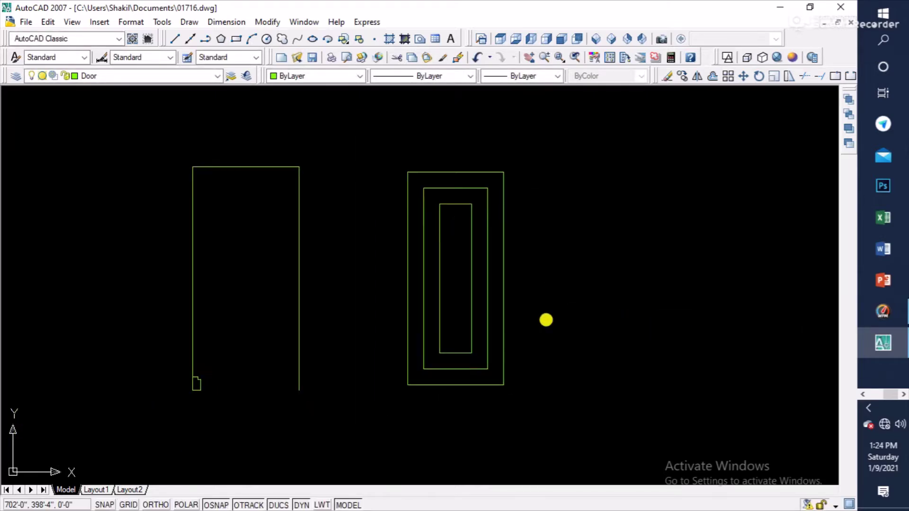
pyautogui.write('l')
pyautogui.press('Return')
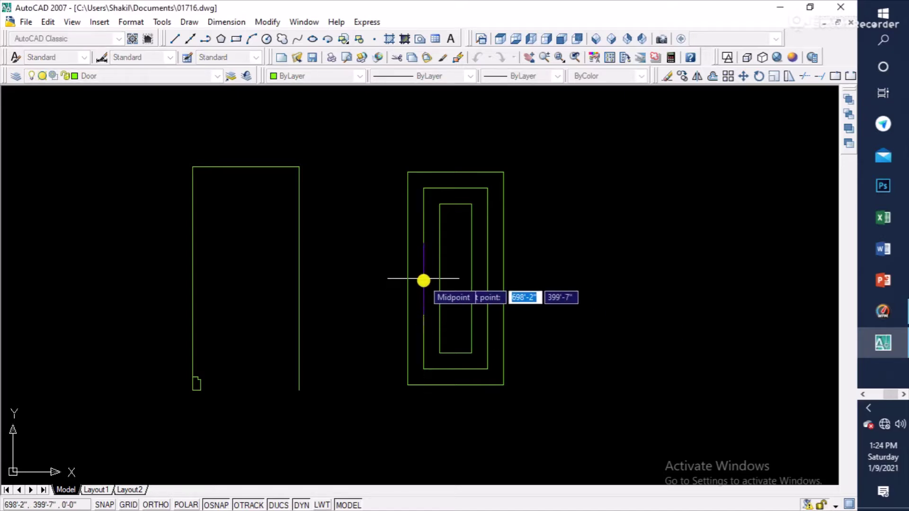
pyautogui.click(424, 280)
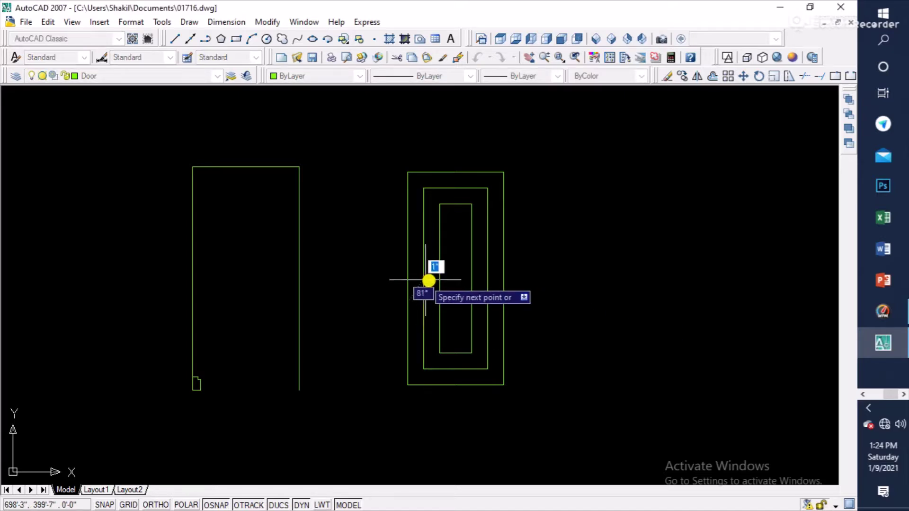
pyautogui.click(485, 281)
pyautogui.press('Return')
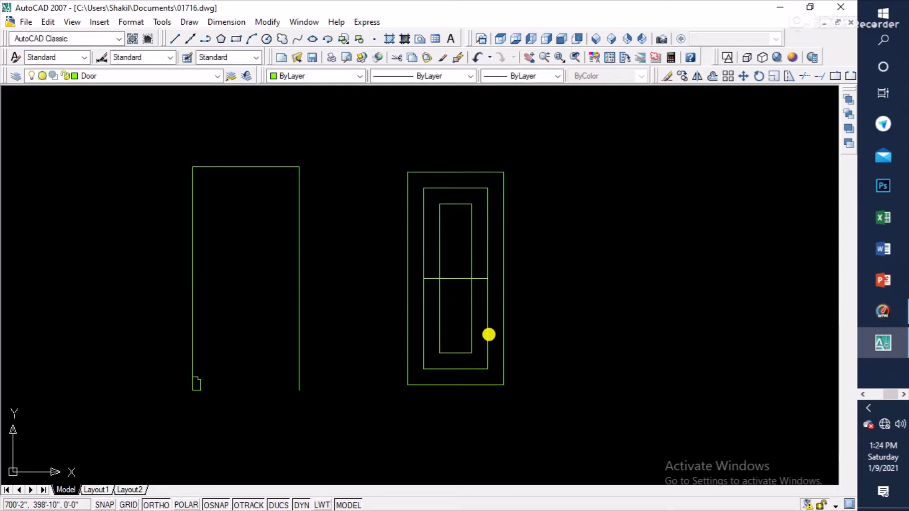
# Step: Offset the horizontal midline 2 inches upward and 2 inches downward
pyautogui.write('o')
pyautogui.press('Return')
pyautogui.write('2')
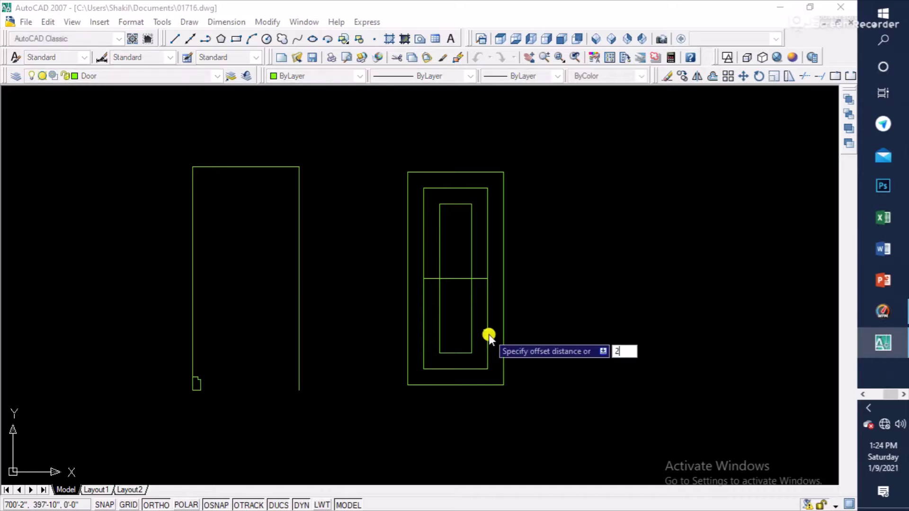
pyautogui.press('Return')
pyautogui.click(462, 279)
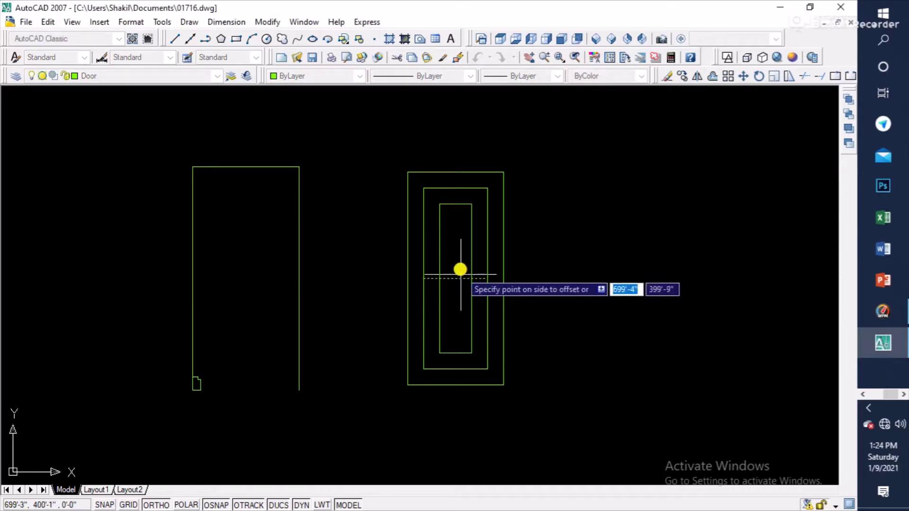
pyautogui.click(461, 268)
pyautogui.click(454, 280)
pyautogui.click(459, 307)
pyautogui.press('Return')
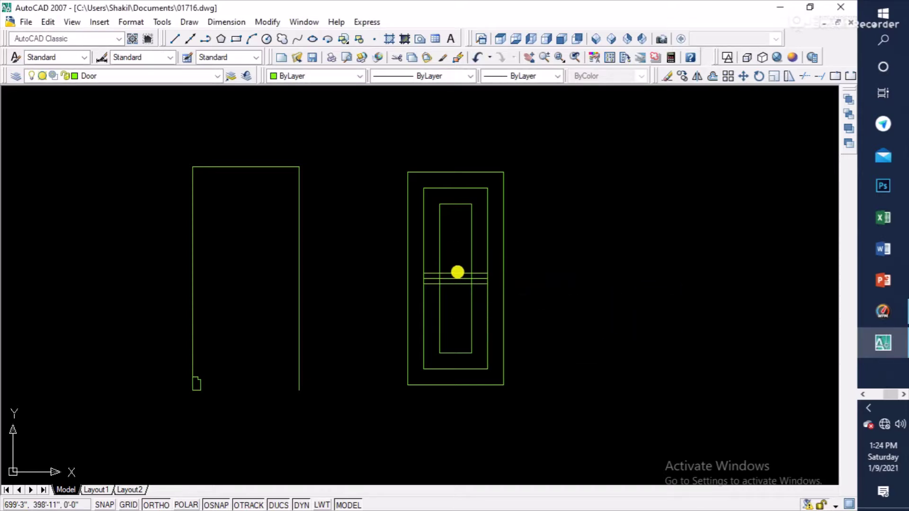
# Step: Delete the original midline between the two offset lines of the door panel
pyautogui.scroll(3, 457, 270)
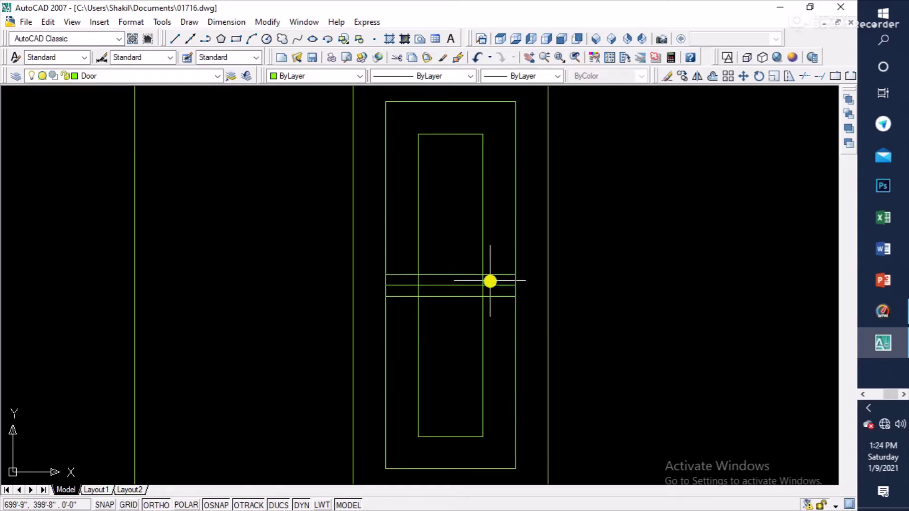
pyautogui.press('Escape')
pyautogui.scroll(-2, 532, 328)
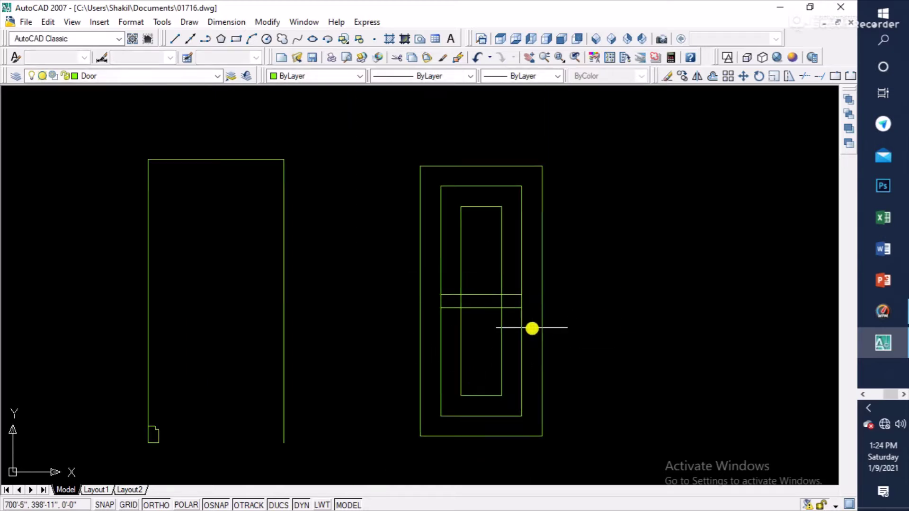
# Step: Set the fillet radius to 0 and round both ends of the two parallel crossbar lines with Fillet
pyautogui.moveTo(572, 330); pyautogui.dragTo(550, 303, button='middle')
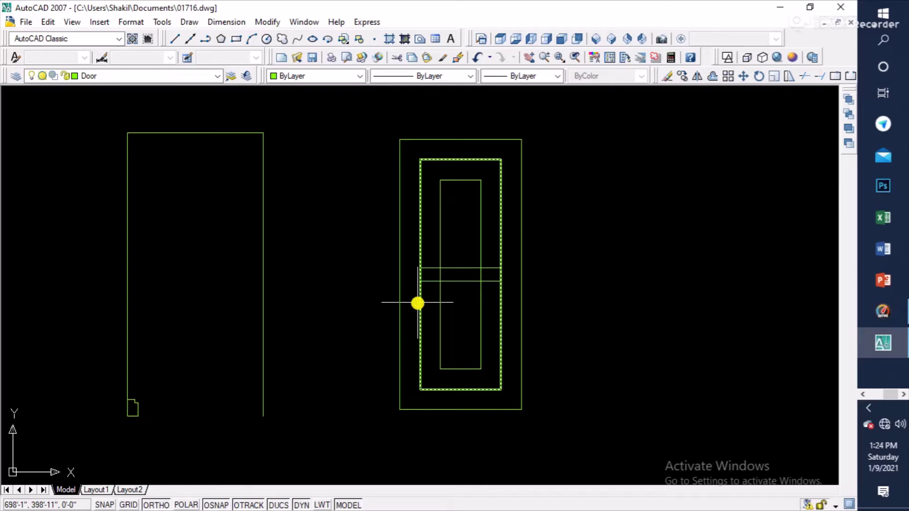
pyautogui.write('f')
pyautogui.press('Return')
pyautogui.write('r')
pyautogui.press('Return')
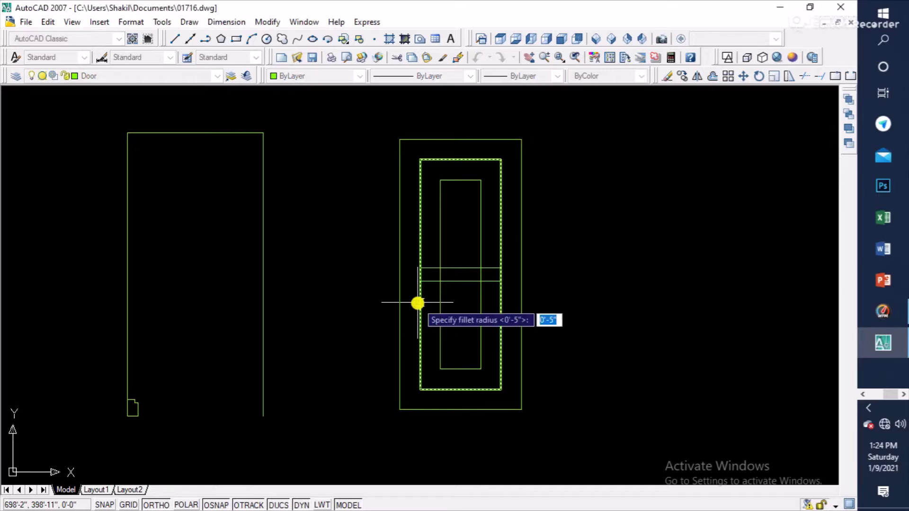
pyautogui.write('0')
pyautogui.press('Return')
pyautogui.scroll(2, 426, 282)
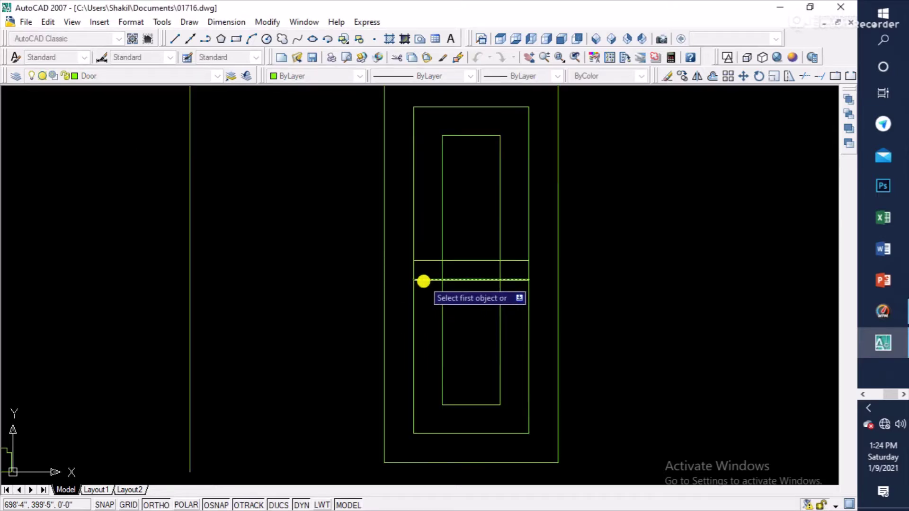
pyautogui.click(424, 280)
pyautogui.click(424, 262)
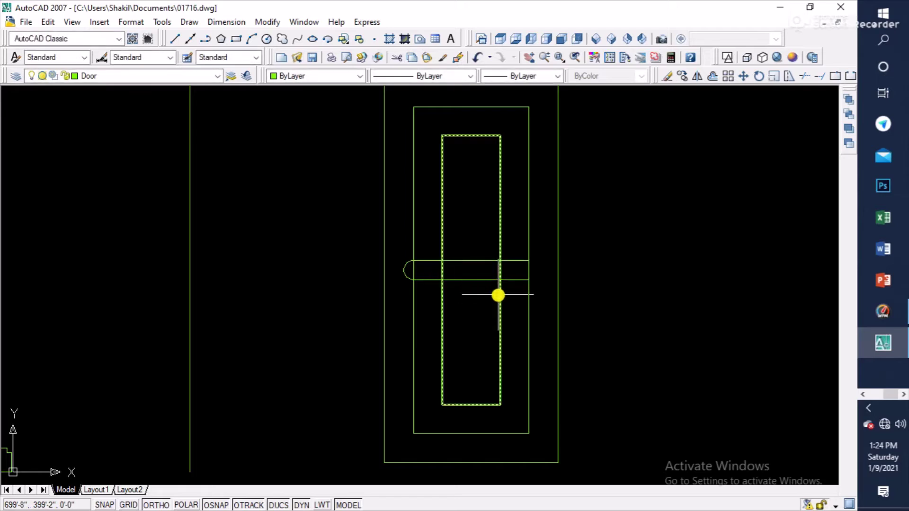
pyautogui.press('Return')
pyautogui.click(517, 280)
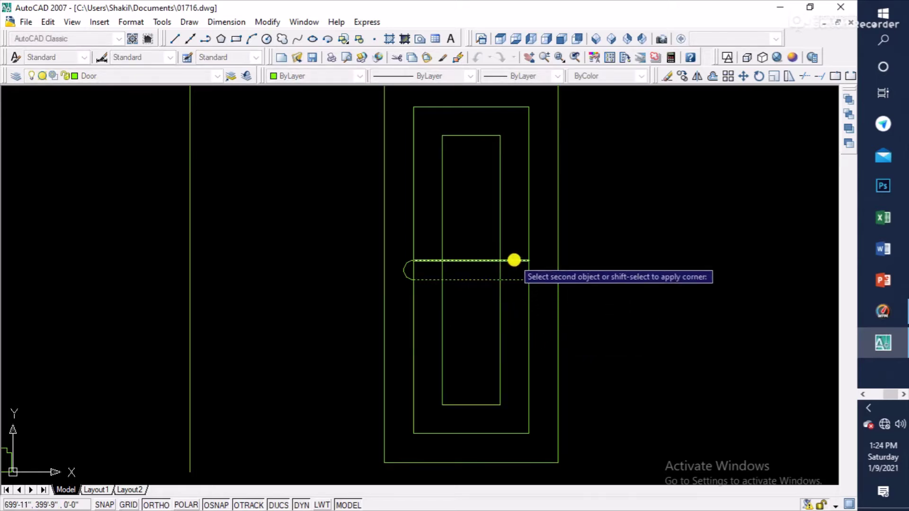
pyautogui.click(513, 260)
# Step: Trim the sides of the middle and inner rectangles where they run inside the rounded crossbar
pyautogui.scroll(2, 560, 242)
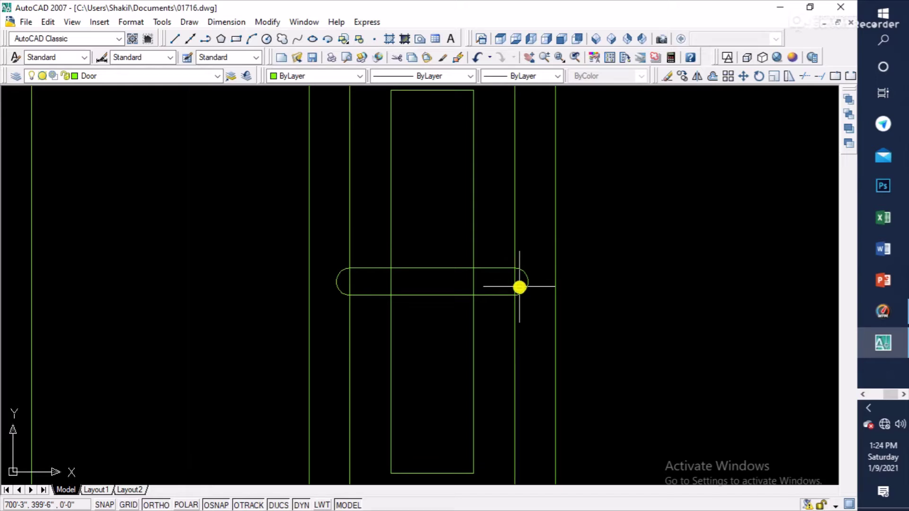
pyautogui.write('tr')
pyautogui.press('Return')
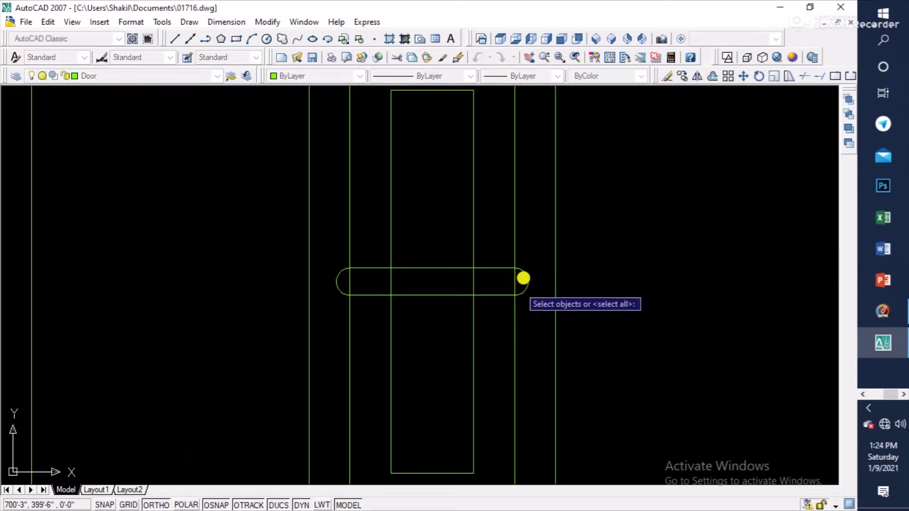
pyautogui.press('Return')
pyautogui.scroll(2, 523, 278)
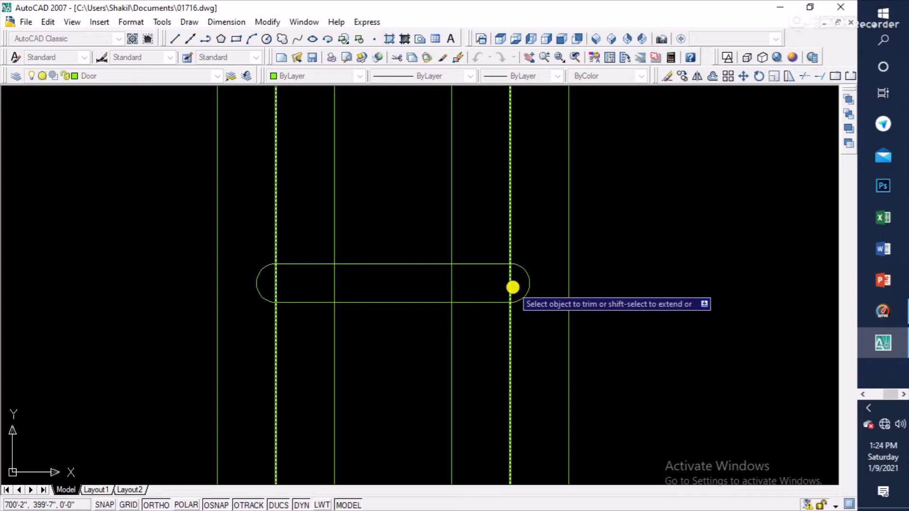
pyautogui.click(519, 286)
pyautogui.click(267, 293)
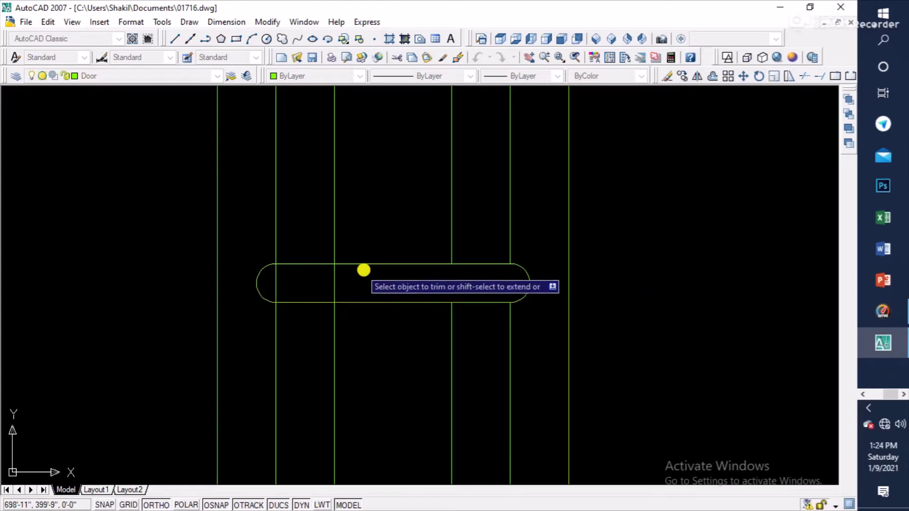
pyautogui.scroll(-3, 402, 282)
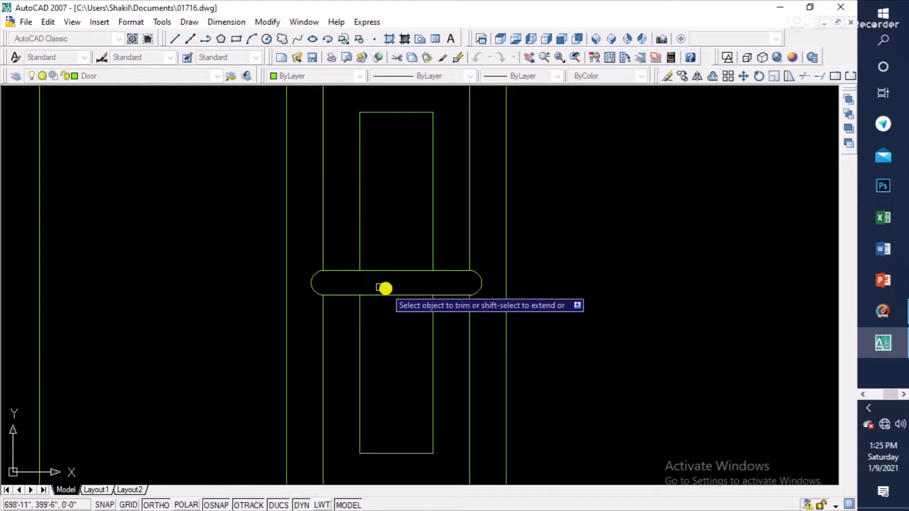
pyautogui.scroll(2, 536, 293)
pyautogui.scroll(-4, 539, 299)
# Step: Apply the Realistic visual style and switch the drawing to the SW Isometric view
pyautogui.moveTo(541, 301); pyautogui.dragTo(558, 280, button='middle')
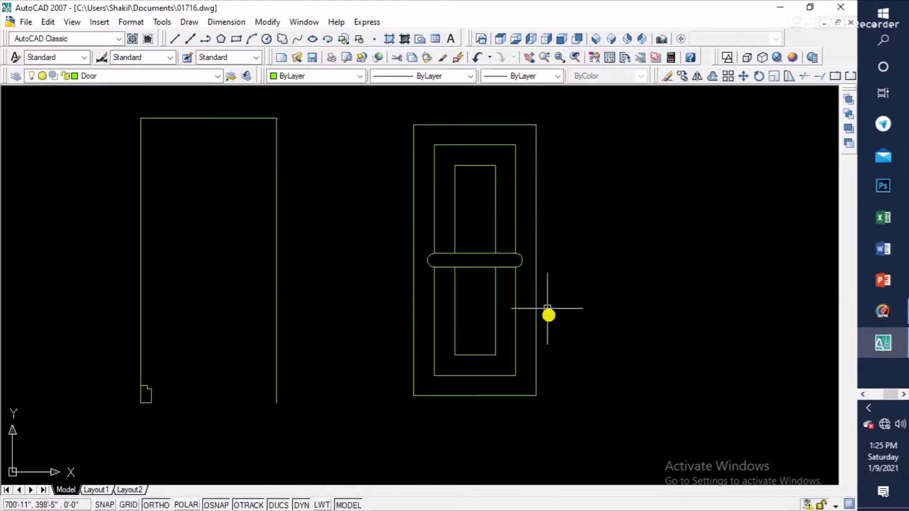
pyautogui.moveTo(554, 324); pyautogui.dragTo(552, 349, button='middle')
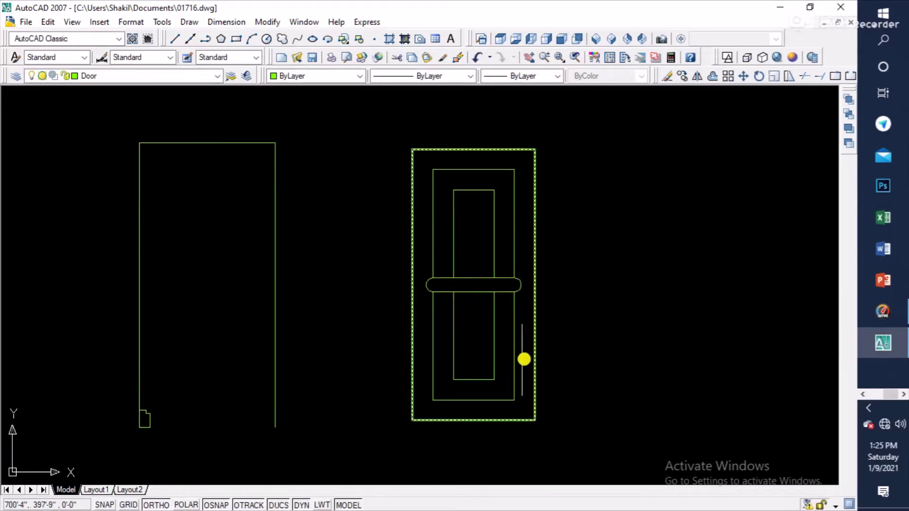
pyautogui.click(777, 57)
pyautogui.click(594, 39)
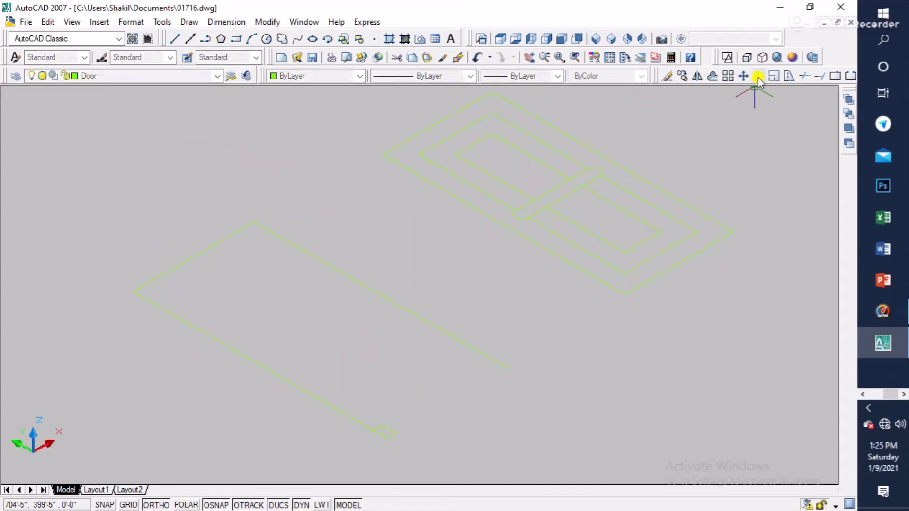
# Step: Switch the visual style back to 2D Wireframe
pyautogui.click(728, 57)
pyautogui.scroll(-3, 705, 227)
pyautogui.moveTo(684, 272); pyautogui.dragTo(531, 286, button='middle')
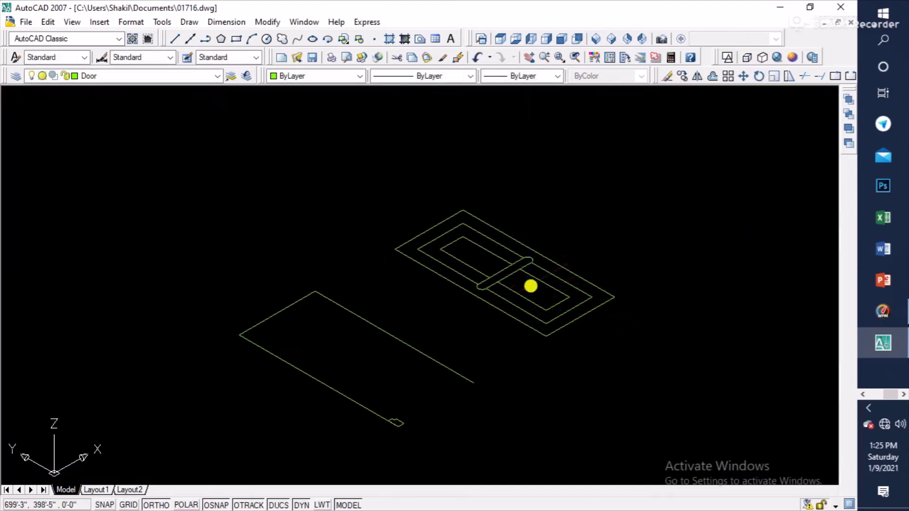
pyautogui.scroll(3, 527, 241)
pyautogui.moveTo(598, 279); pyautogui.dragTo(604, 220, button='middle')
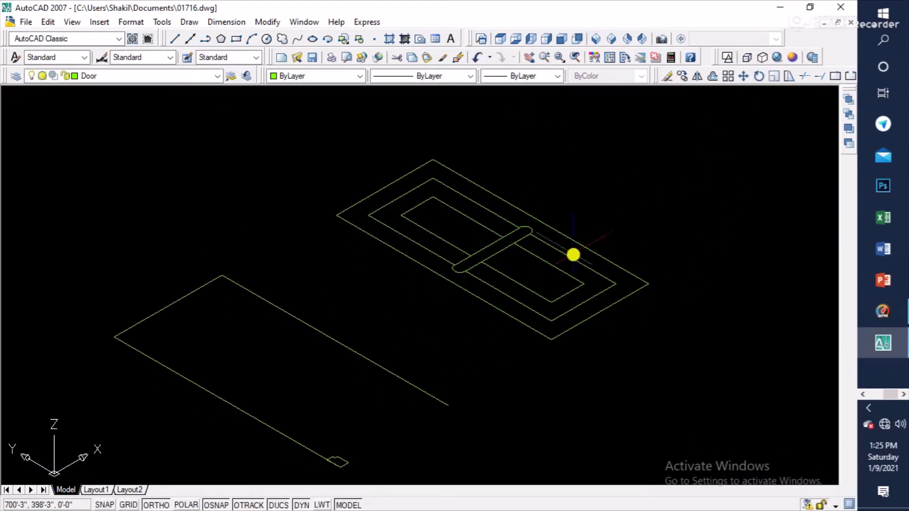
# Step: Create polyline boundaries with Boundary, picking inside the band between the door panel's outer and middle rectangles
pyautogui.write('bo')
pyautogui.press('Return')
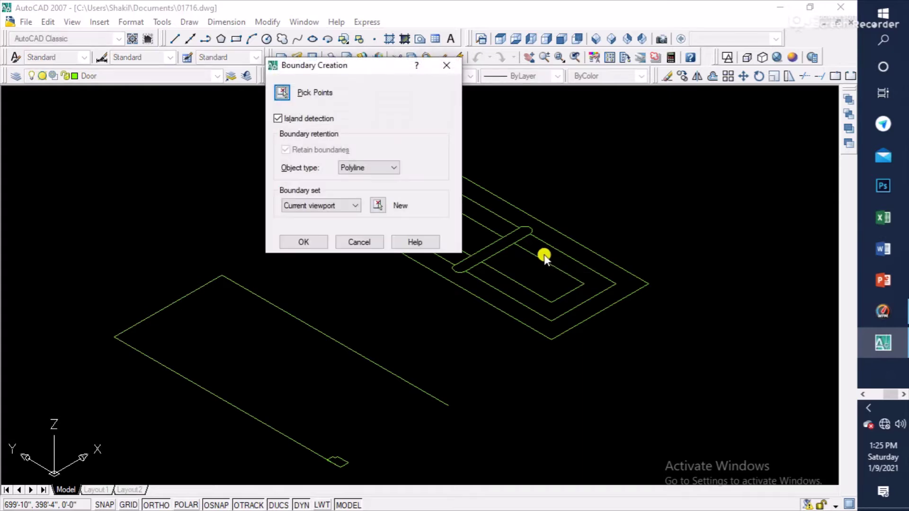
pyautogui.click(282, 92)
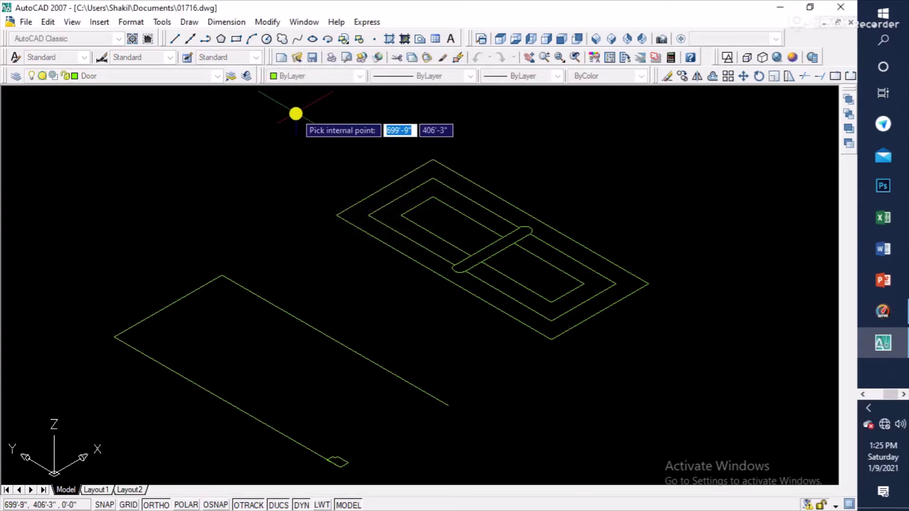
pyautogui.click(385, 195)
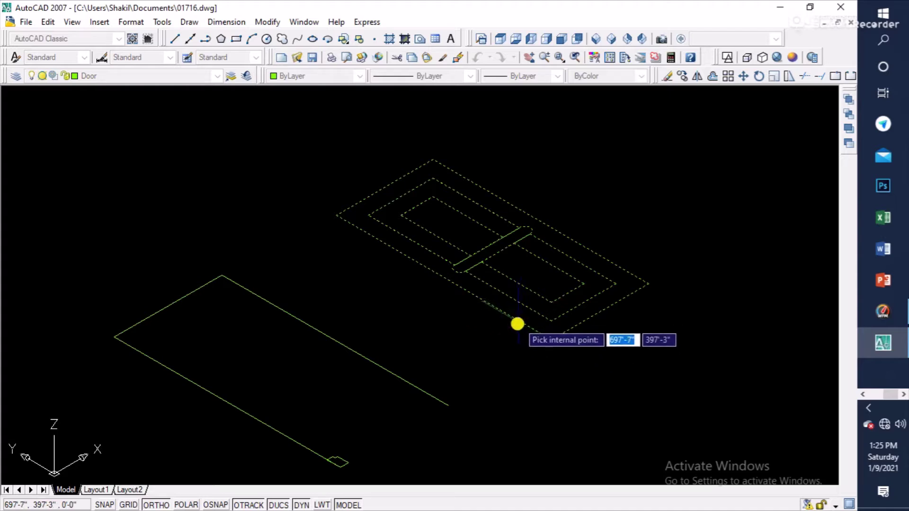
pyautogui.press('Return')
pyautogui.scroll(2, 507, 286)
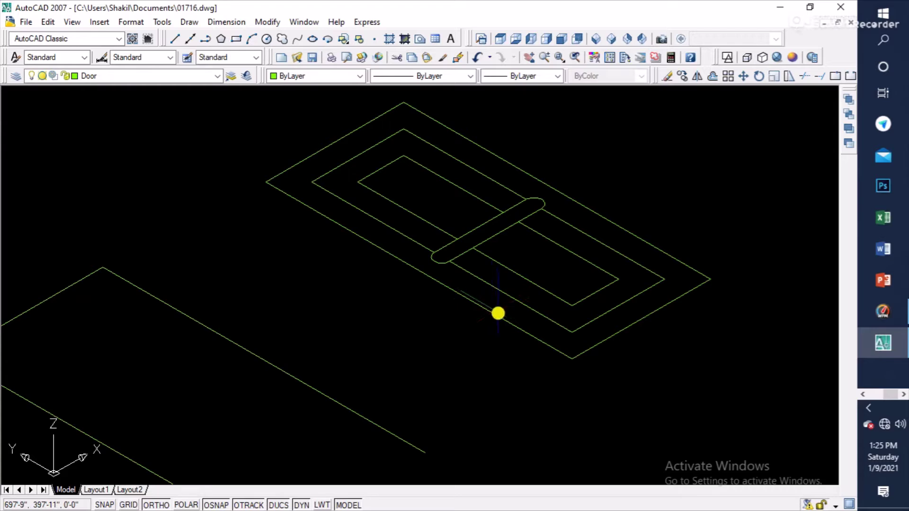
# Step: Draw diagonal lines joining the middle rectangle's two corners at the panel's -Y end to the matching outer rectangle corners
pyautogui.write('l')
pyautogui.press('Return')
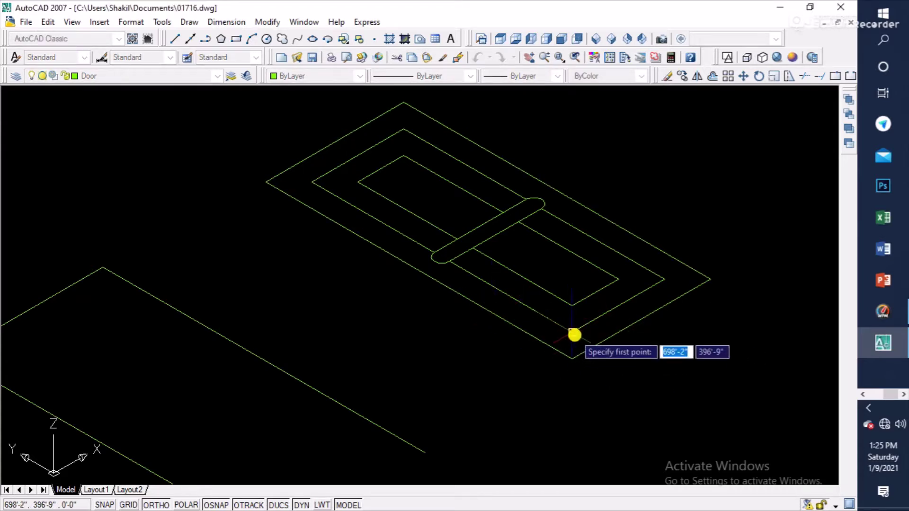
pyautogui.click(573, 332)
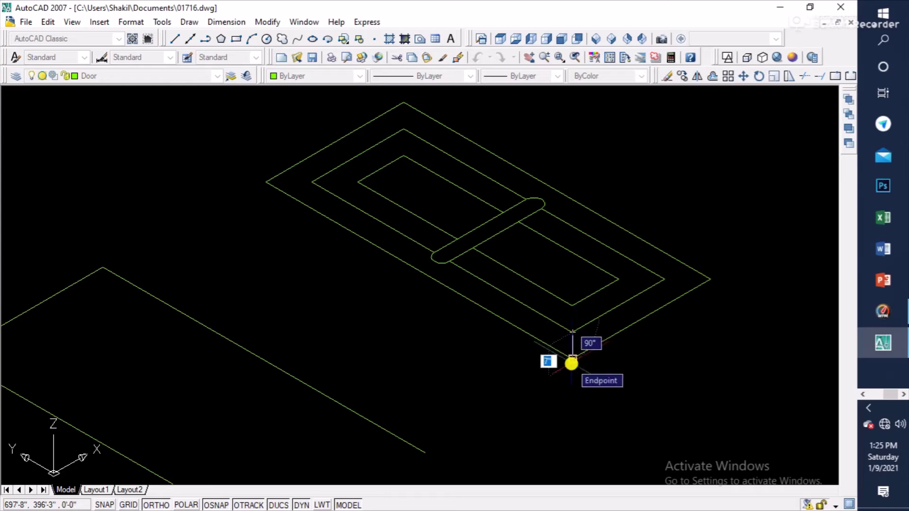
pyautogui.write("1'")
pyautogui.press('Return')
pyautogui.press('Return')
pyautogui.press('Return')
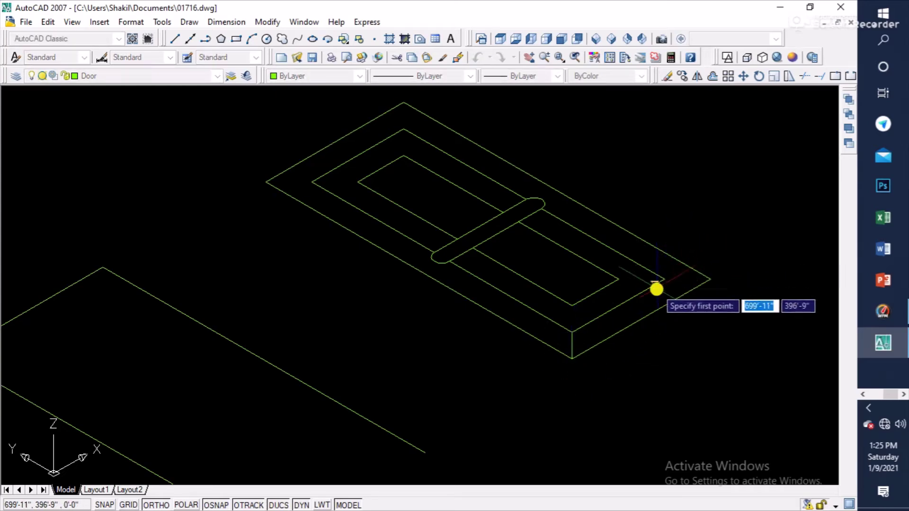
pyautogui.click(666, 280)
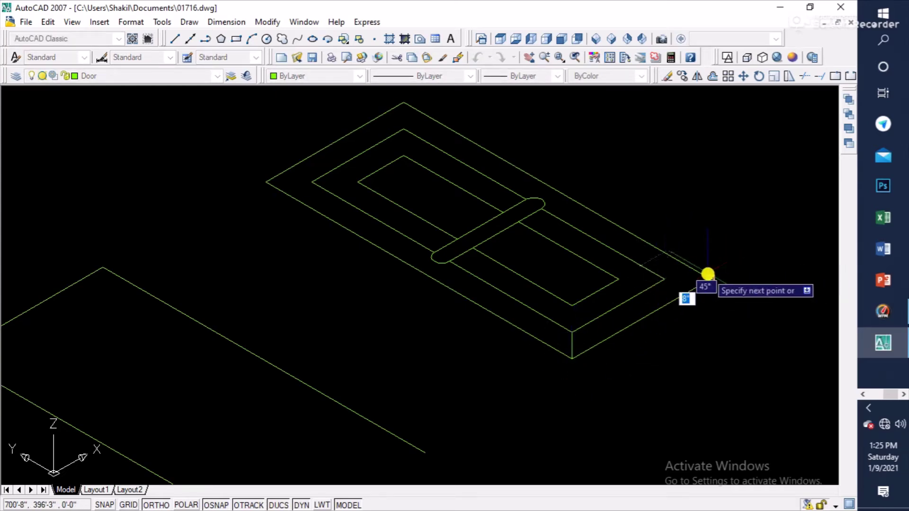
pyautogui.click(707, 274)
pyautogui.press('Return')
# Step: Draw diagonal lines joining the outer rectangle's two corners at the panel's +Y end to the matching middle rectangle corners
pyautogui.press('Return')
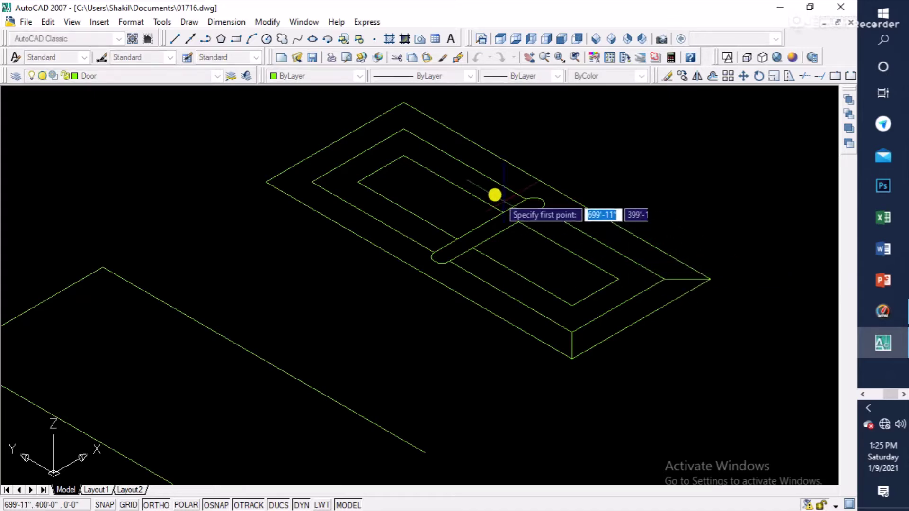
pyautogui.click(404, 101)
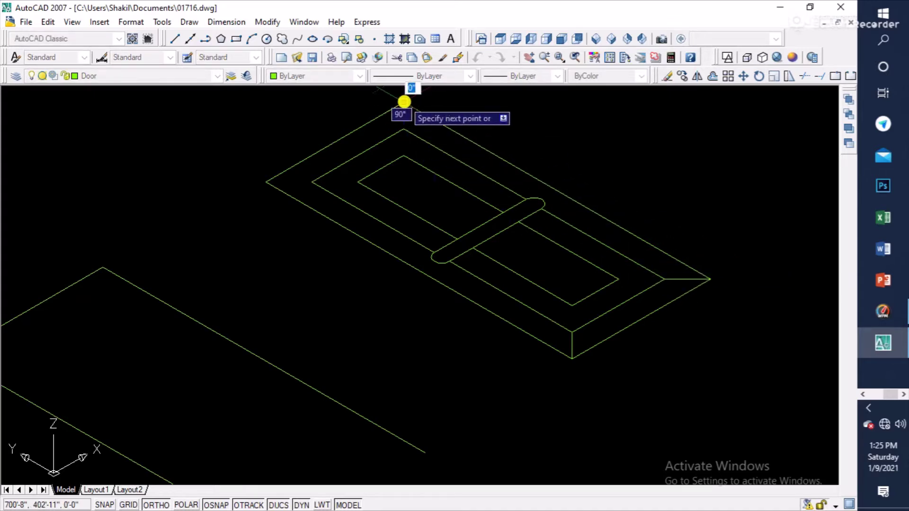
pyautogui.click(406, 128)
pyautogui.press('Return')
pyautogui.press('Return')
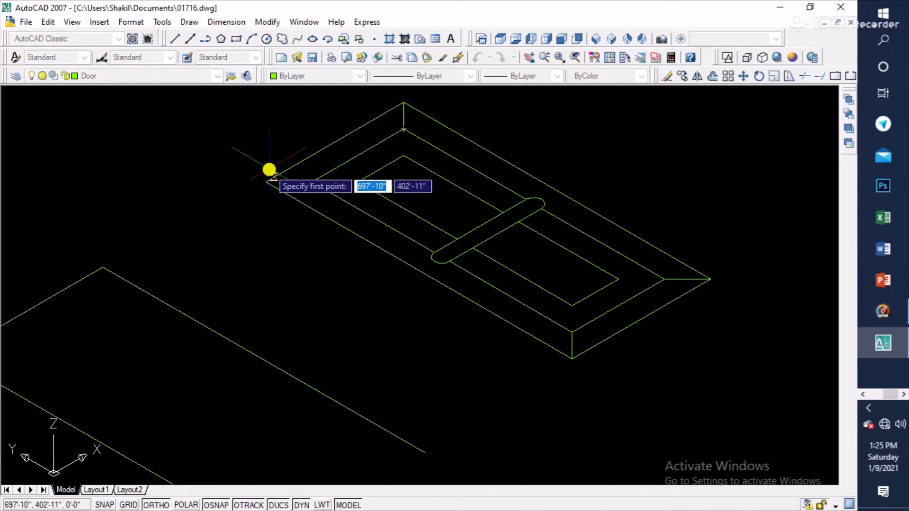
pyautogui.click(266, 181)
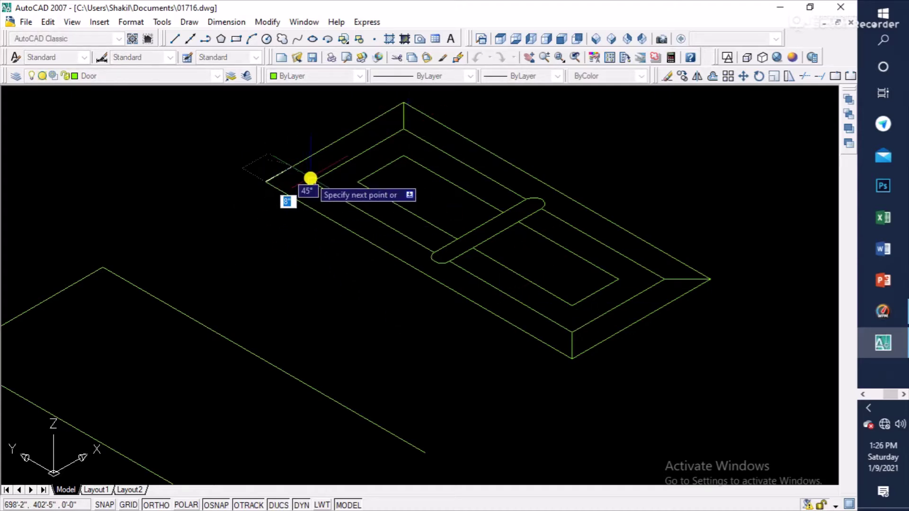
pyautogui.click(311, 179)
pyautogui.press('Return')
pyautogui.press('Return')
pyautogui.scroll(-2, 397, 232)
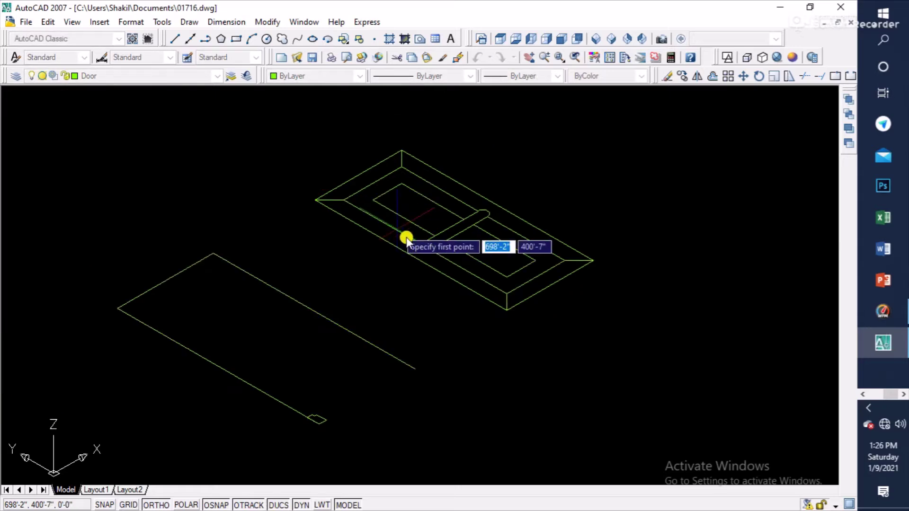
pyautogui.press('Escape')
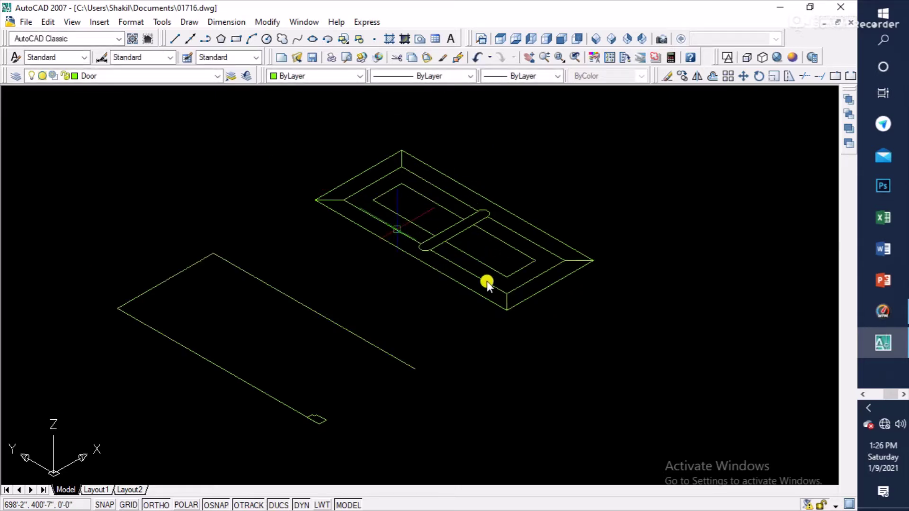
pyautogui.scroll(-2, 487, 280)
pyautogui.scroll(2, 466, 265)
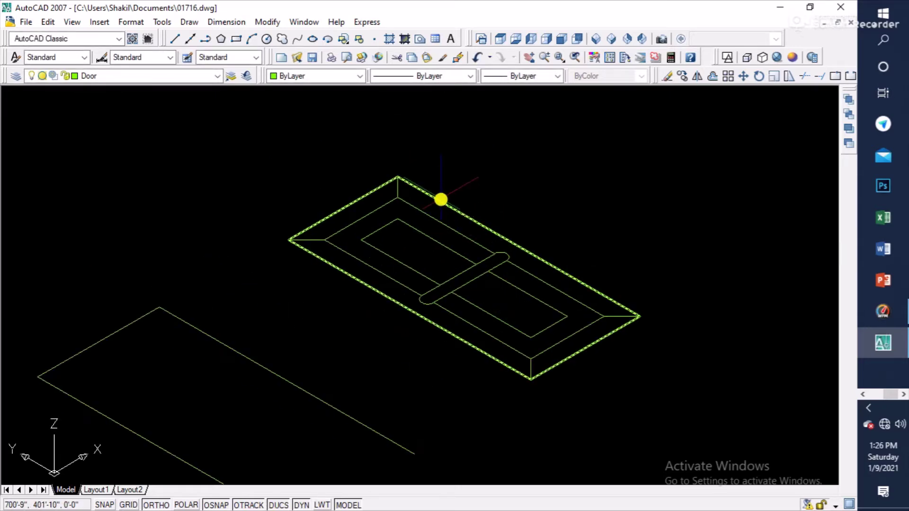
pyautogui.click(362, 201)
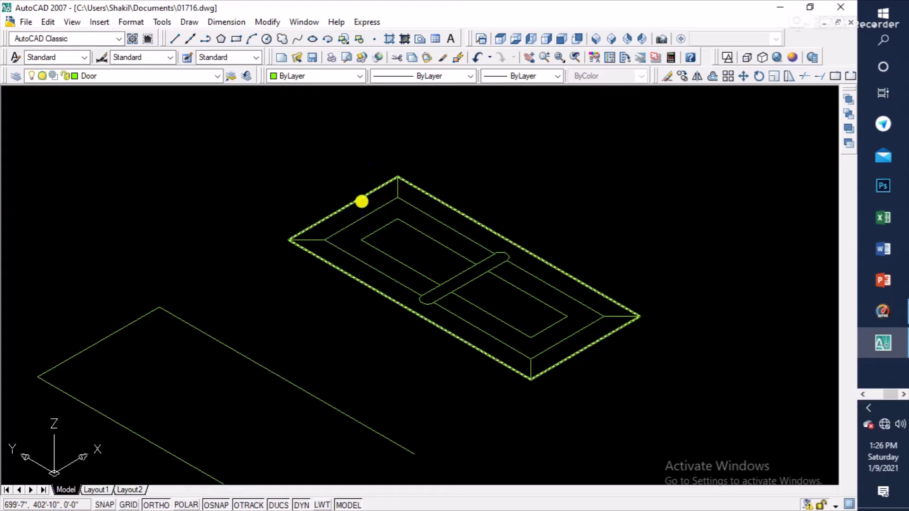
pyautogui.click(361, 196)
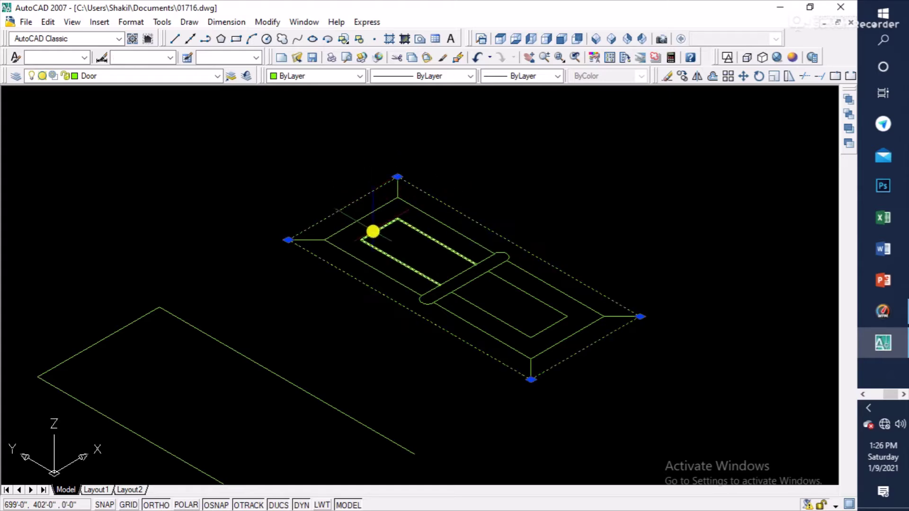
pyautogui.press('Escape')
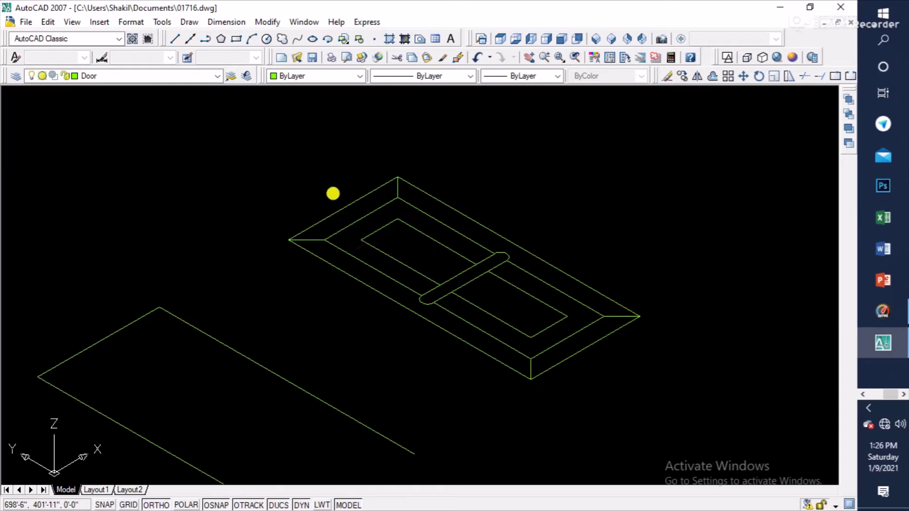
# Step: Create polyline boundaries of the four mitred border sections between the outer and middle rectangles with Boundary
pyautogui.scroll(-3, 452, 253)
pyautogui.scroll(2, 450, 215)
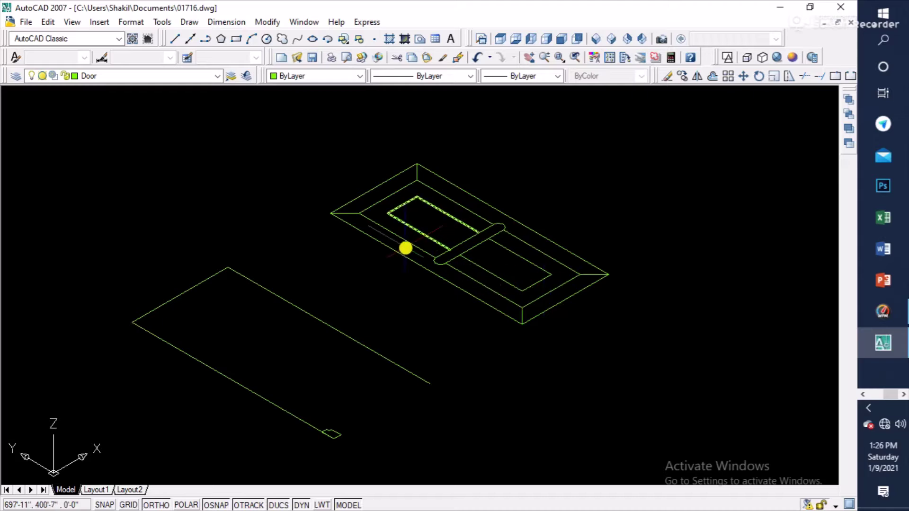
pyautogui.write('bo')
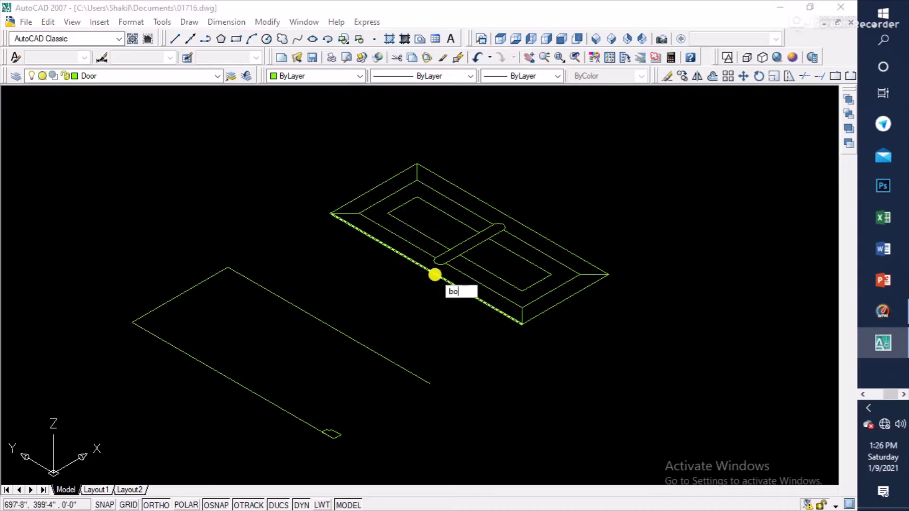
pyautogui.press('Return')
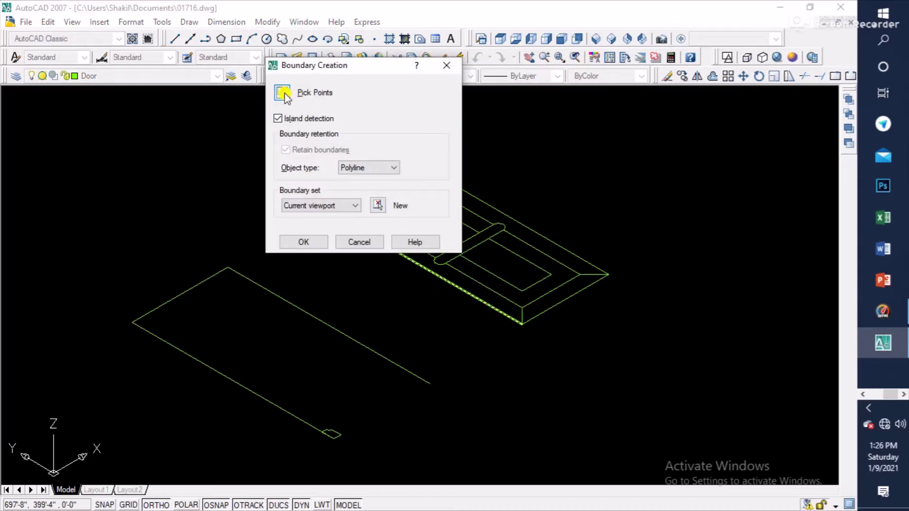
pyautogui.click(283, 93)
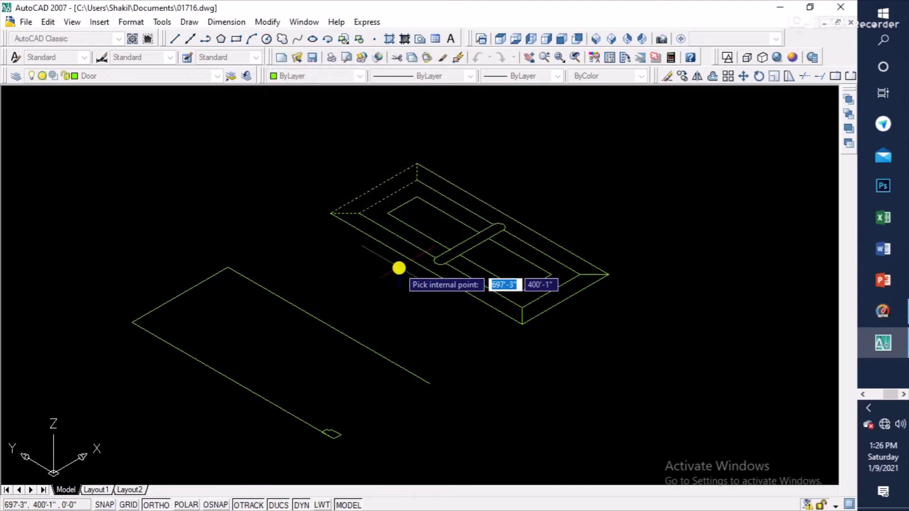
pyautogui.click(381, 237)
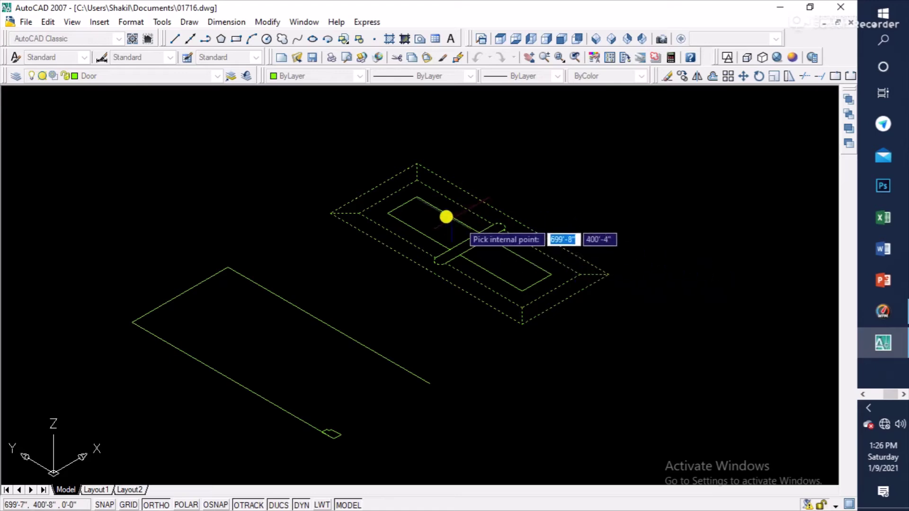
pyautogui.press('Return')
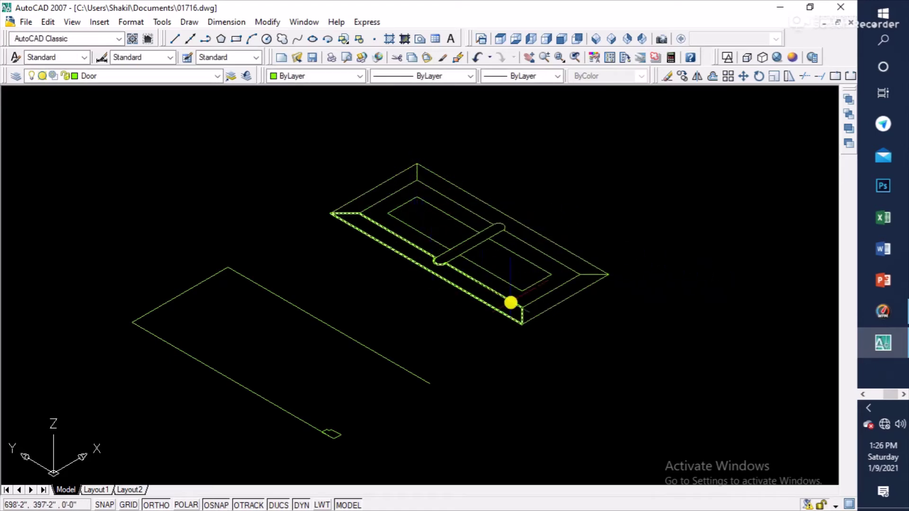
# Step: Create polyline boundaries of the two areas between the middle and inner rectangles, on either side of the crossbar
pyautogui.write('n')
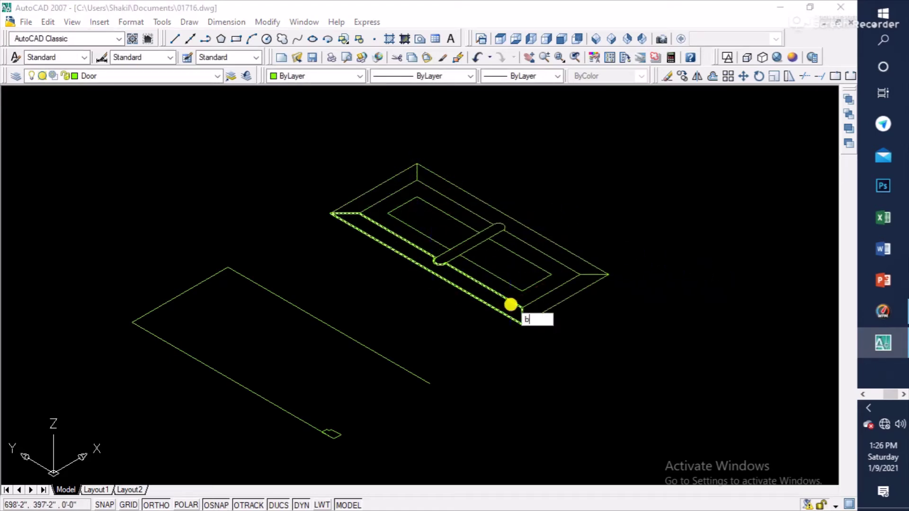
pyautogui.press('Return')
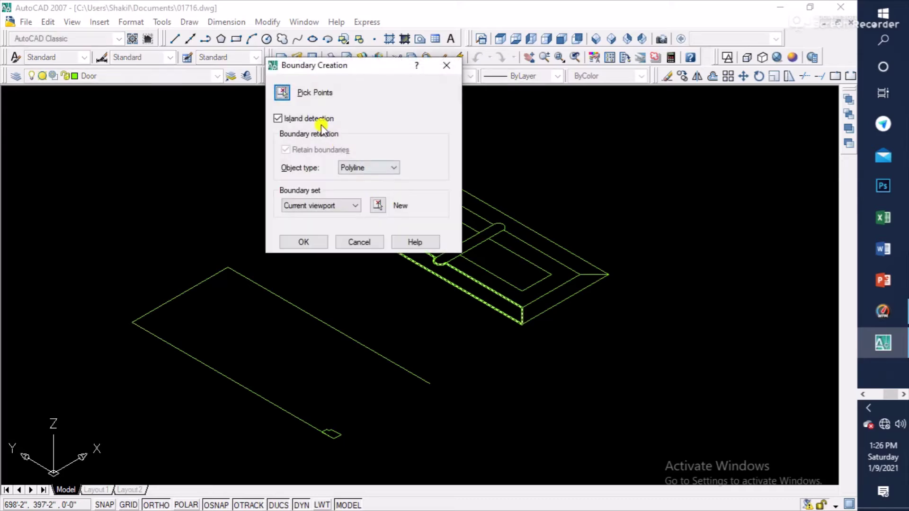
pyautogui.click(281, 94)
pyautogui.click(522, 299)
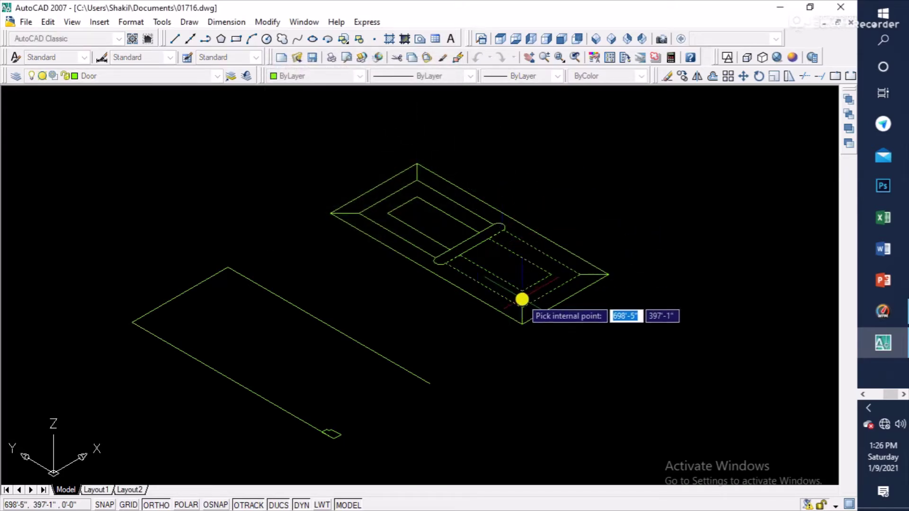
pyautogui.click(386, 213)
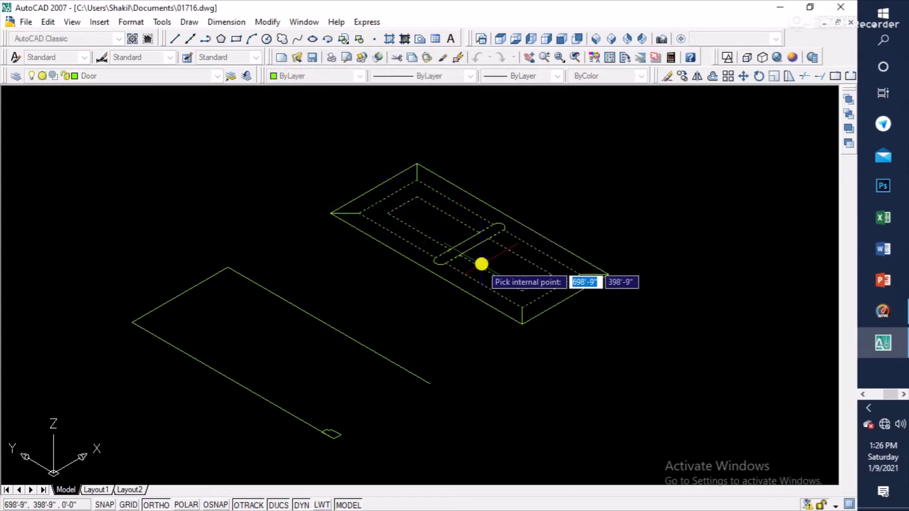
pyautogui.scroll(2, 481, 264)
pyautogui.press('Return')
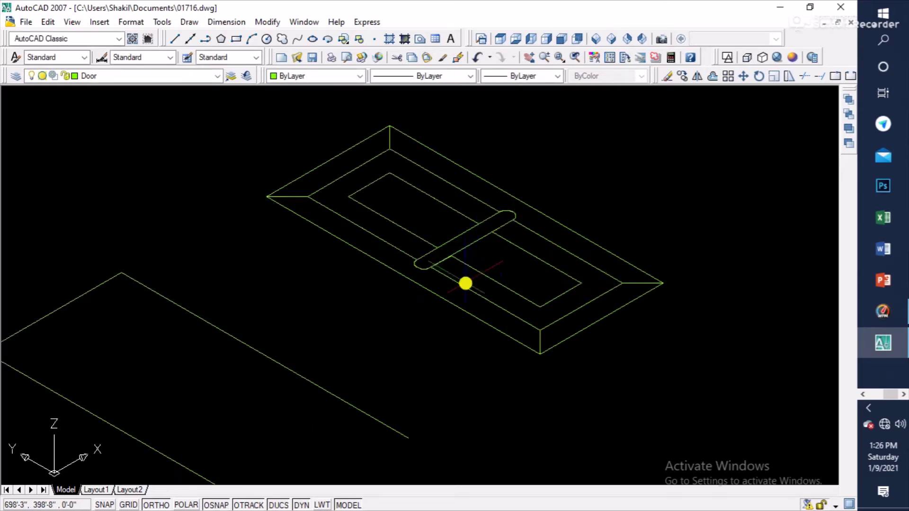
# Step: Create polyline boundaries of the two innermost panel areas, one on each side of the crossbar
pyautogui.write('bo')
pyautogui.press('Return')
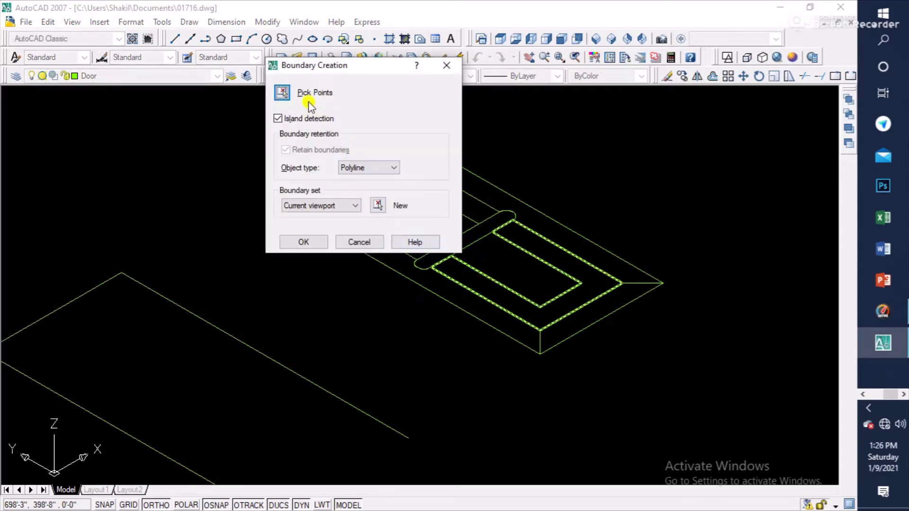
pyautogui.click(286, 91)
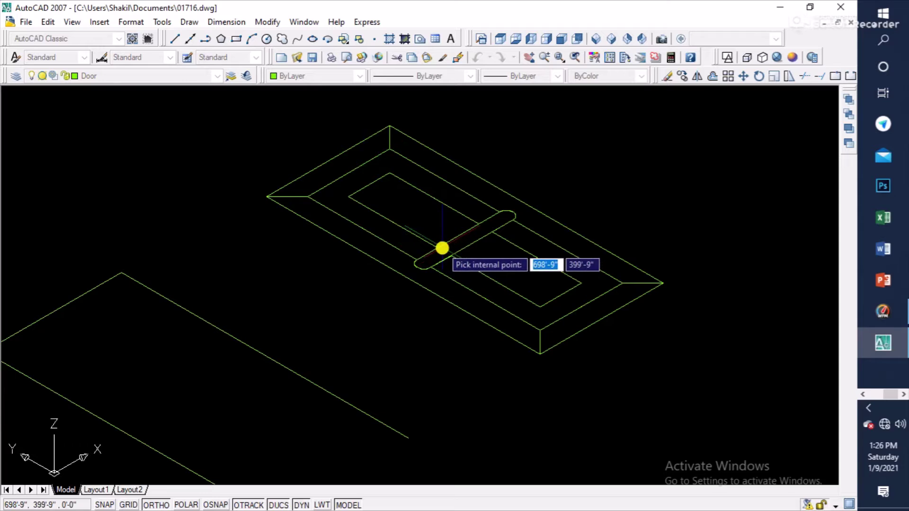
pyautogui.click(501, 269)
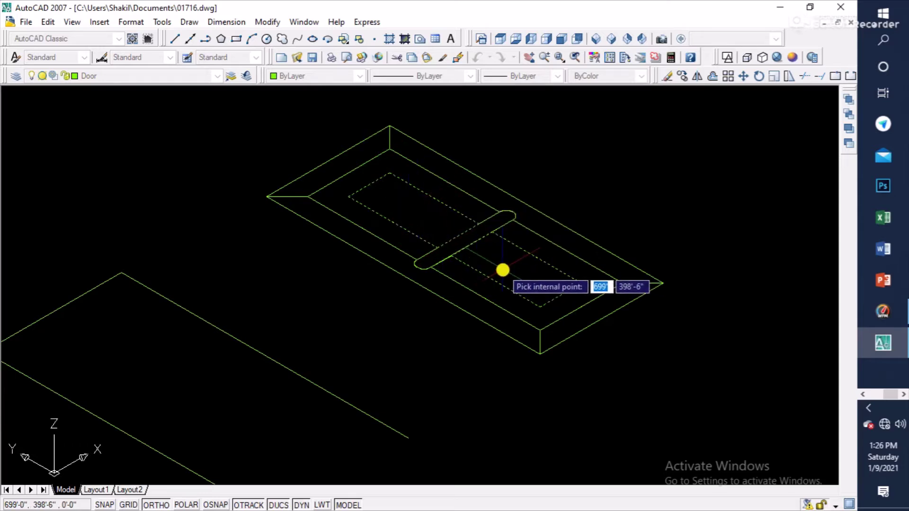
pyautogui.press('Return')
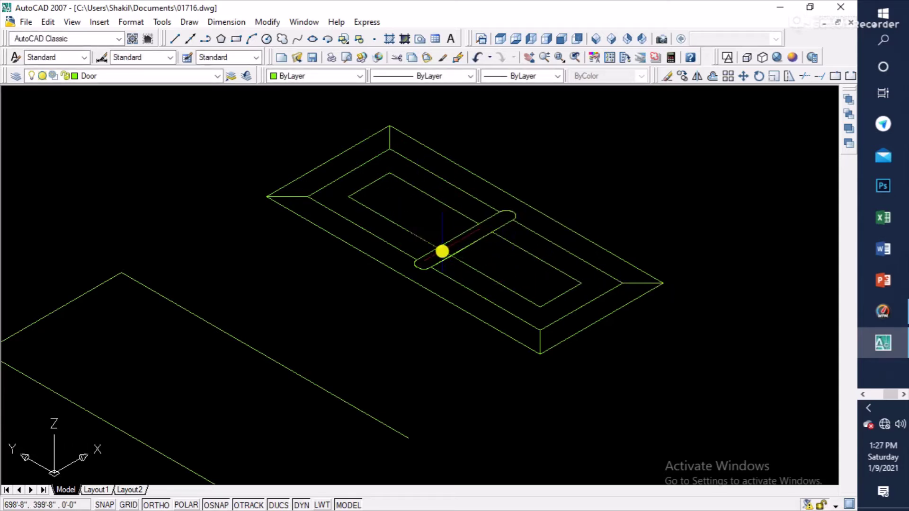
# Step: Create a polyline boundary of the rounded crossbar with Boundary
pyautogui.write('bo')
pyautogui.press('Return')
pyautogui.click(285, 92)
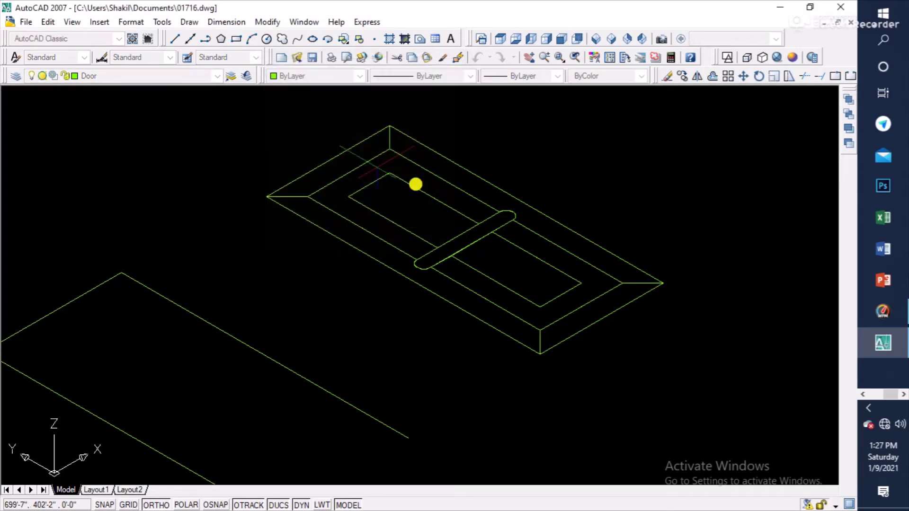
pyautogui.scroll(4, 463, 248)
pyautogui.click(466, 239)
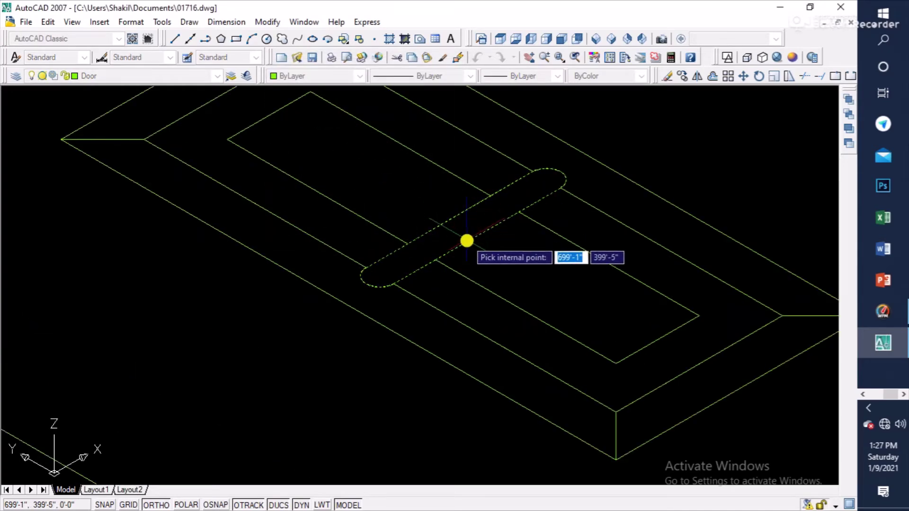
pyautogui.press('Return')
# Step: Switch the model display to the Realistic visual style, keeping the current colour at ByLayer
pyautogui.scroll(-5, 483, 249)
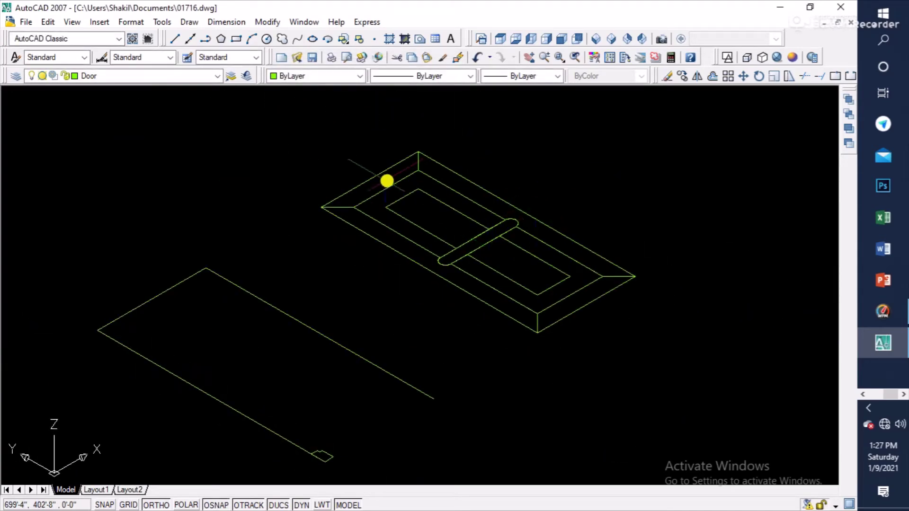
pyautogui.scroll(-6, 530, 312)
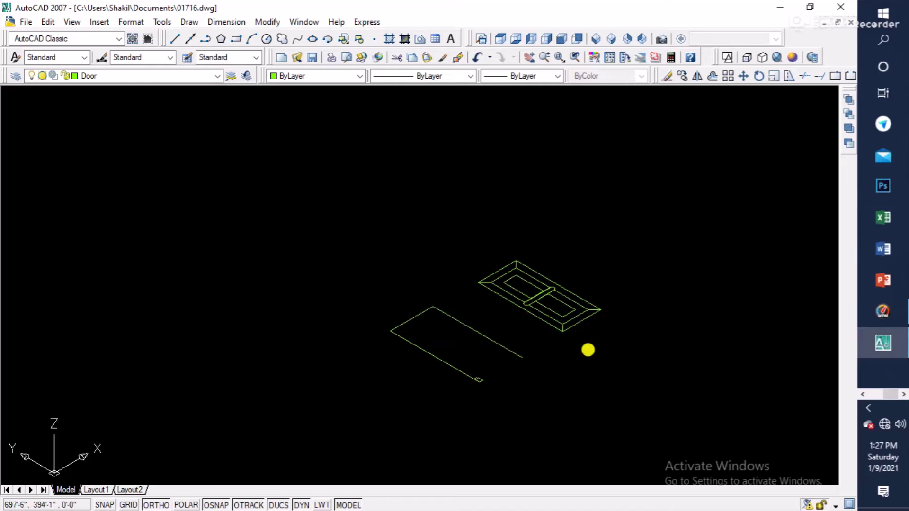
pyautogui.click(778, 57)
pyautogui.moveTo(630, 273); pyautogui.dragTo(655, 254, button='middle')
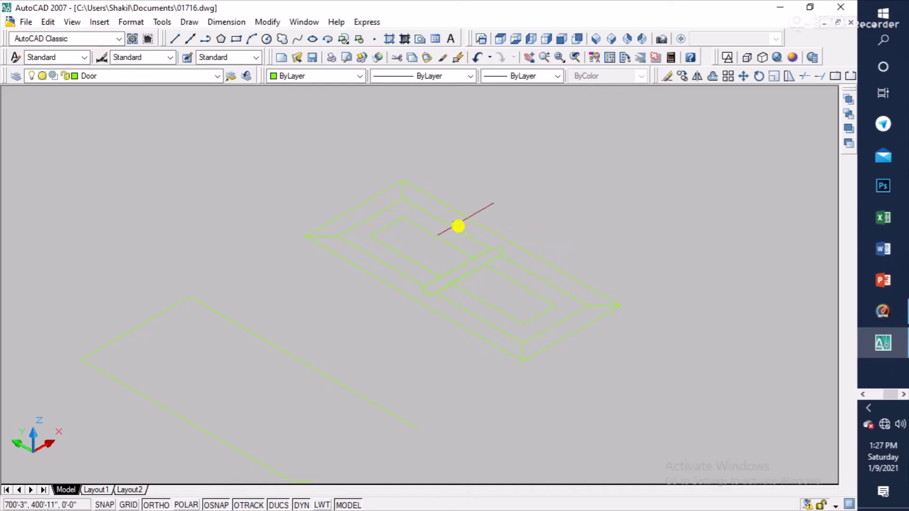
pyautogui.click(359, 76)
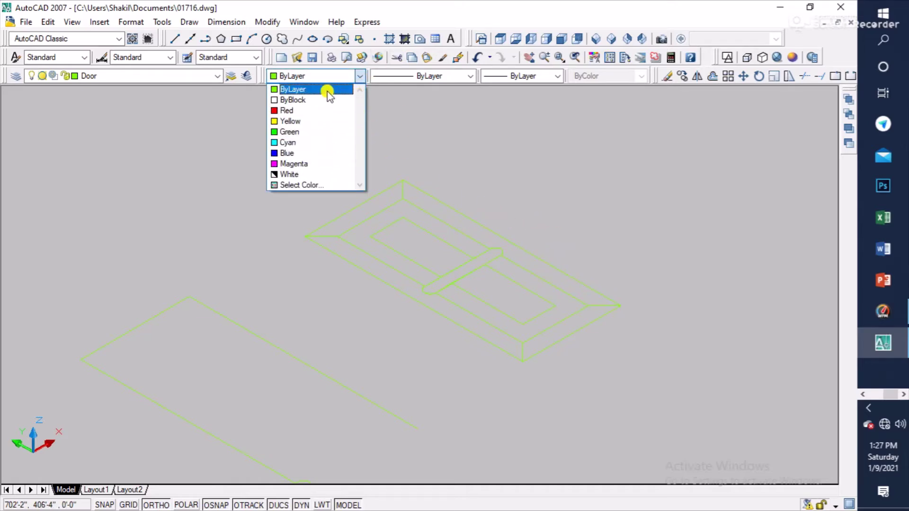
pyautogui.click(549, 215)
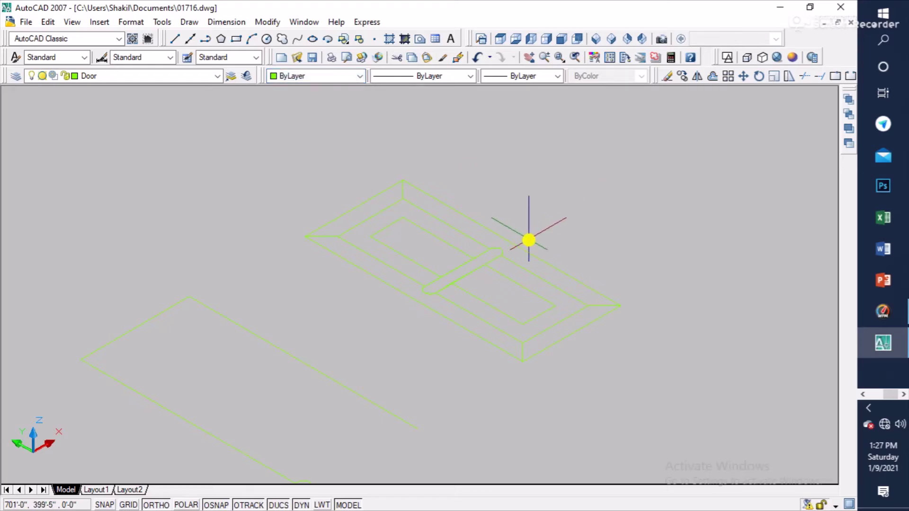
# Step: Presspull the long mitred border section on the panel's +X side and the short one at its +Y end upward by 1"
pyautogui.keyDown('ctrl'); pyautogui.keyDown('alt'); pyautogui.click(507, 250); pyautogui.keyUp('alt'); pyautogui.keyUp('ctrl')
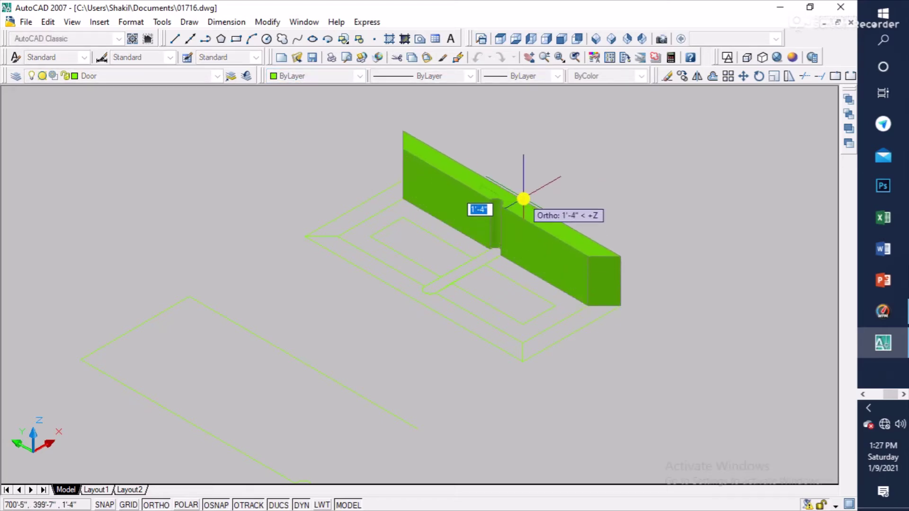
pyautogui.write('1')
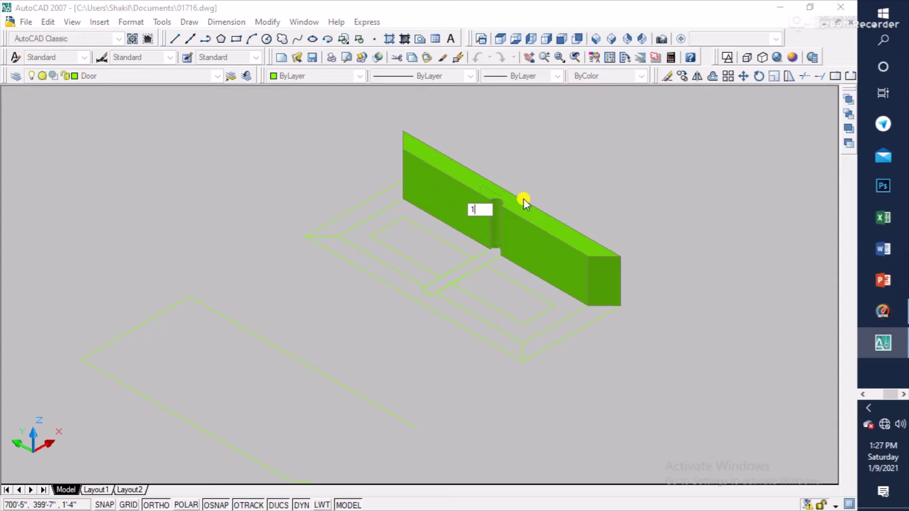
pyautogui.press('Return')
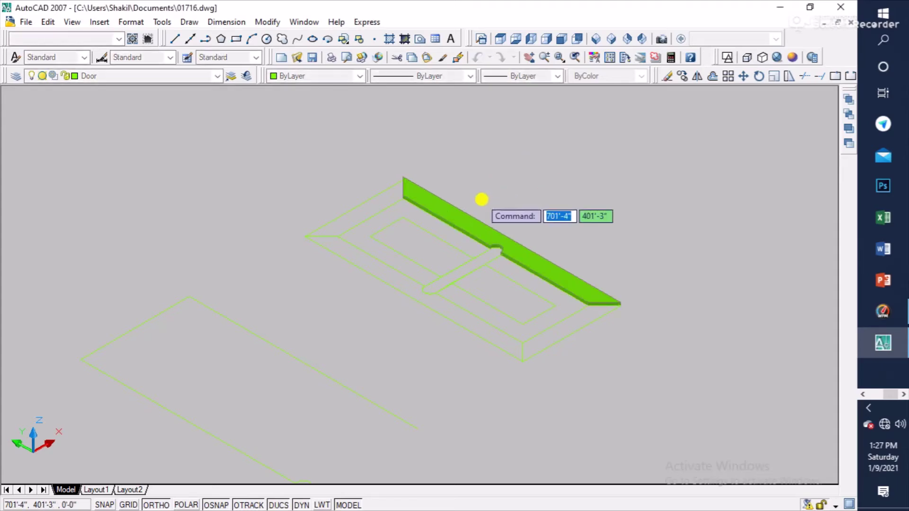
pyautogui.keyDown('ctrl'); pyautogui.keyDown('alt'); pyautogui.click(347, 215); pyautogui.keyUp('alt'); pyautogui.keyUp('ctrl')
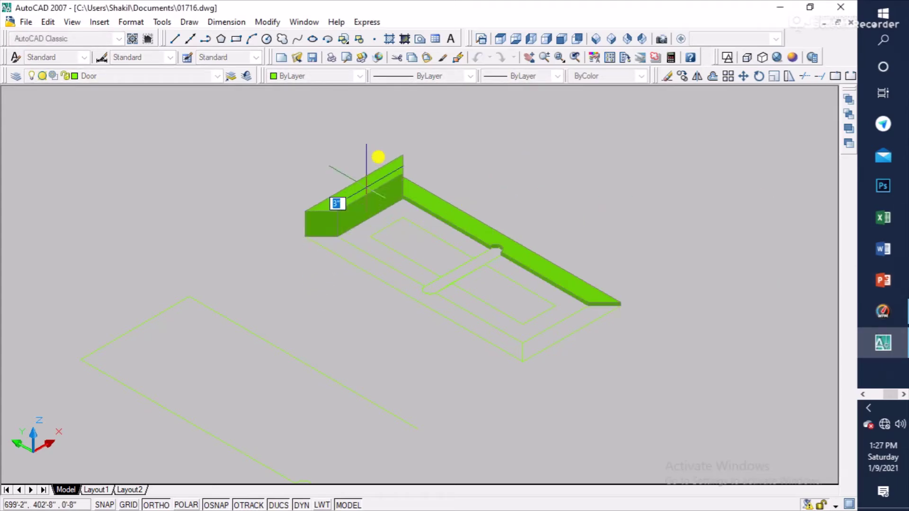
pyautogui.press('Escape')
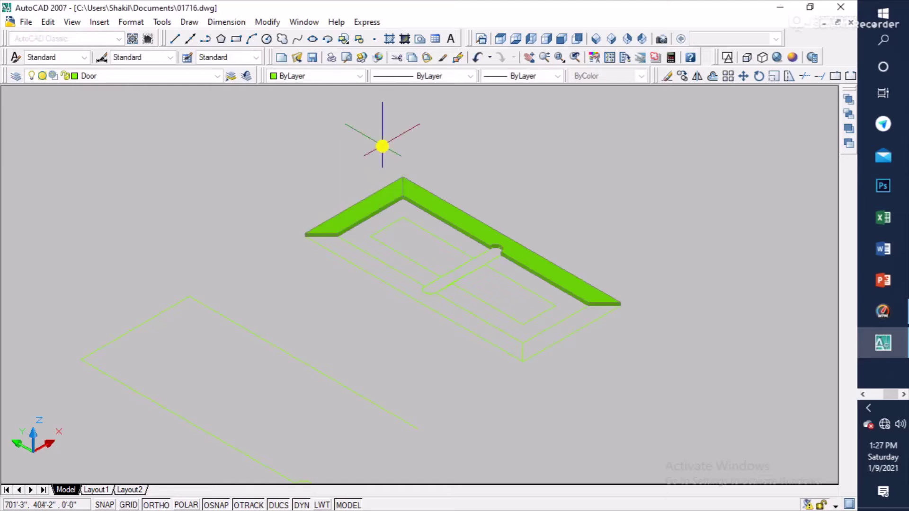
# Step: Presspull the long mitred border section on the panel's -X side and the short one at its -Y end upward by 1"
pyautogui.moveTo(403, 363)
pyautogui.mouseDown(button='middle')
pyautogui.moveTo(418, 369)
pyautogui.moveTo(431, 234)
pyautogui.mouseUp(button='middle')
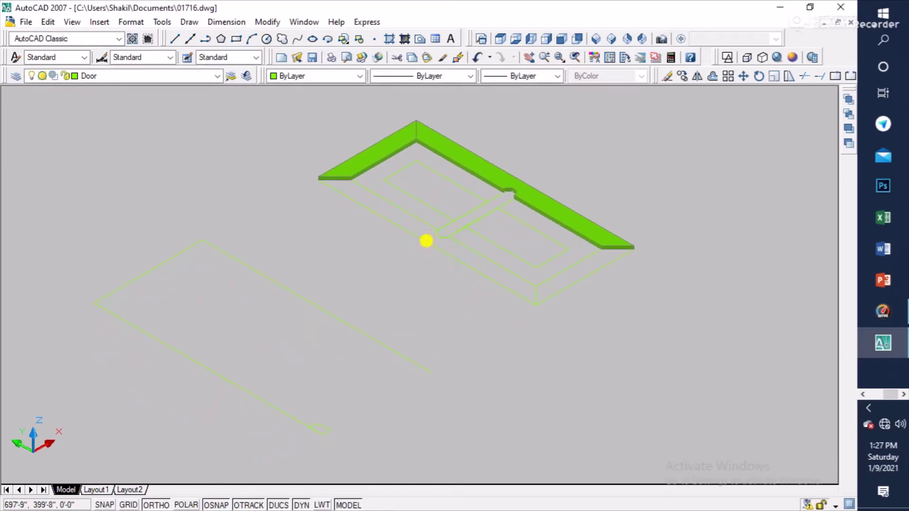
pyautogui.keyDown('ctrl'); pyautogui.keyDown('alt'); pyautogui.click(425, 241); pyautogui.keyUp('alt'); pyautogui.keyUp('ctrl')
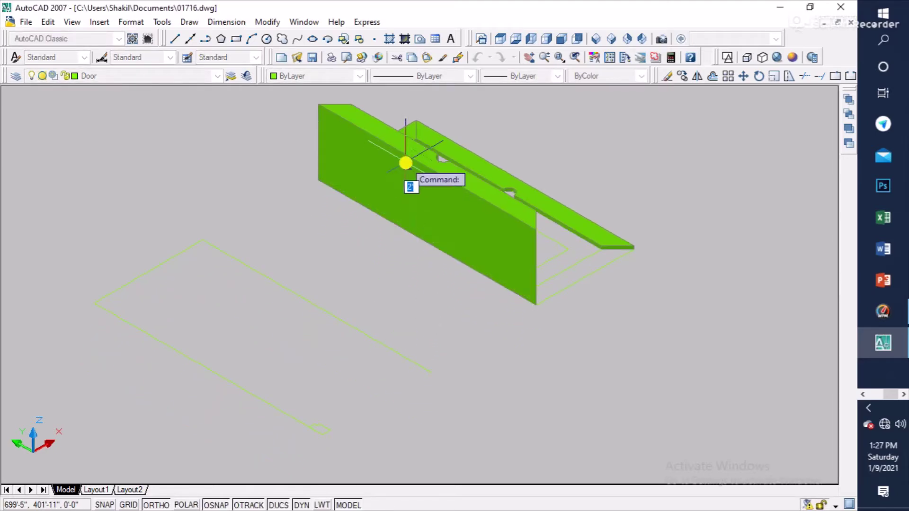
pyautogui.press('Escape')
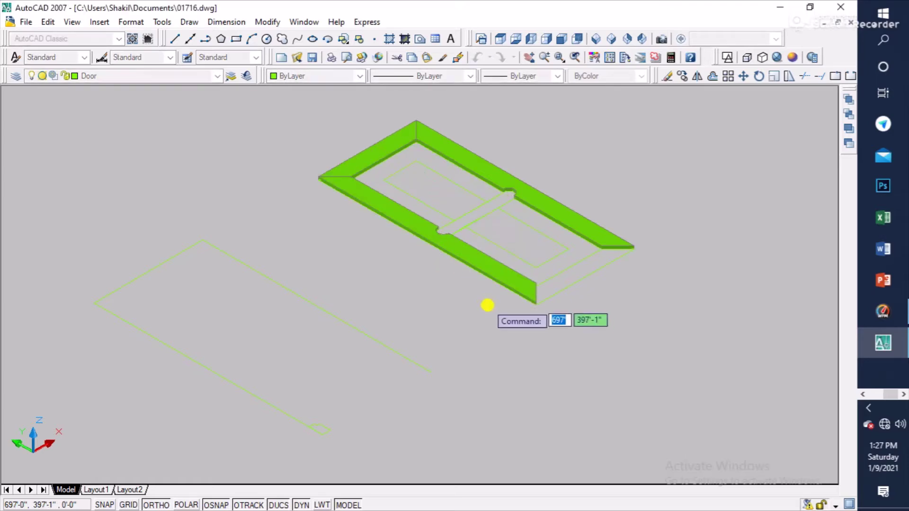
pyautogui.keyDown('ctrl'); pyautogui.keyDown('alt'); pyautogui.click(561, 285); pyautogui.keyUp('alt'); pyautogui.keyUp('ctrl')
pyautogui.write('1')
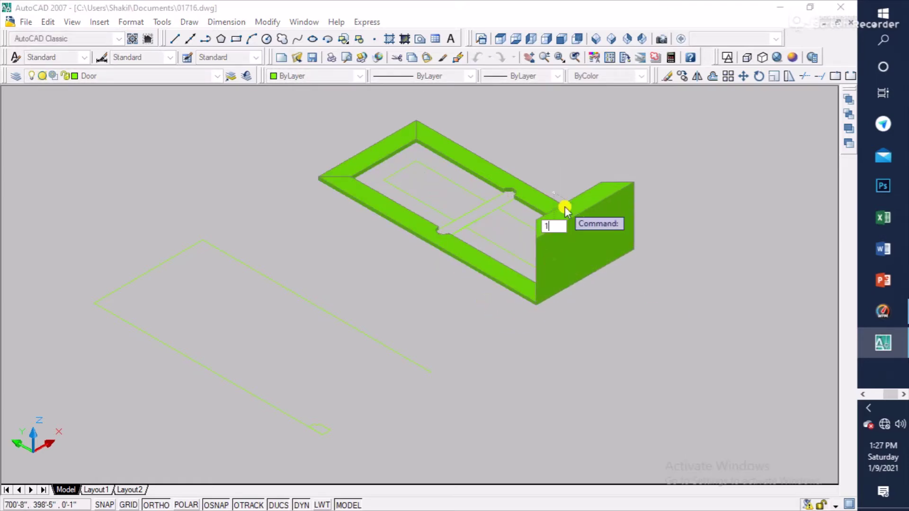
pyautogui.press('Return')
pyautogui.scroll(2, 427, 157)
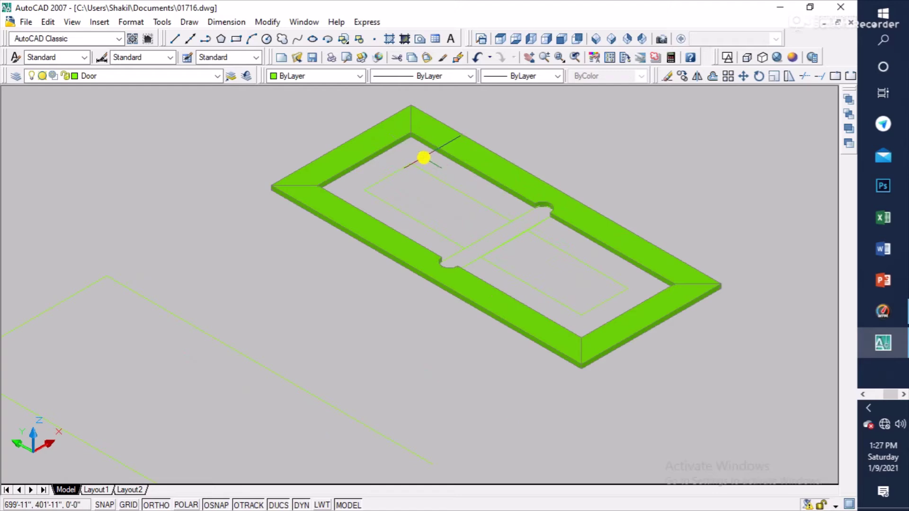
pyautogui.keyDown('ctrl'); pyautogui.keyDown('alt'); pyautogui.click(416, 165); pyautogui.keyUp('alt'); pyautogui.keyUp('ctrl')
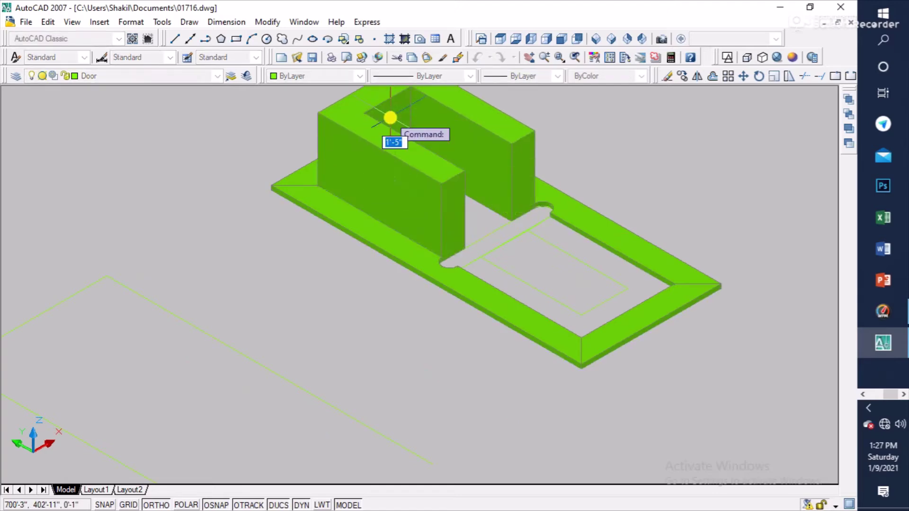
pyautogui.click(387, 142)
# Step: Set the current colour to Red and presspull the two areas between the border and the inner panels into thin slabs, on either side of the crossbar
pyautogui.click(361, 76)
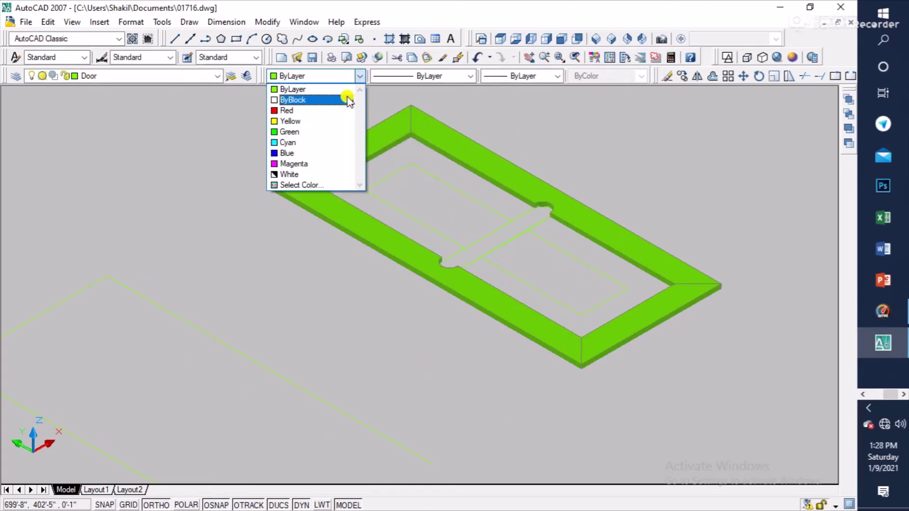
pyautogui.click(312, 110)
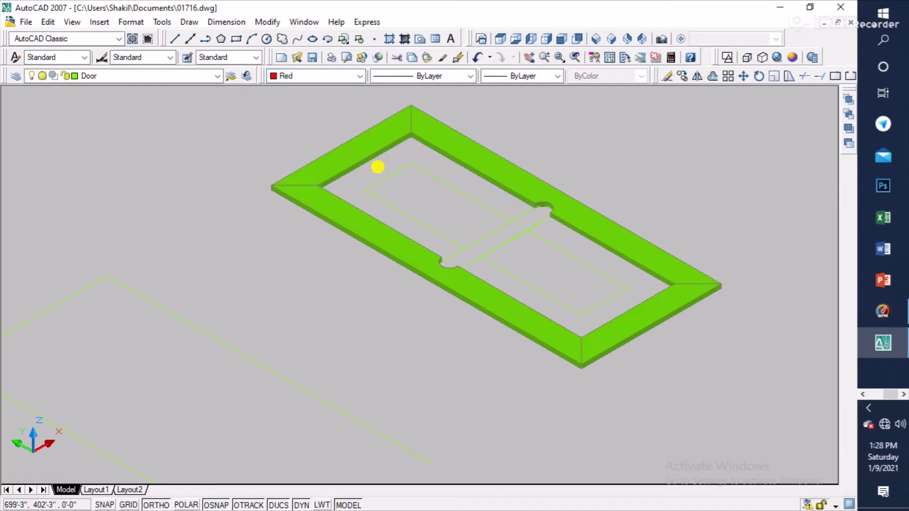
pyautogui.keyDown('ctrl'); pyautogui.keyDown('alt'); pyautogui.click(377, 166); pyautogui.keyUp('alt'); pyautogui.keyUp('ctrl')
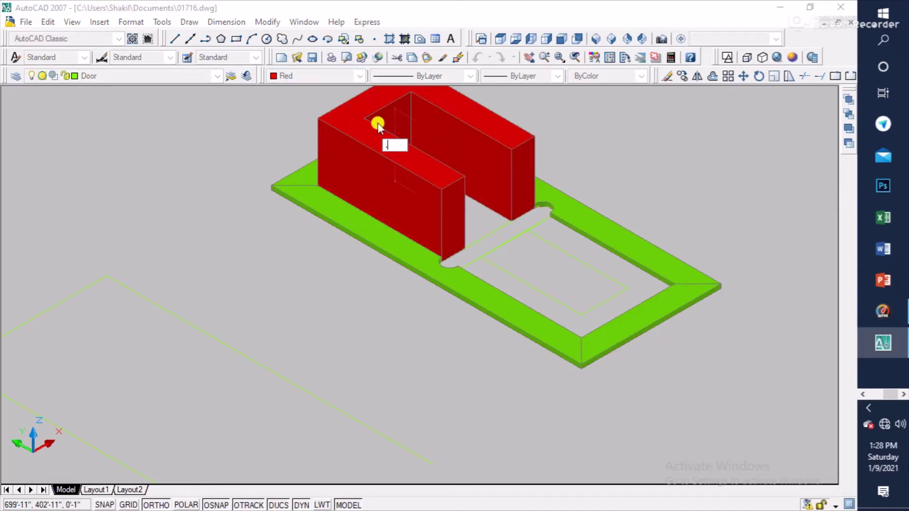
pyautogui.click(377, 123)
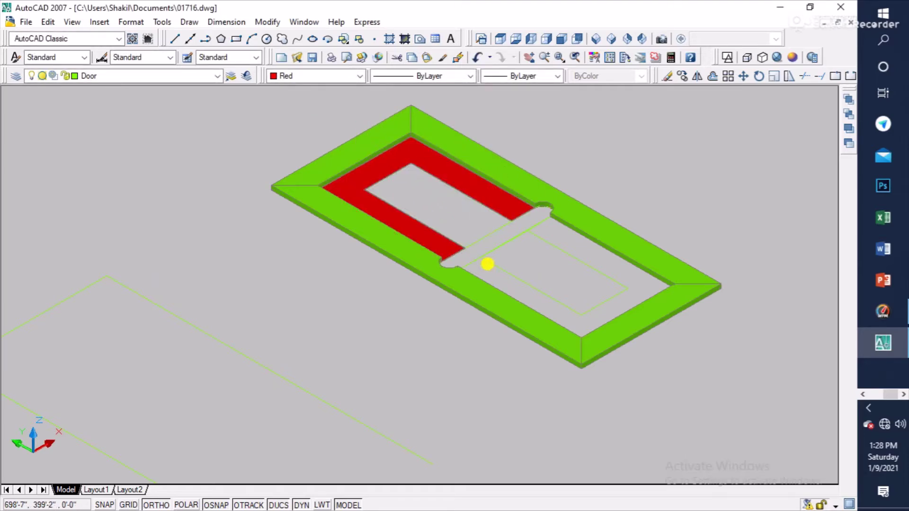
pyautogui.keyDown('ctrl'); pyautogui.keyDown('alt'); pyautogui.click(524, 300); pyautogui.keyUp('alt'); pyautogui.keyUp('ctrl')
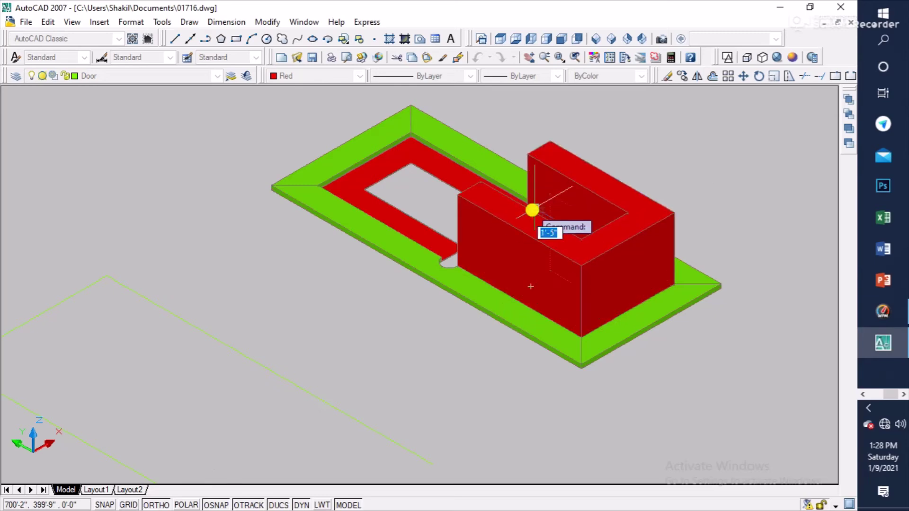
pyautogui.press('Escape')
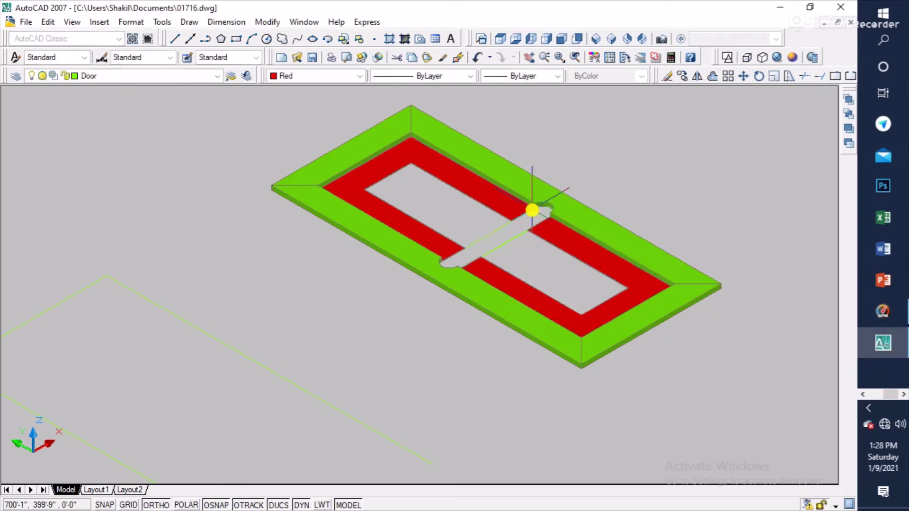
pyautogui.press('Return')
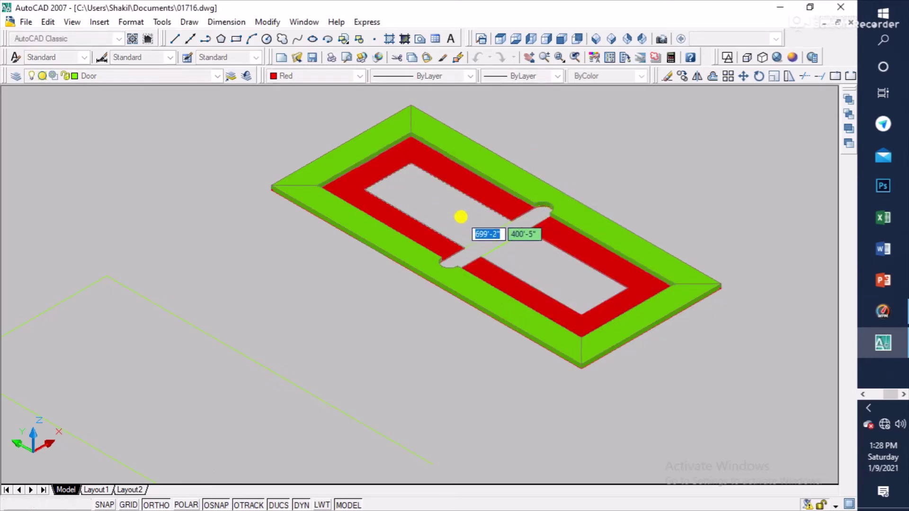
pyautogui.press('Escape')
# Step: Set the current colour to Cyan and presspull the two innermost panel areas upward by 0.1", one on each side of the crossbar
pyautogui.click(354, 77)
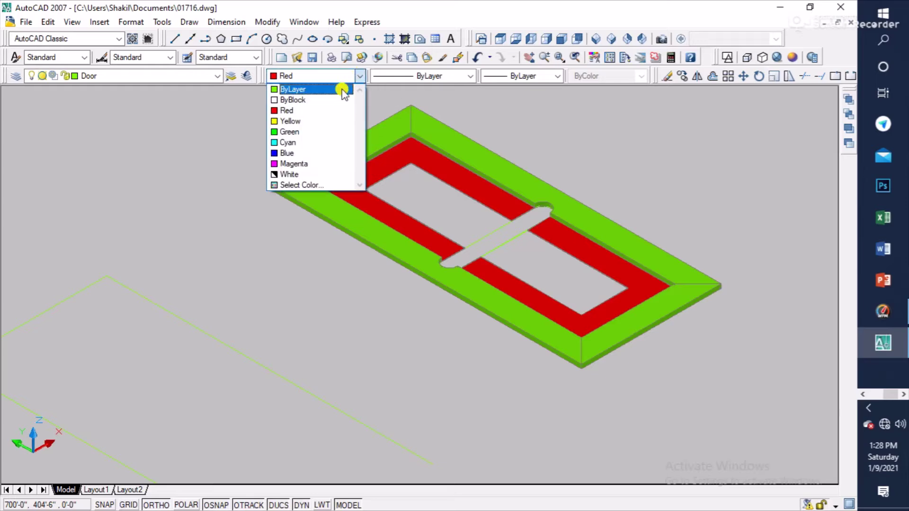
pyautogui.click(294, 142)
pyautogui.press('Return')
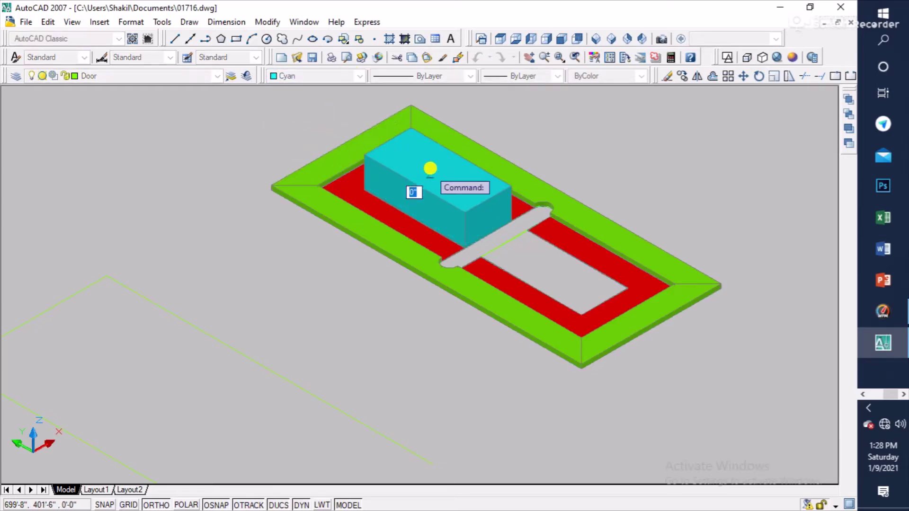
pyautogui.click(431, 163)
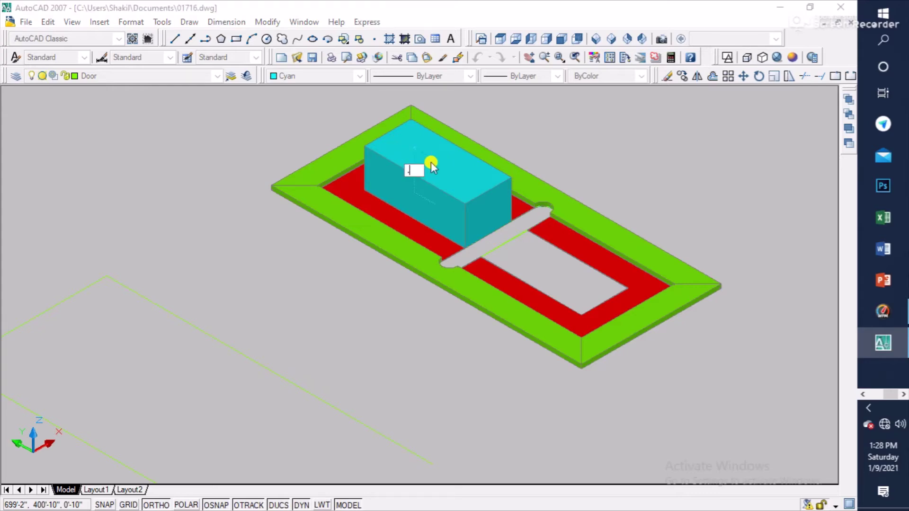
pyautogui.write('.1')
pyautogui.press('Return')
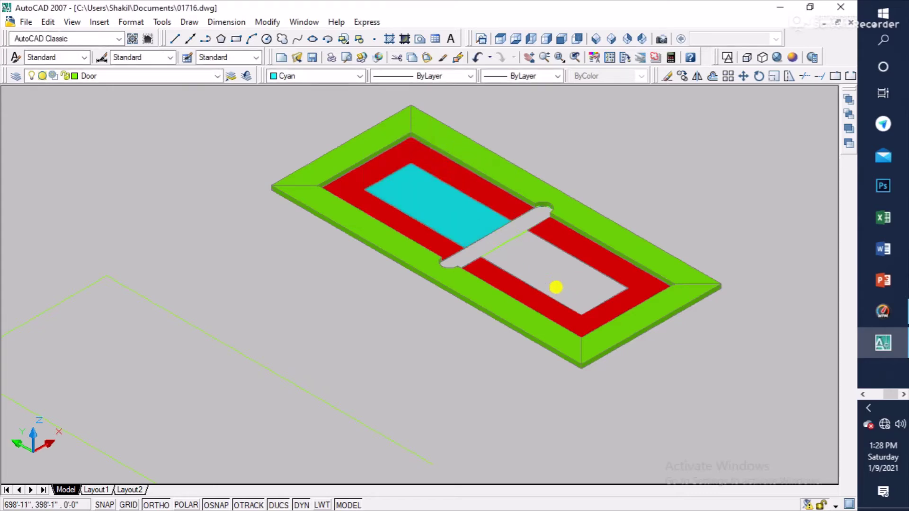
pyautogui.hotkey('ctrl', 'z')
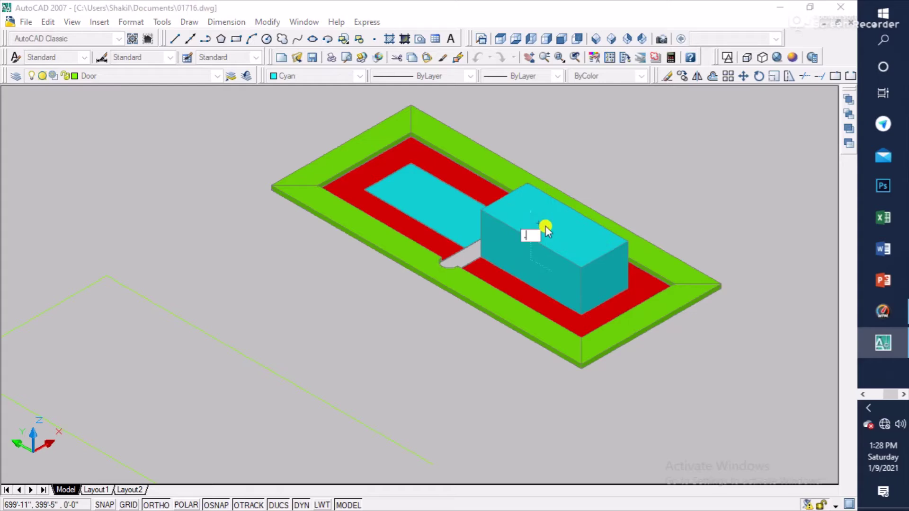
pyautogui.press('Return')
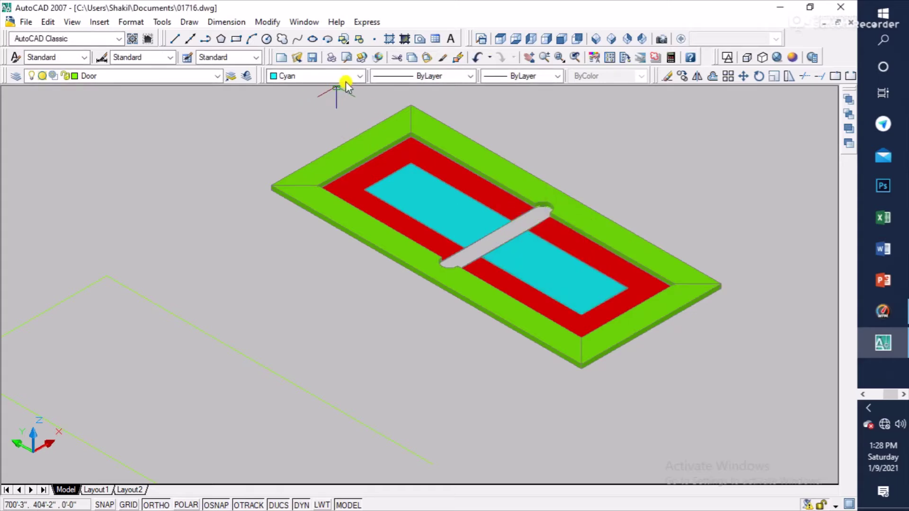
# Step: Set the current colour to Blue and presspull the rounded crossbar area upward into a thin solid
pyautogui.click(357, 76)
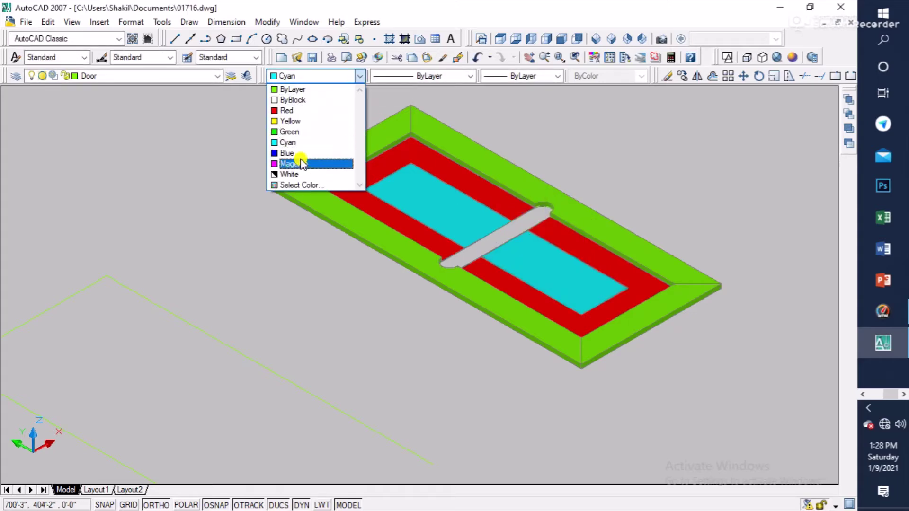
pyautogui.click(300, 153)
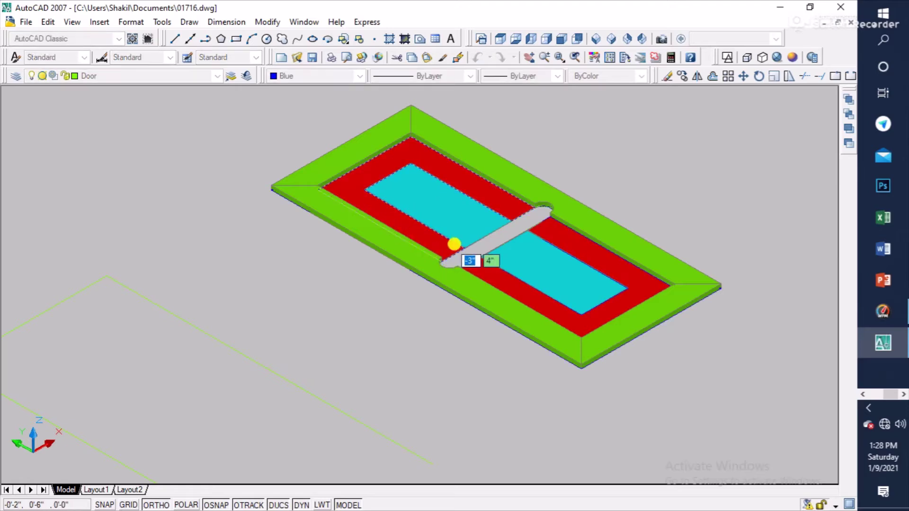
pyautogui.keyDown('ctrl'); pyautogui.keyDown('alt'); pyautogui.click(487, 242); pyautogui.keyUp('alt'); pyautogui.keyUp('ctrl')
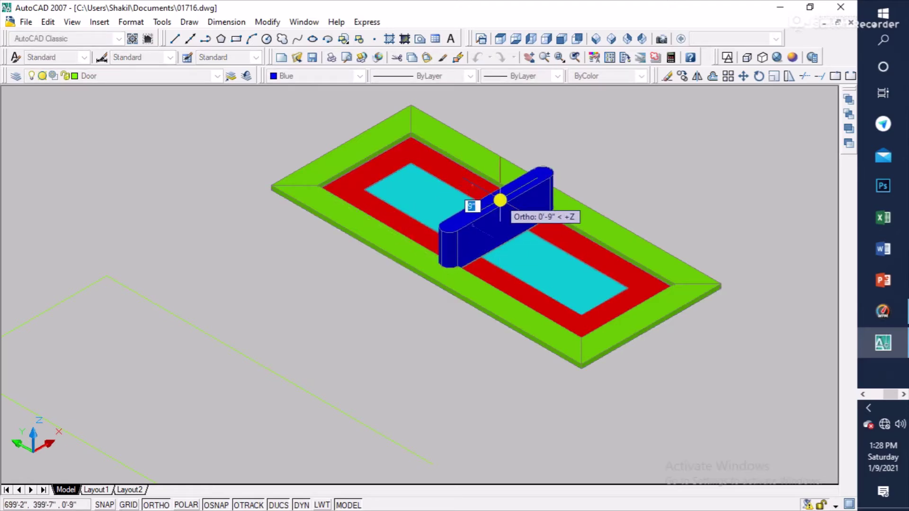
pyautogui.press('Escape')
pyautogui.rightClick(500, 200)
pyautogui.press('Escape')
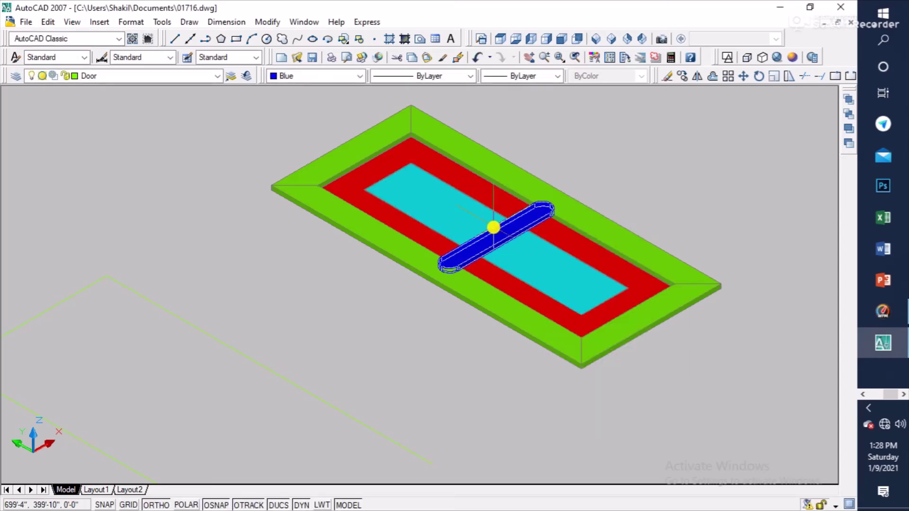
# Step: Union the border sections, red slabs, cyan panels and blue crossbar into one door solid
pyautogui.scroll(2, 493, 228)
pyautogui.scroll(-3, 583, 375)
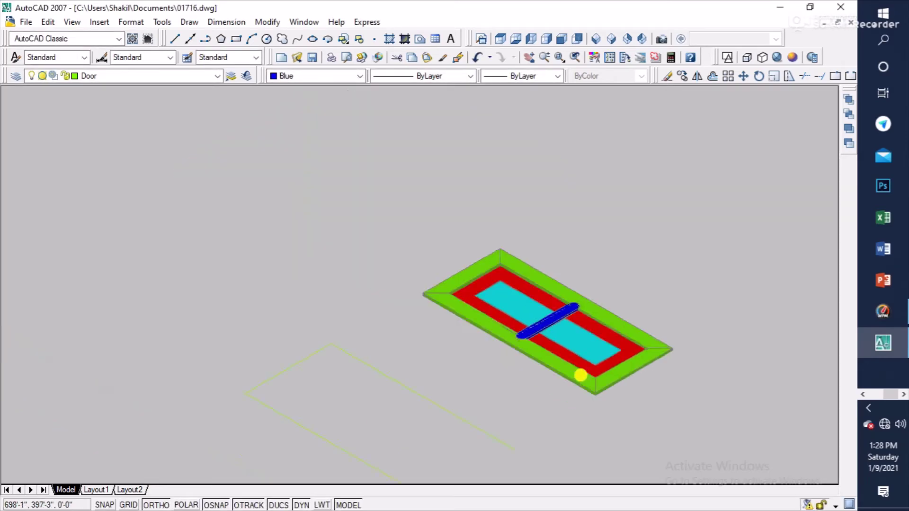
pyautogui.scroll(-2, 601, 386)
pyautogui.moveTo(510, 362); pyautogui.dragTo(476, 313, button='middle')
pyautogui.scroll(2, 466, 269)
pyautogui.scroll(1, 472, 325)
pyautogui.scroll(2, 503, 254)
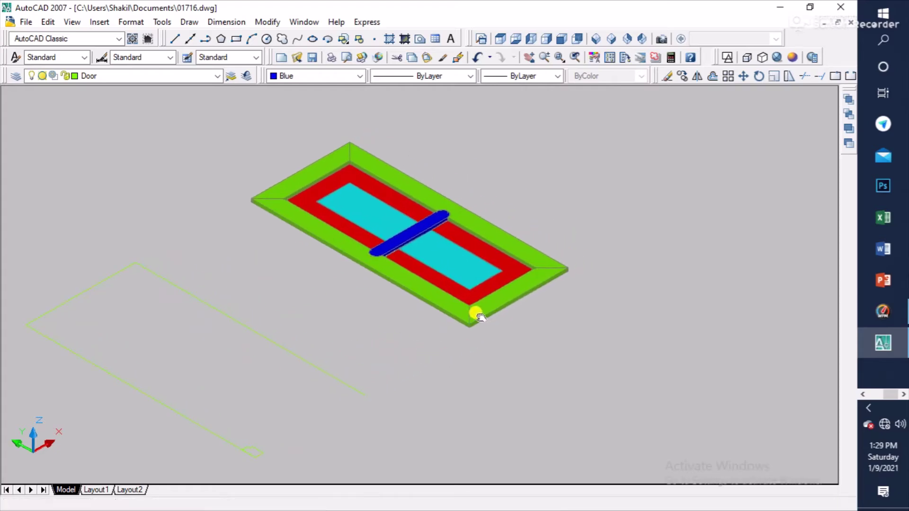
pyautogui.click(481, 308)
pyautogui.write('u')
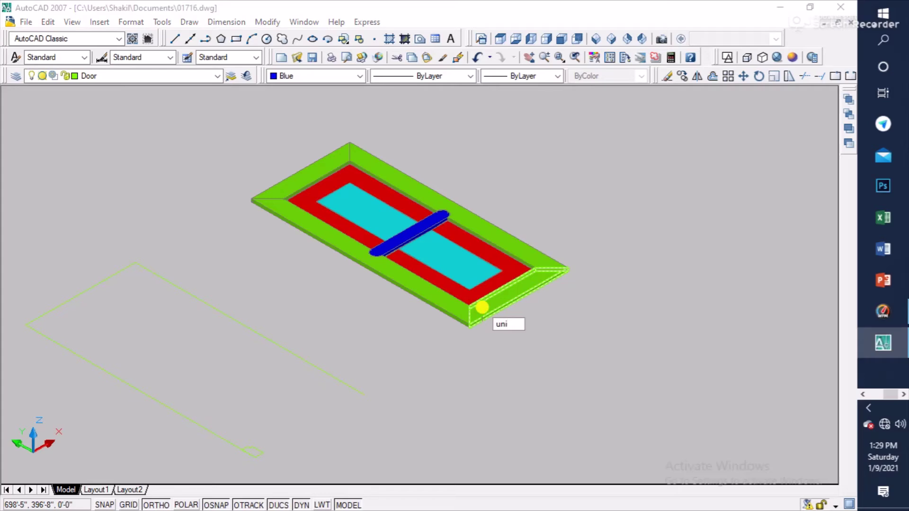
pyautogui.write('ni')
pyautogui.press('Return')
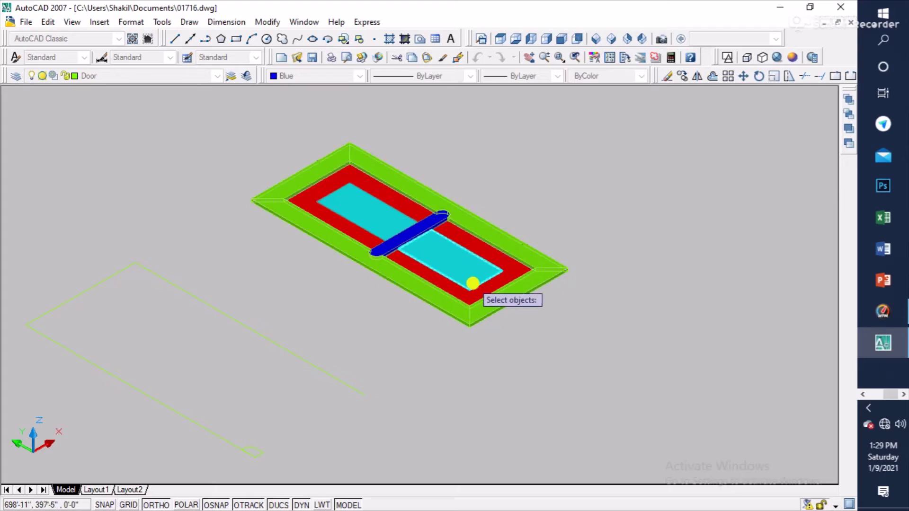
pyautogui.scroll(2, 474, 281)
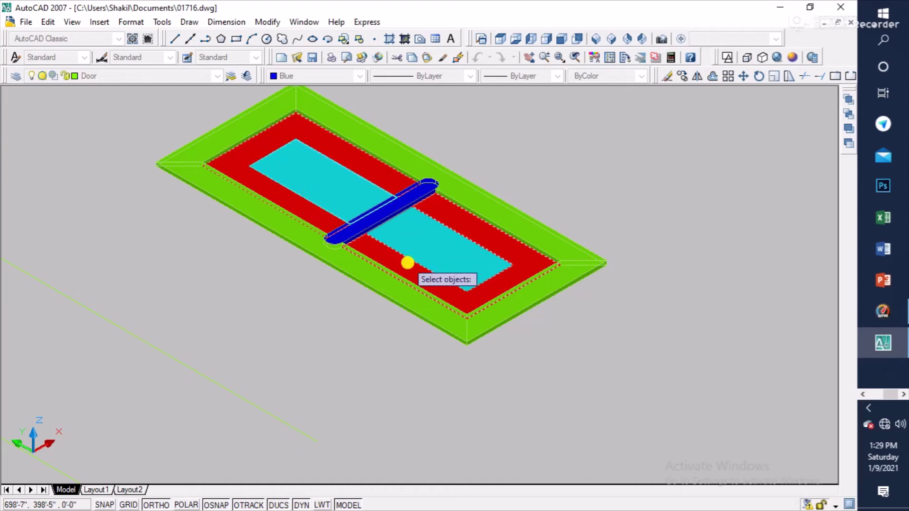
pyautogui.click(381, 204)
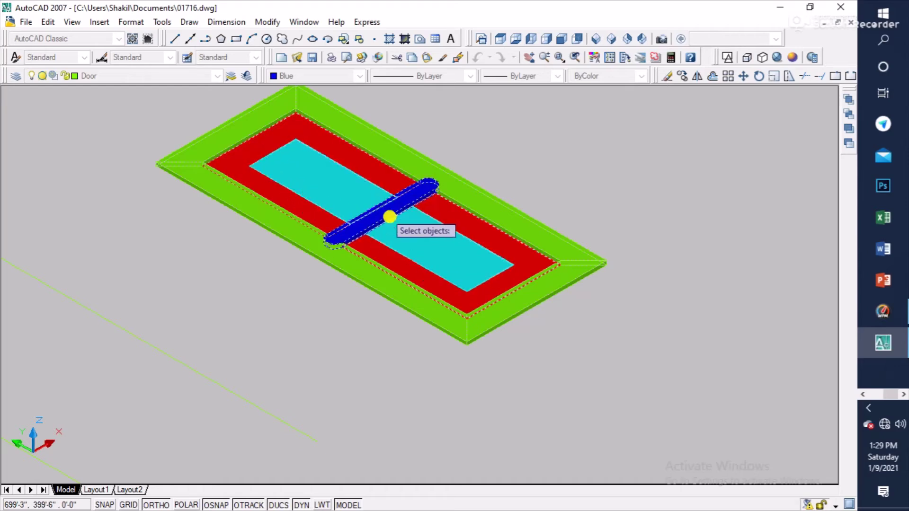
pyautogui.press('Return')
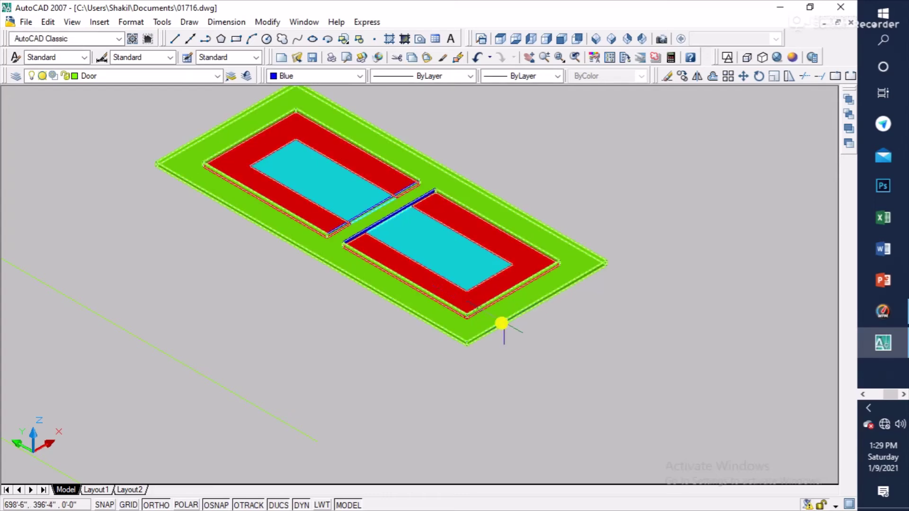
# Step: Move the united door solid away from its construction outlines into the empty area on the -Y side
pyautogui.click(513, 322)
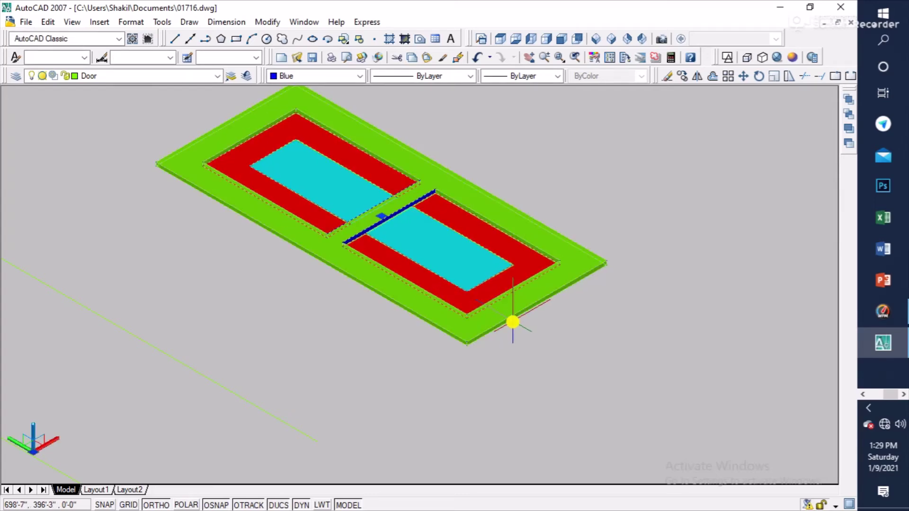
pyautogui.write('m')
pyautogui.press('Return')
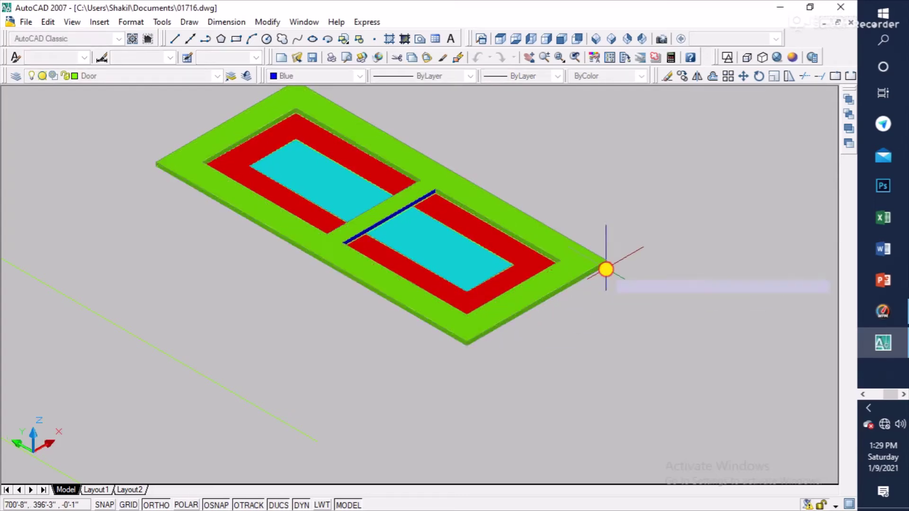
pyautogui.click(606, 269)
pyautogui.scroll(-3, 699, 375)
pyautogui.moveTo(696, 386); pyautogui.dragTo(554, 269, button='middle')
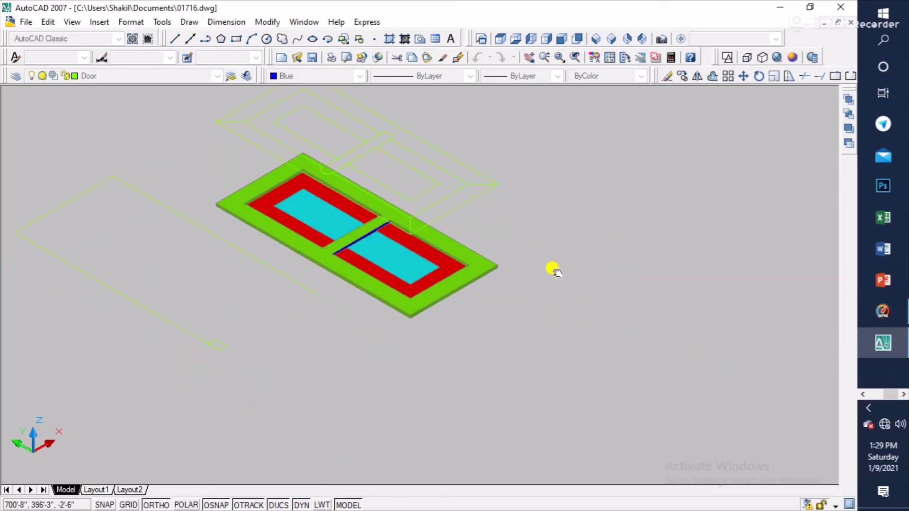
pyautogui.click(662, 379)
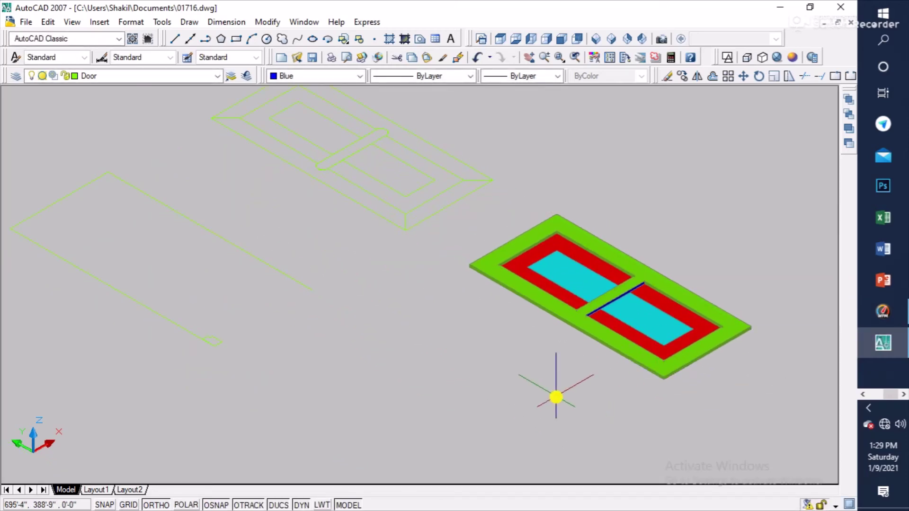
# Step: Delete the leftover 2D door outlines, including the stray mitre lines, keeping the frame path and its profile
pyautogui.scroll(-4, 555, 397)
pyautogui.scroll(2, 520, 310)
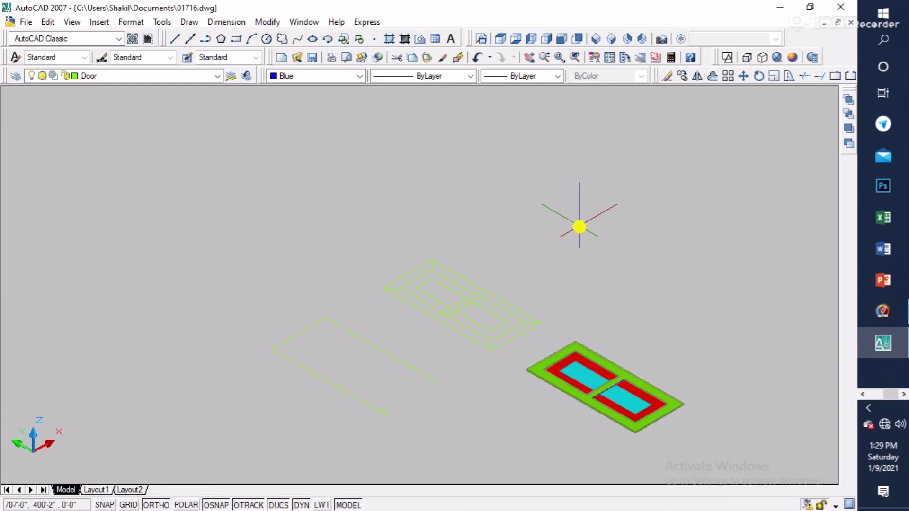
pyautogui.click(579, 226)
pyautogui.click(401, 329)
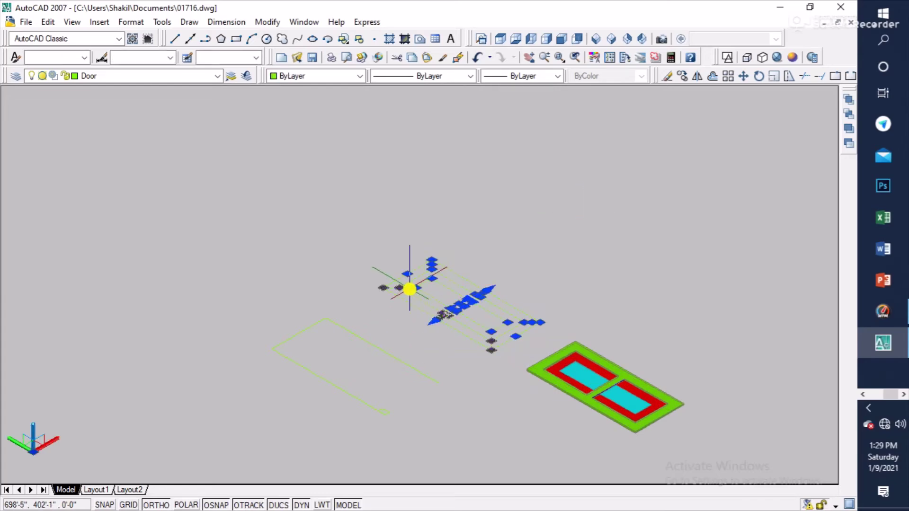
pyautogui.press('Delete')
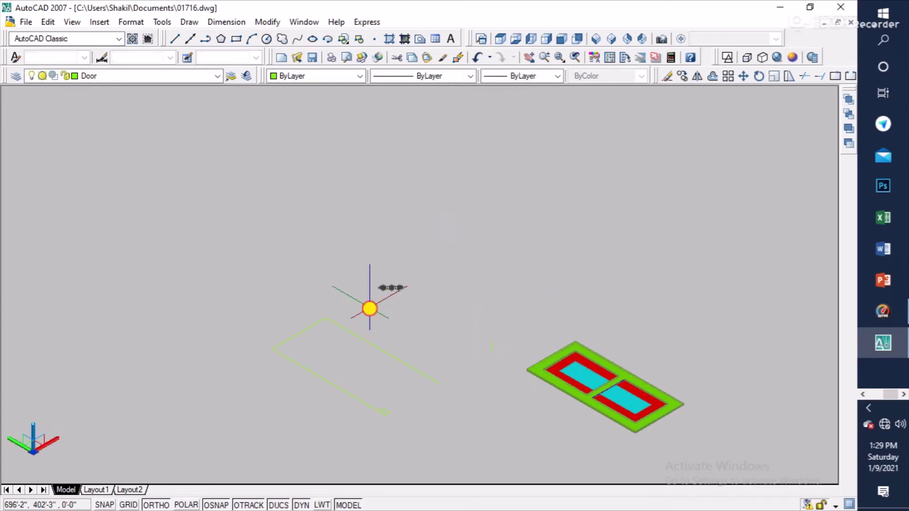
pyautogui.click(551, 321)
pyautogui.click(463, 353)
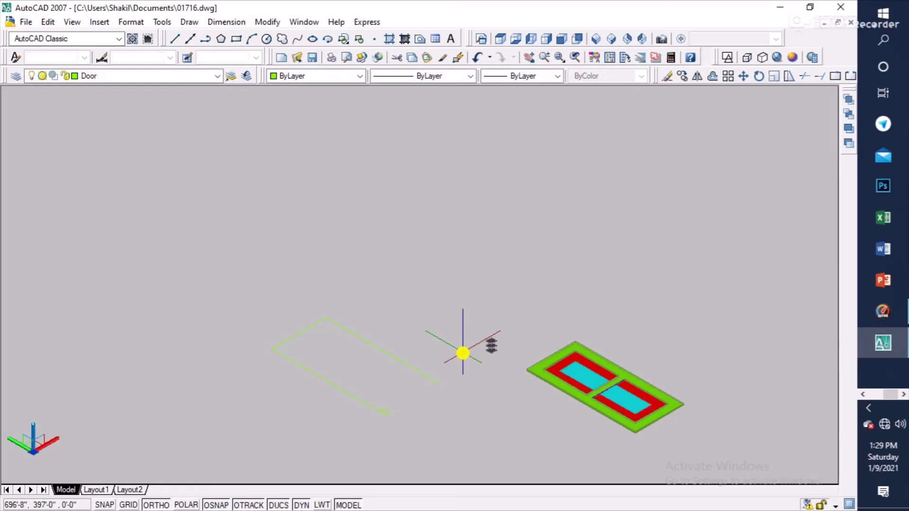
# Step: Rotate the frame profile upright in 3D by 90 degrees about the X axis, based at its corner on the path's end
pyautogui.moveTo(460, 399); pyautogui.dragTo(464, 371, button='middle')
pyautogui.scroll(2, 421, 363)
pyautogui.scroll(3, 402, 353)
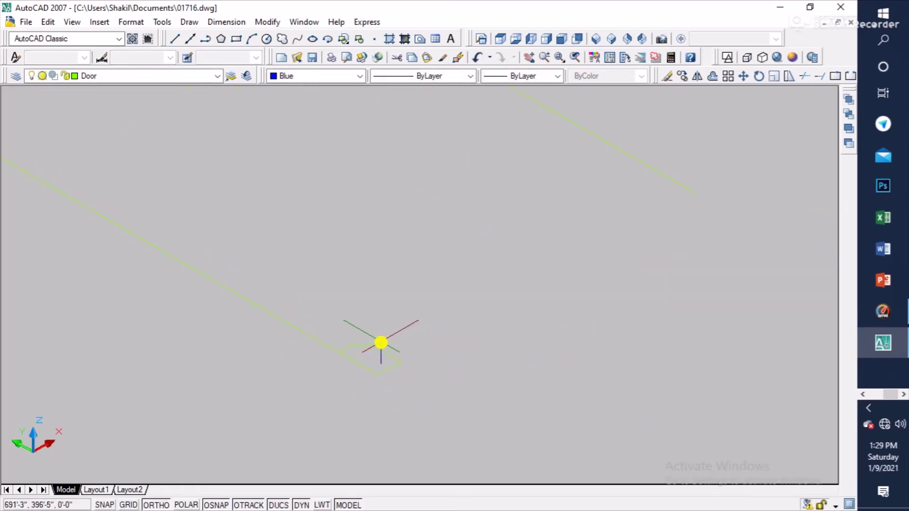
pyautogui.scroll(-1, 406, 350)
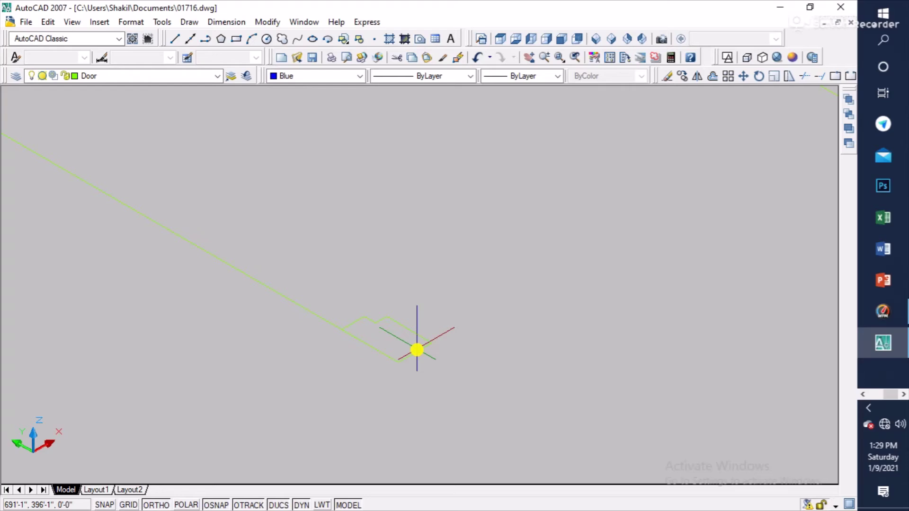
pyautogui.click(416, 348)
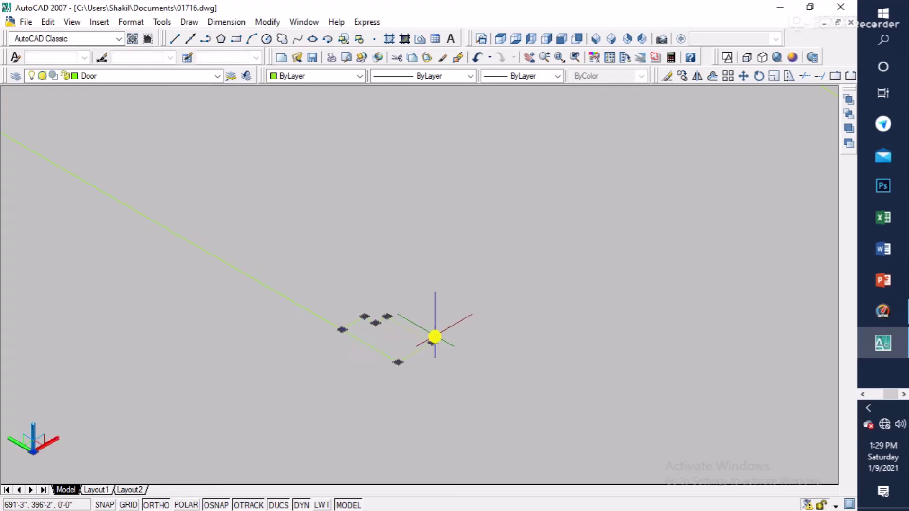
pyautogui.write('3')
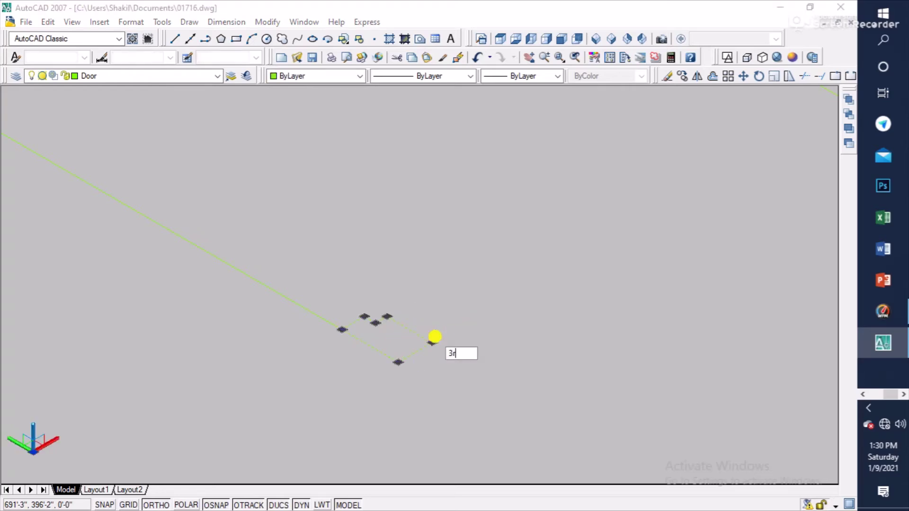
pyautogui.write('r')
pyautogui.press('Return')
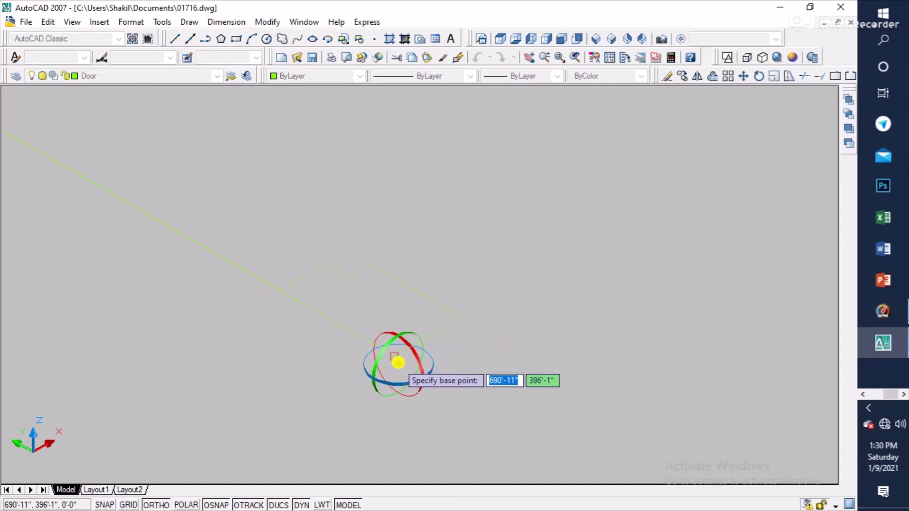
pyautogui.click(395, 358)
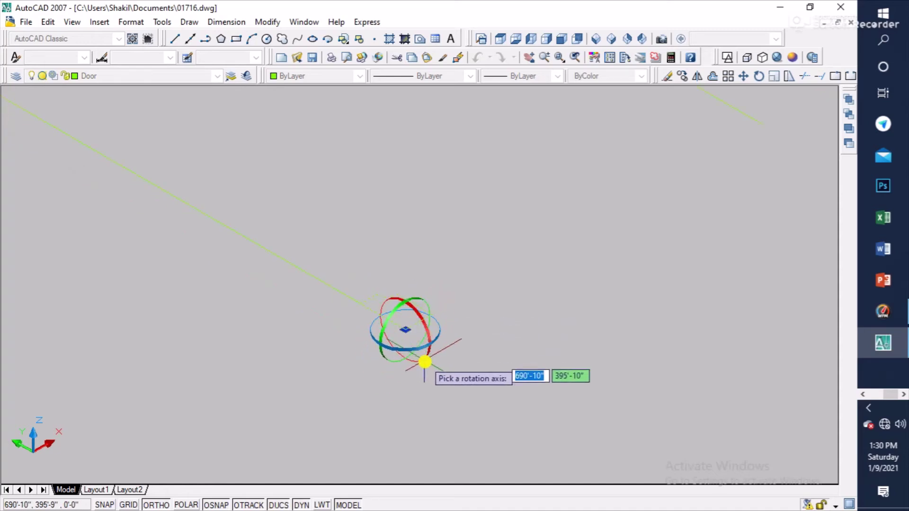
pyautogui.click(426, 351)
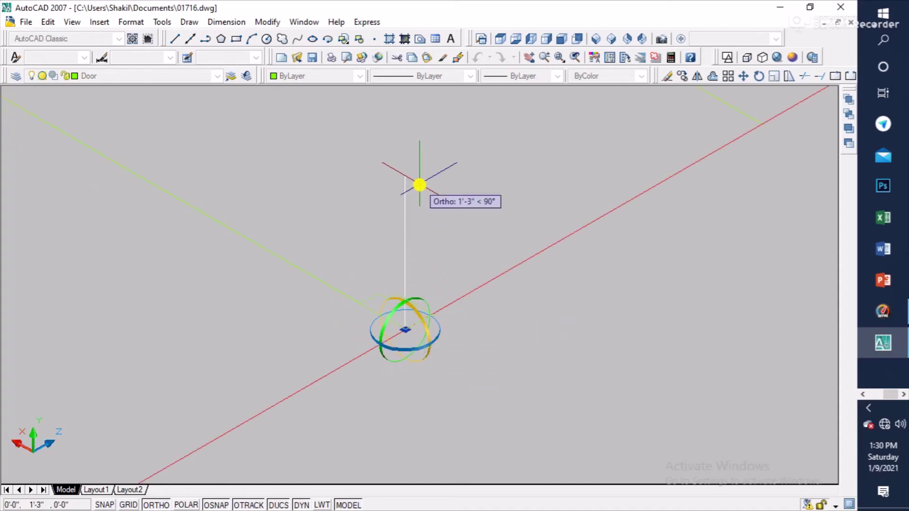
pyautogui.write('90')
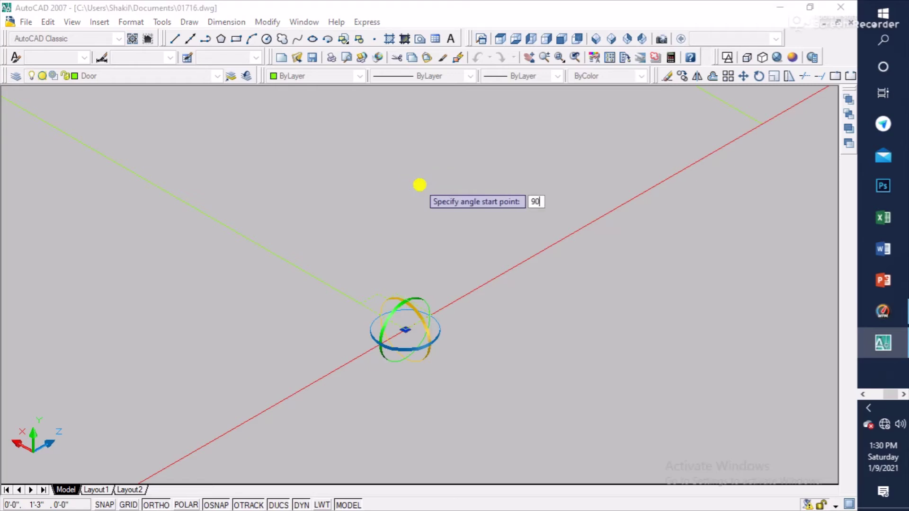
pyautogui.press('Return')
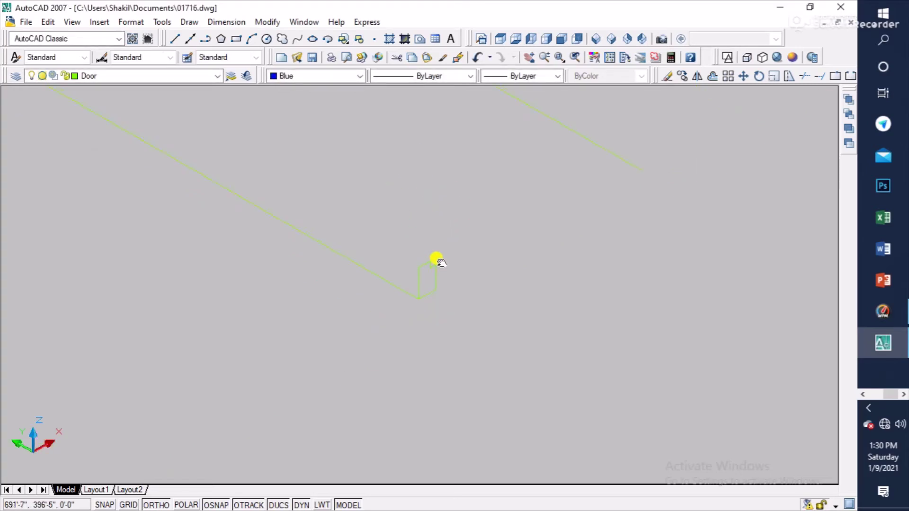
pyautogui.click(438, 260)
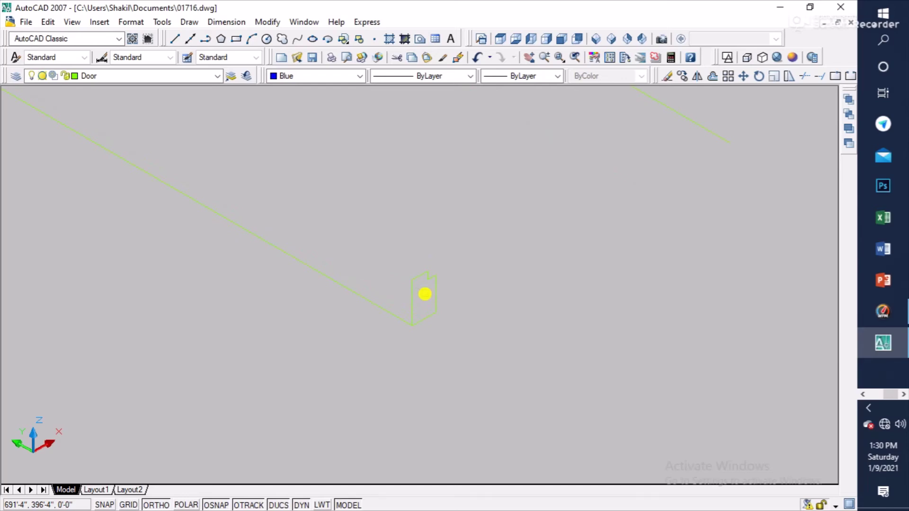
pyautogui.click(424, 293)
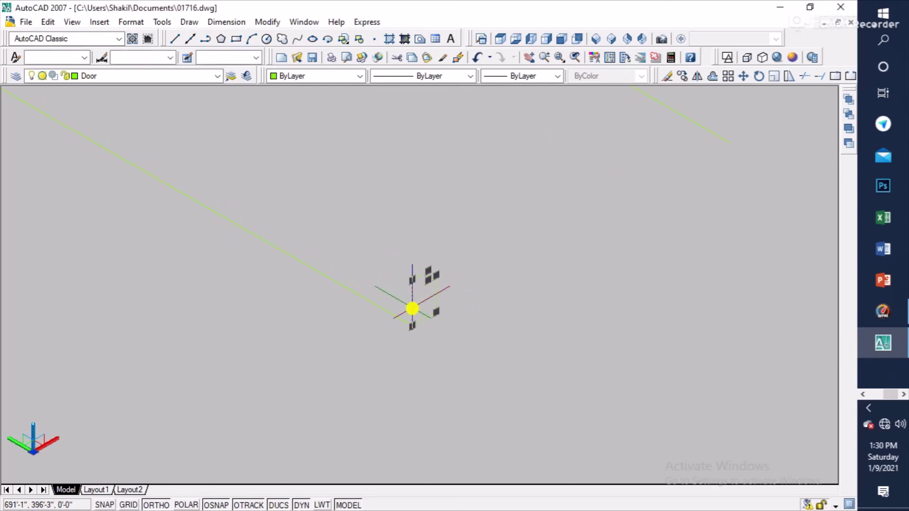
pyautogui.scroll(-2, 460, 279)
pyautogui.moveTo(530, 154); pyautogui.dragTo(370, 330)
pyautogui.write('ex')
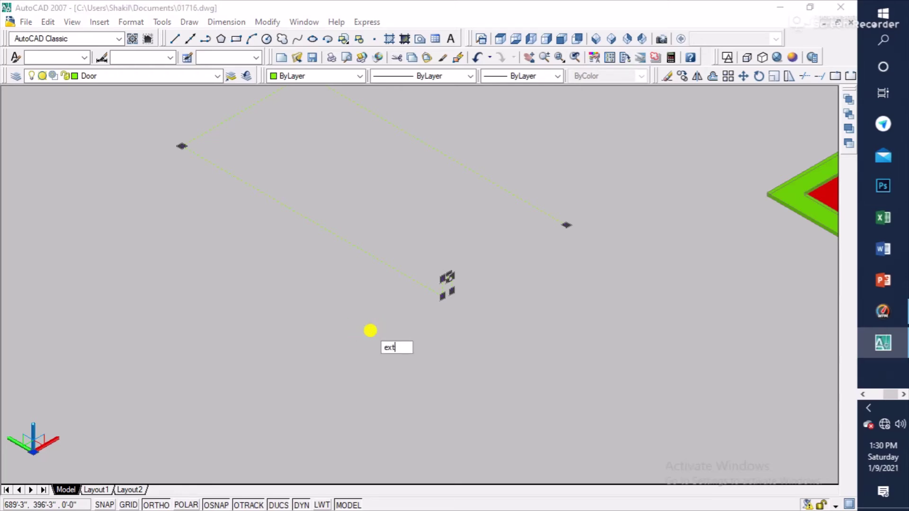
pyautogui.write('t')
pyautogui.press('Return')
pyautogui.scroll(1, 447, 284)
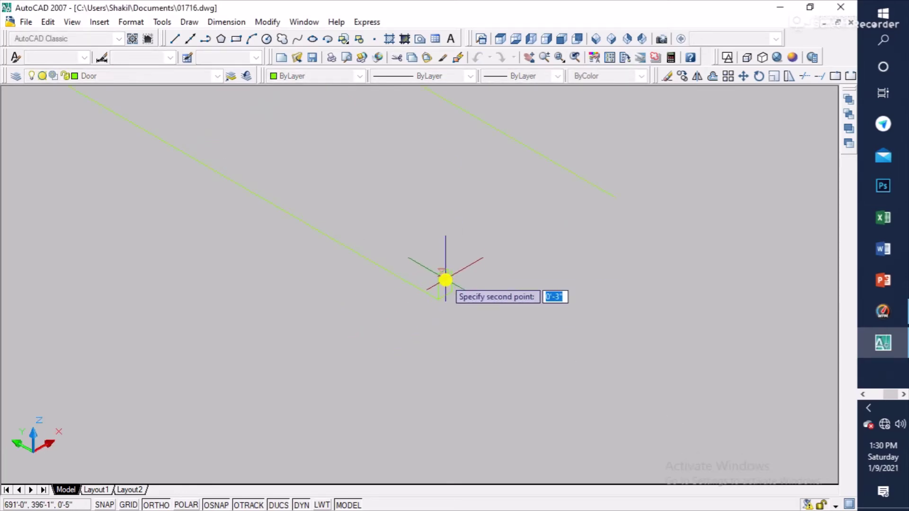
pyautogui.press('Escape')
pyautogui.scroll(-2, 502, 318)
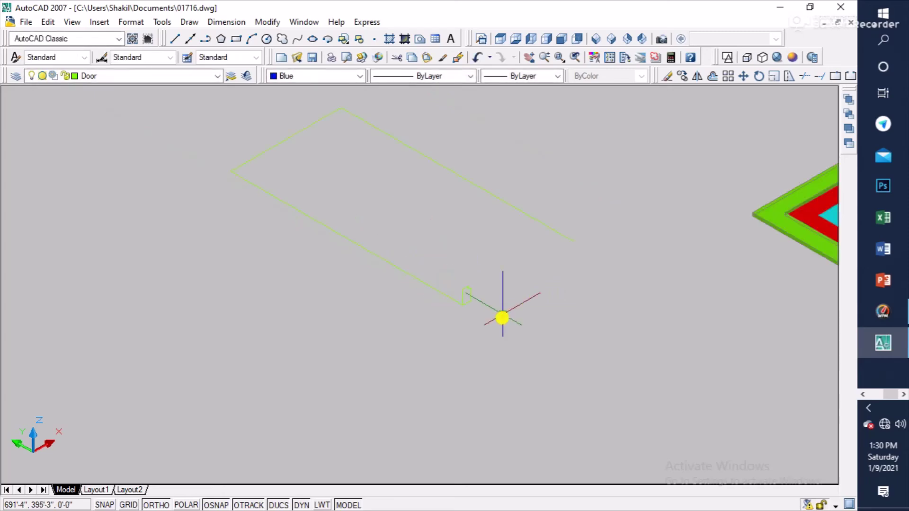
# Step: Extrude the upright frame profile along the three-sided path to form the door frame
pyautogui.scroll(-2, 503, 318)
pyautogui.scroll(3, 466, 314)
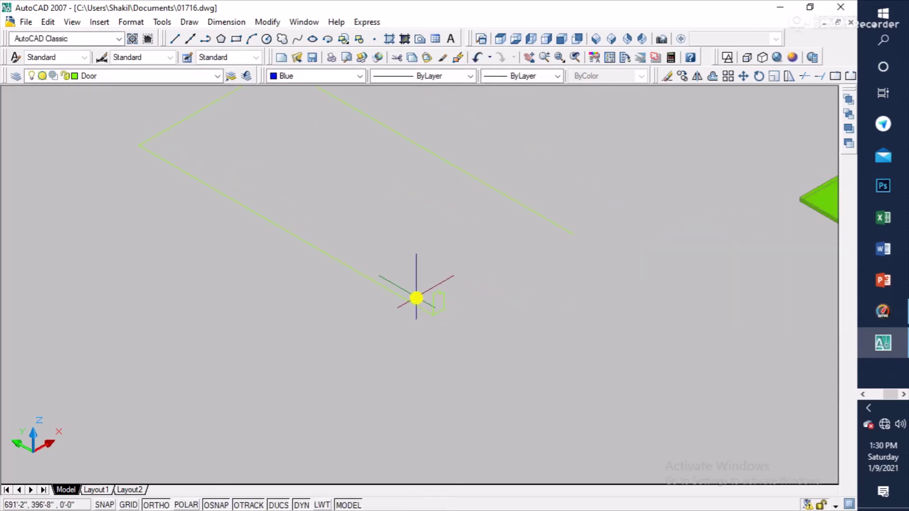
pyautogui.write('ex')
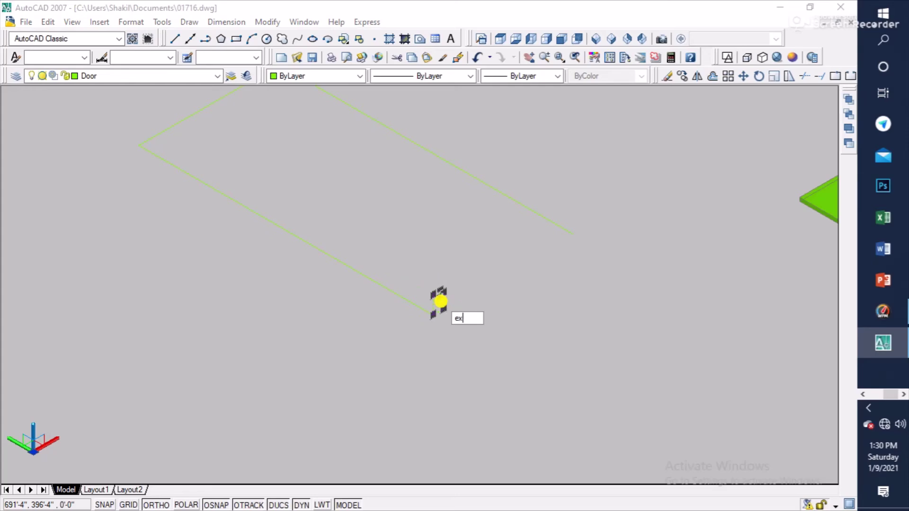
pyautogui.write('t')
pyautogui.press('Return')
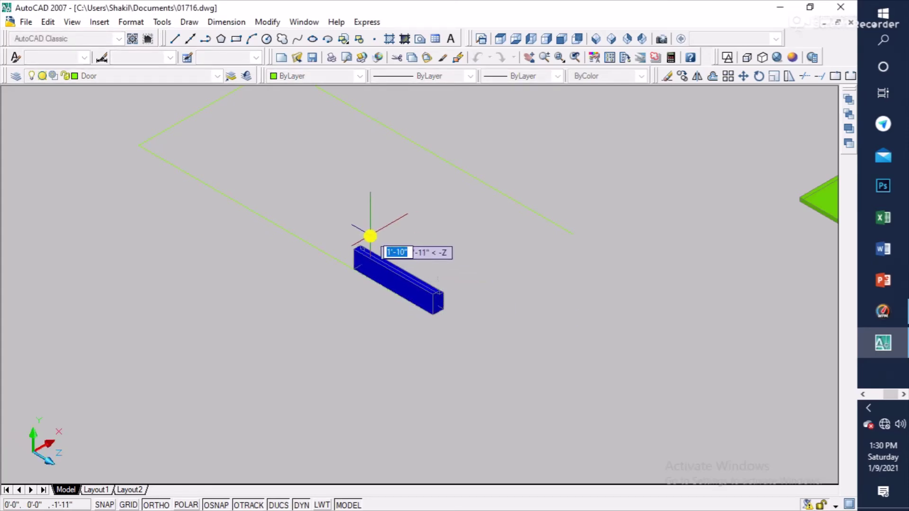
pyautogui.write('p')
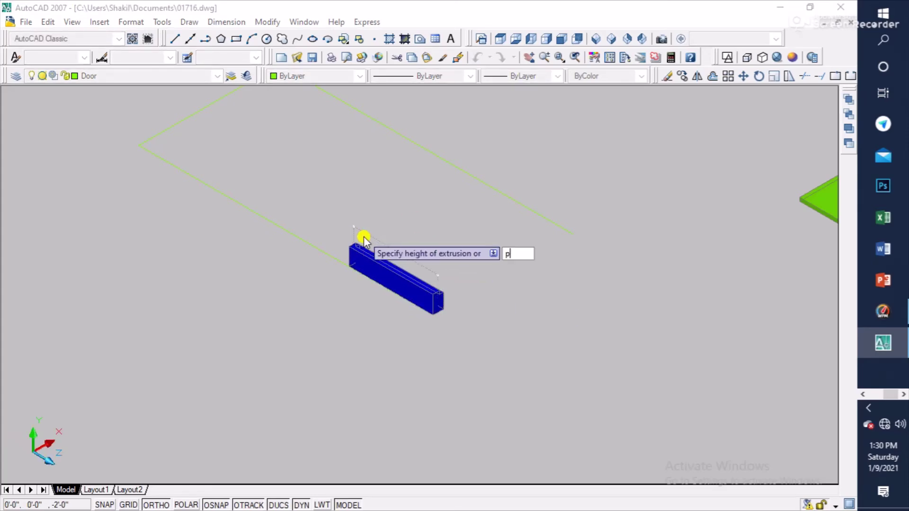
pyautogui.press('Return')
pyautogui.click(332, 256)
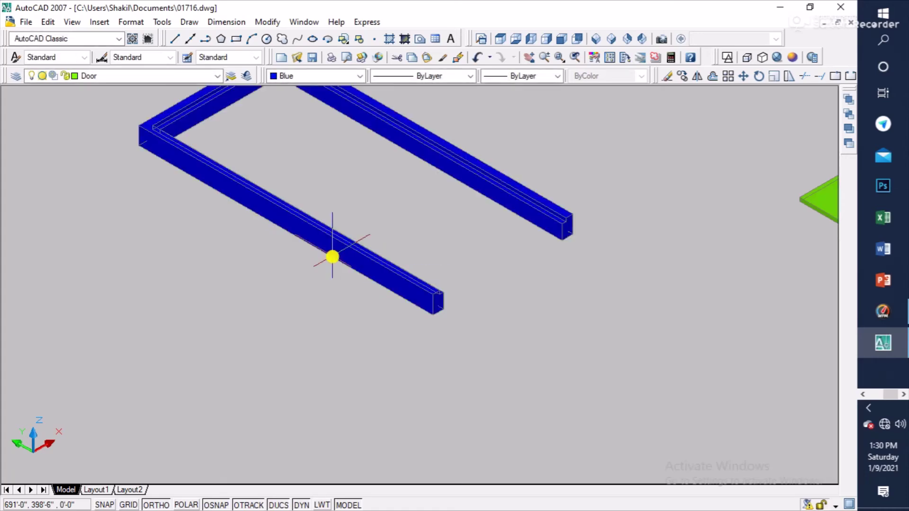
pyautogui.press('Return')
pyautogui.scroll(-3, 332, 256)
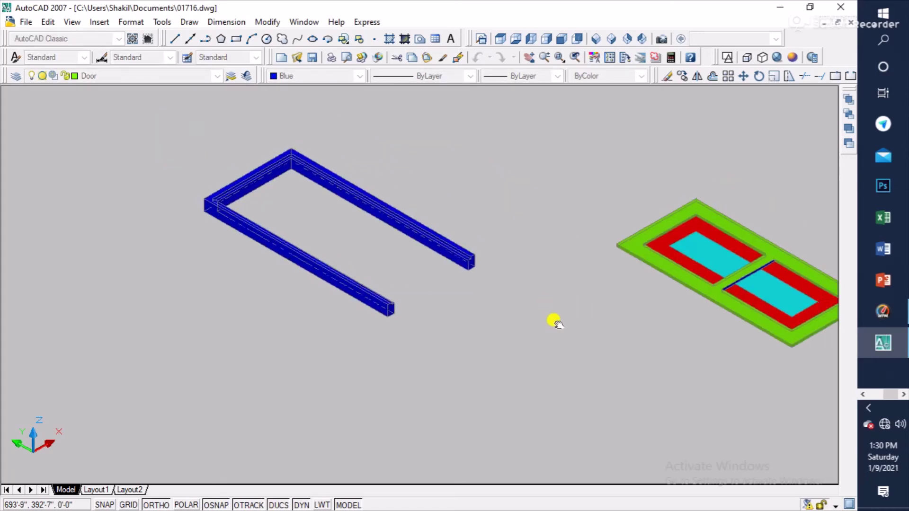
pyautogui.scroll(2, 371, 305)
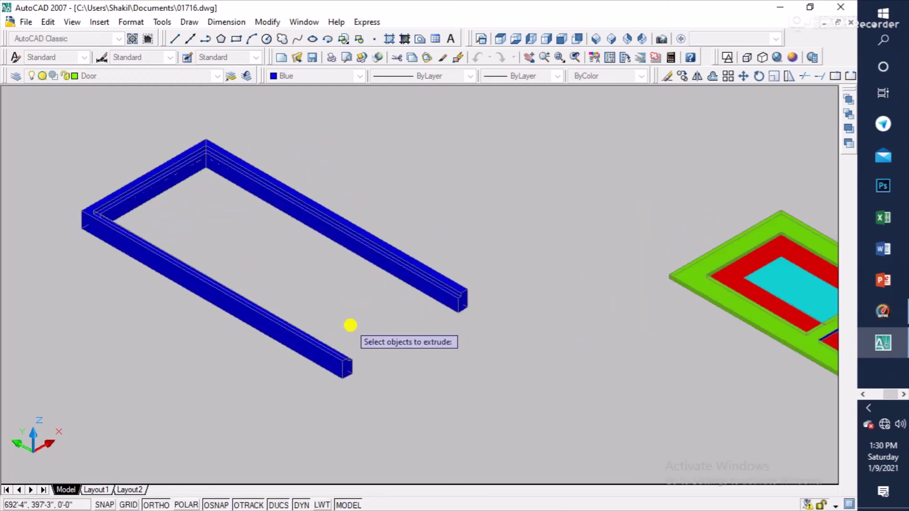
pyautogui.scroll(-3, 349, 325)
pyautogui.scroll(1, 402, 320)
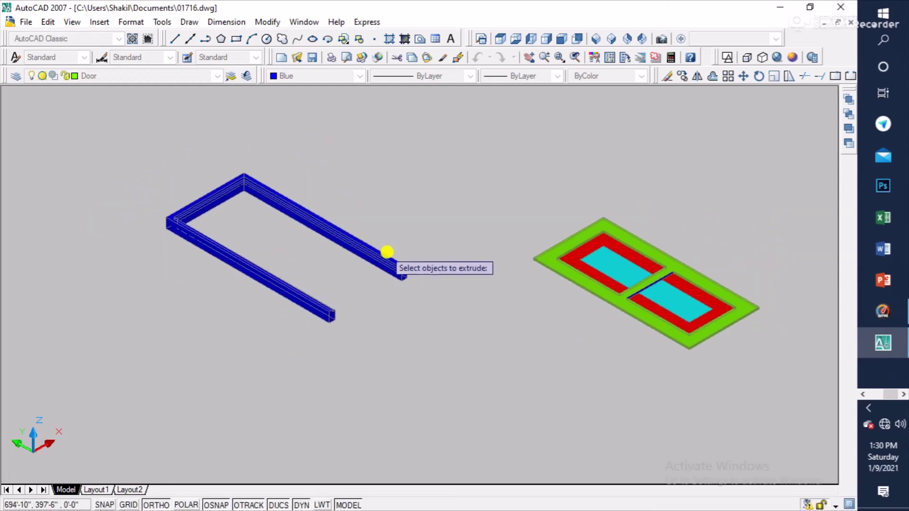
pyautogui.scroll(-3, 388, 265)
pyautogui.scroll(2, 467, 274)
# Step: Move the door solid into the blue frame, from its far top corner to the upper corner of the frame's inner rebate
pyautogui.press('Escape')
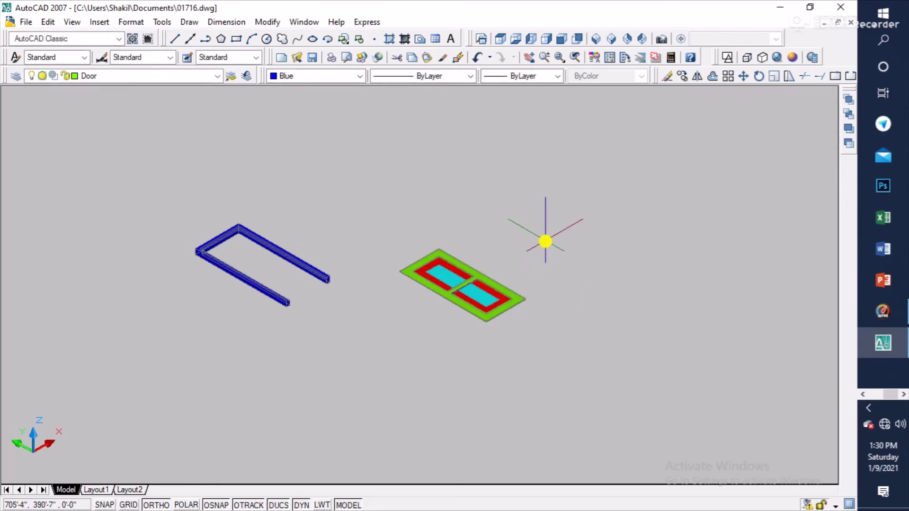
pyautogui.click(544, 241)
pyautogui.click(394, 387)
pyautogui.write('m')
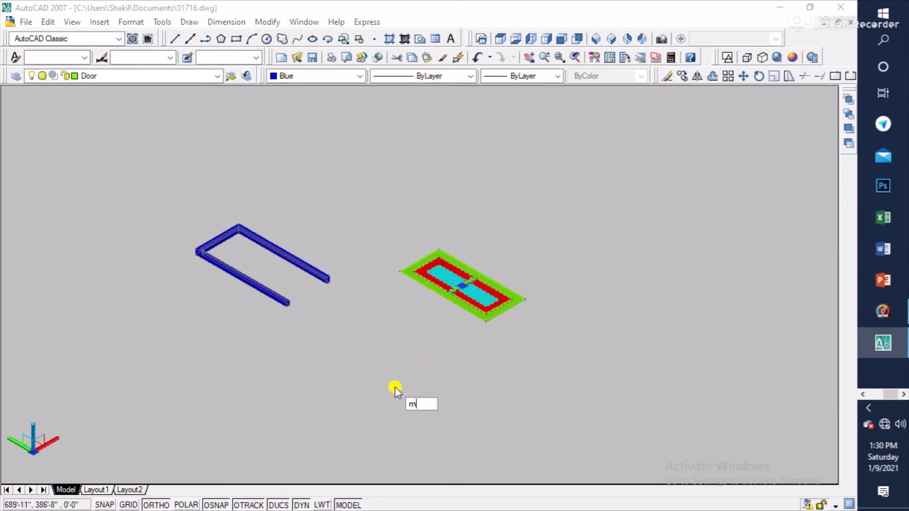
pyautogui.press('Return')
pyautogui.scroll(2, 438, 253)
pyautogui.scroll(4, 437, 253)
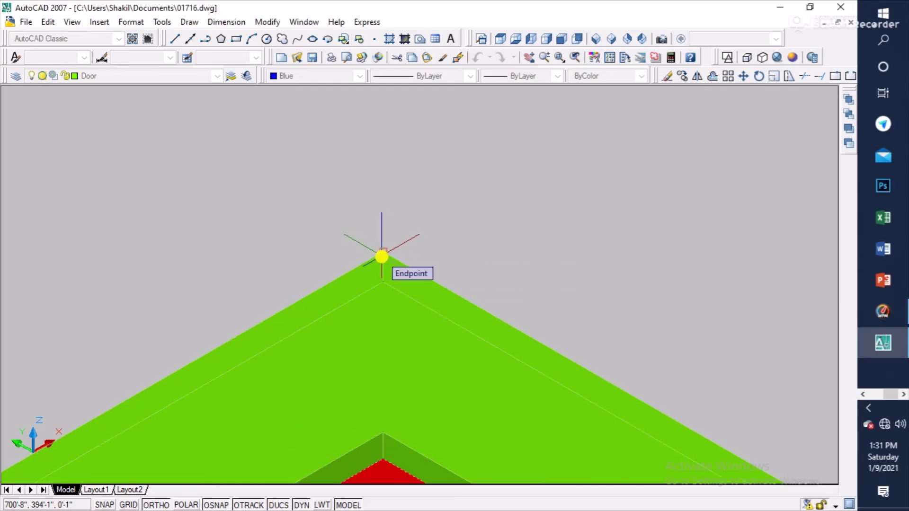
pyautogui.click(381, 257)
pyautogui.scroll(-8, 327, 257)
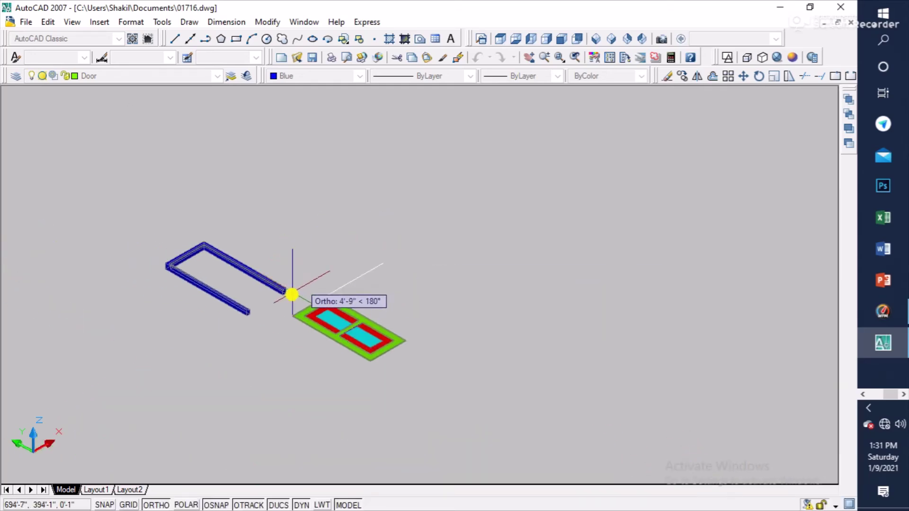
pyautogui.scroll(6, 204, 258)
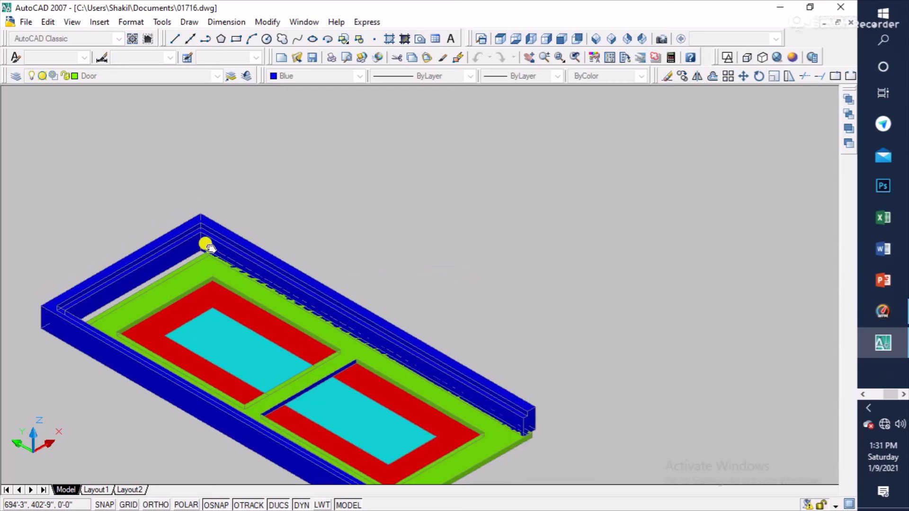
pyautogui.moveTo(205, 244); pyautogui.dragTo(265, 242, button='middle')
pyautogui.scroll(6, 258, 233)
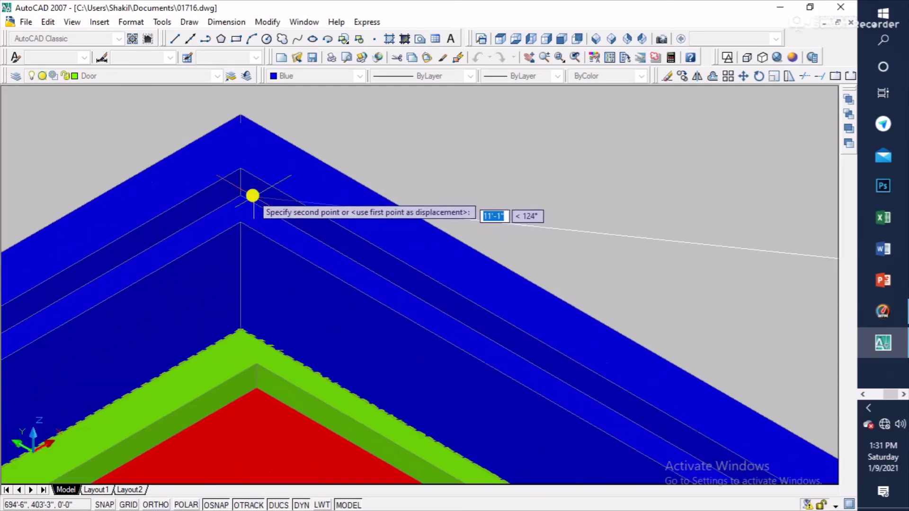
pyautogui.scroll(5, 234, 180)
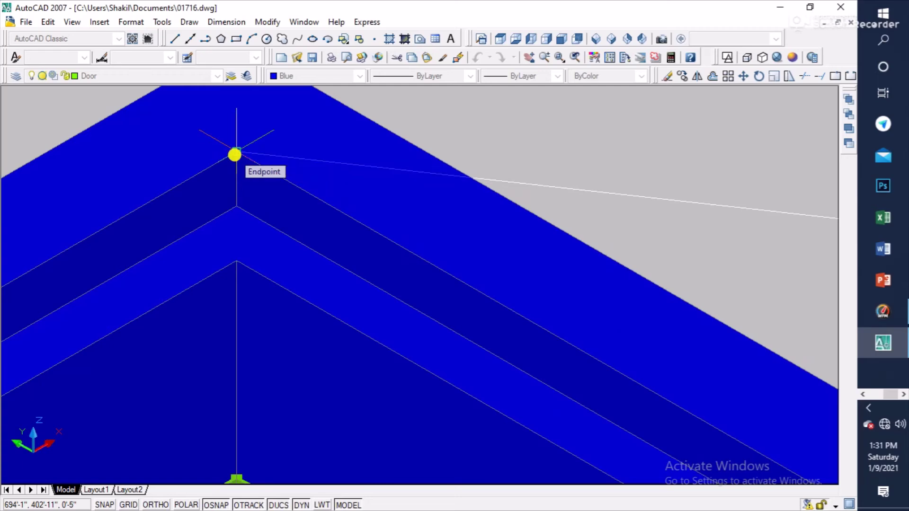
pyautogui.click(234, 155)
pyautogui.scroll(-12, 399, 192)
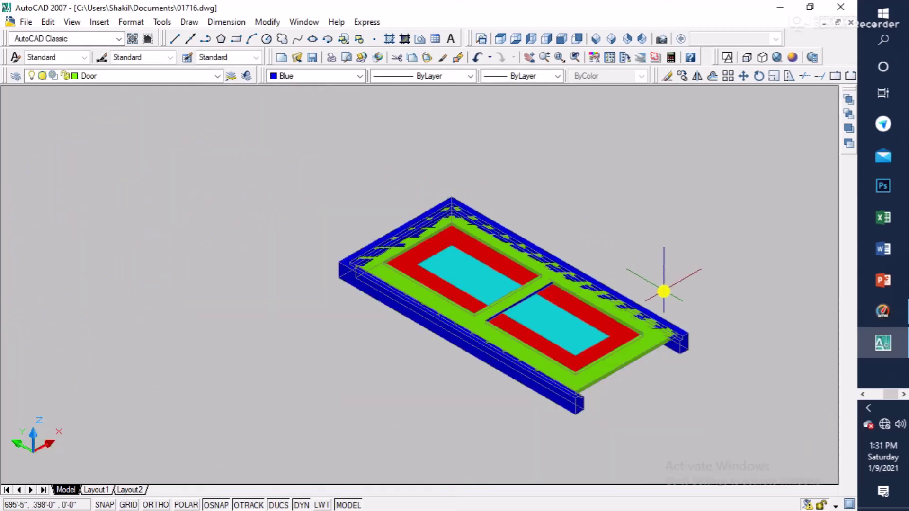
# Step: Rotate the door and frame together upright in 3D by 90 degrees about the X axis, based at the near frame leg's end corner
pyautogui.scroll(-3, 499, 332)
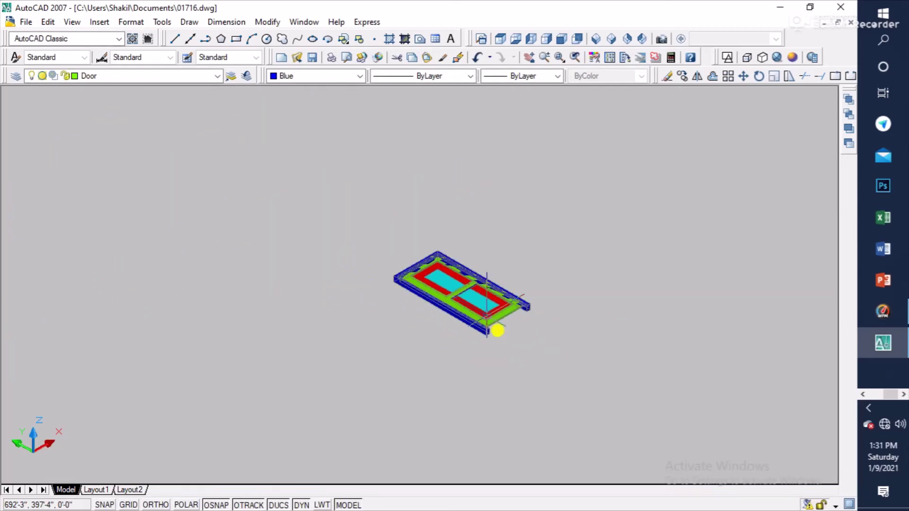
pyautogui.click(557, 255)
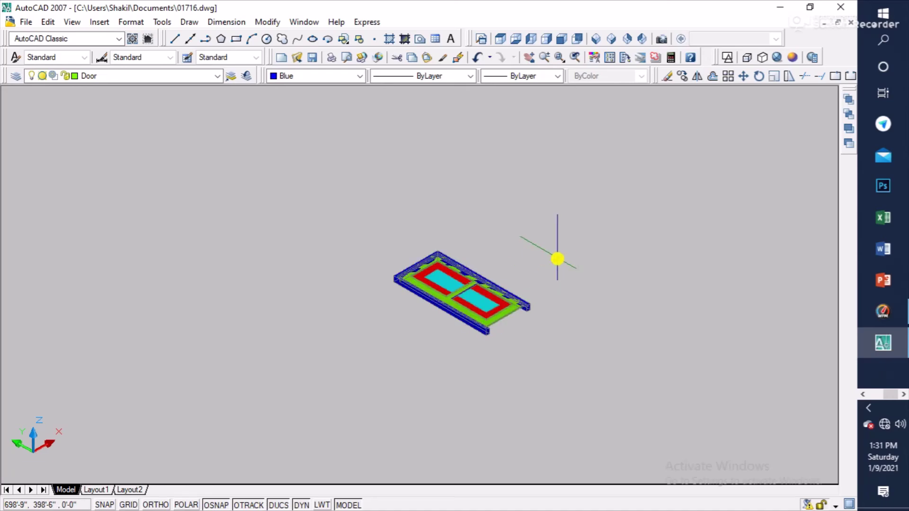
pyautogui.click(391, 374)
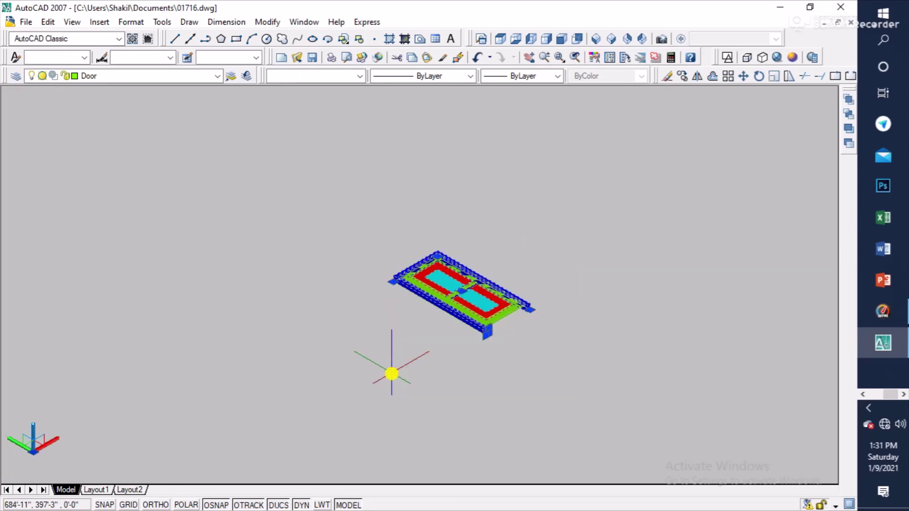
pyautogui.write('3')
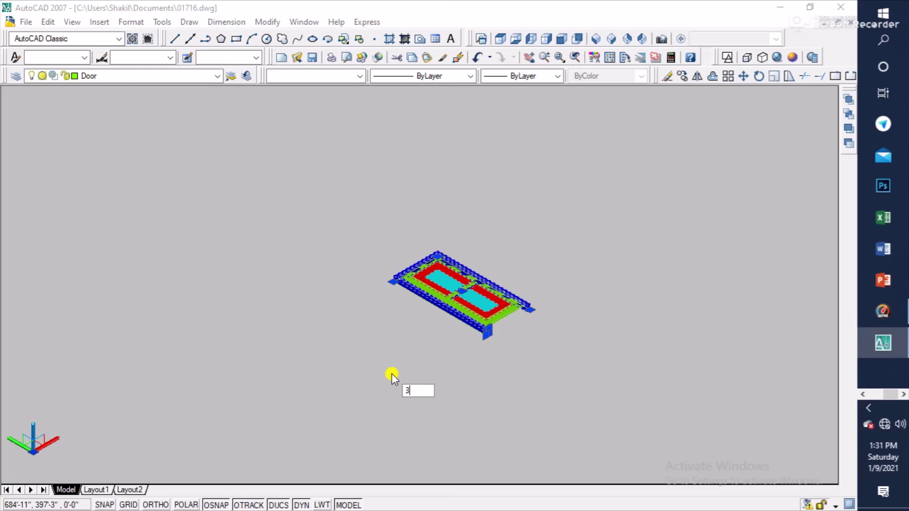
pyautogui.write('r')
pyautogui.press('Return')
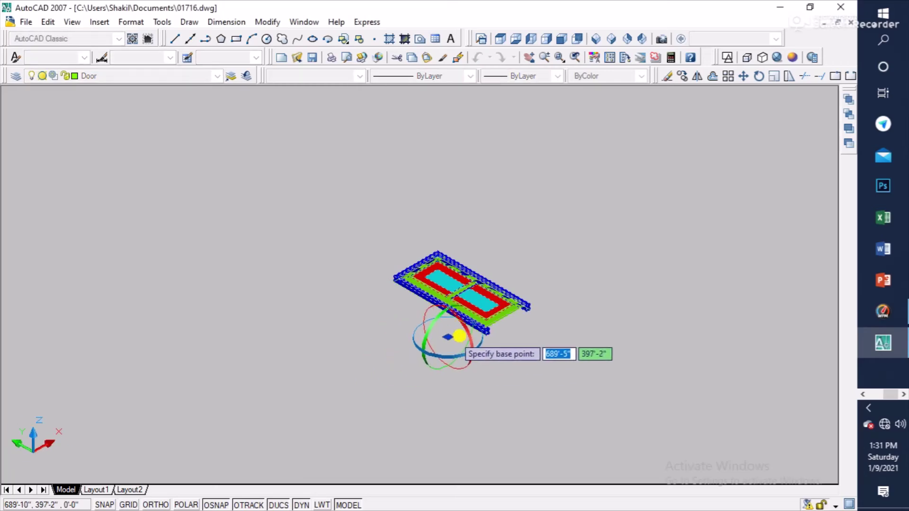
pyautogui.scroll(5, 481, 329)
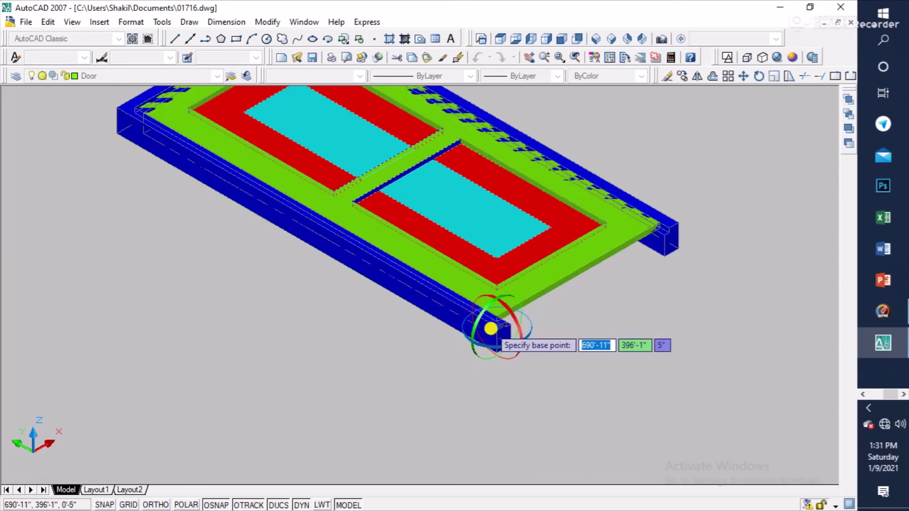
pyautogui.click(492, 327)
pyautogui.click(509, 315)
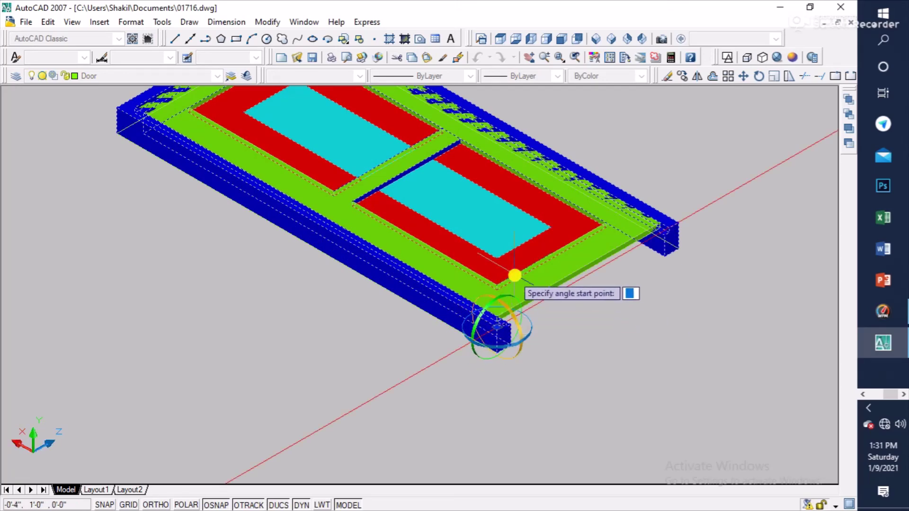
pyautogui.scroll(-2, 510, 255)
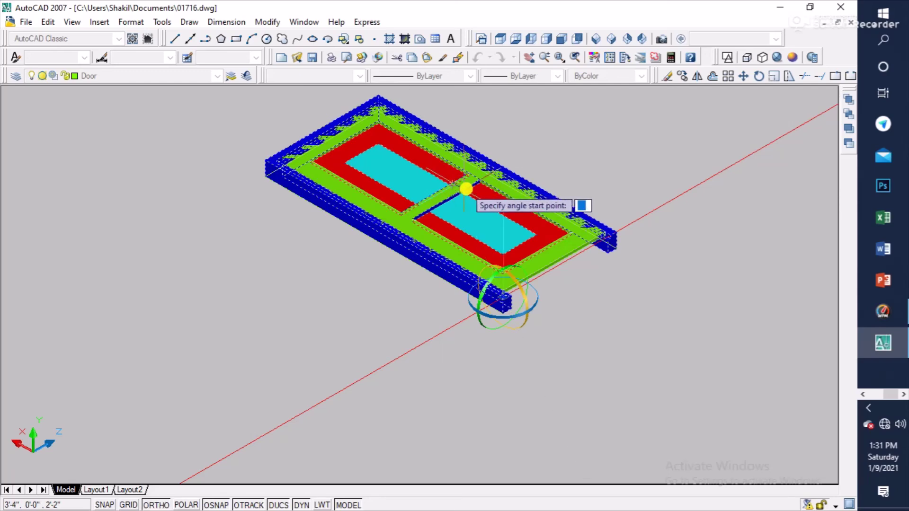
pyautogui.write('90')
pyautogui.press('Return')
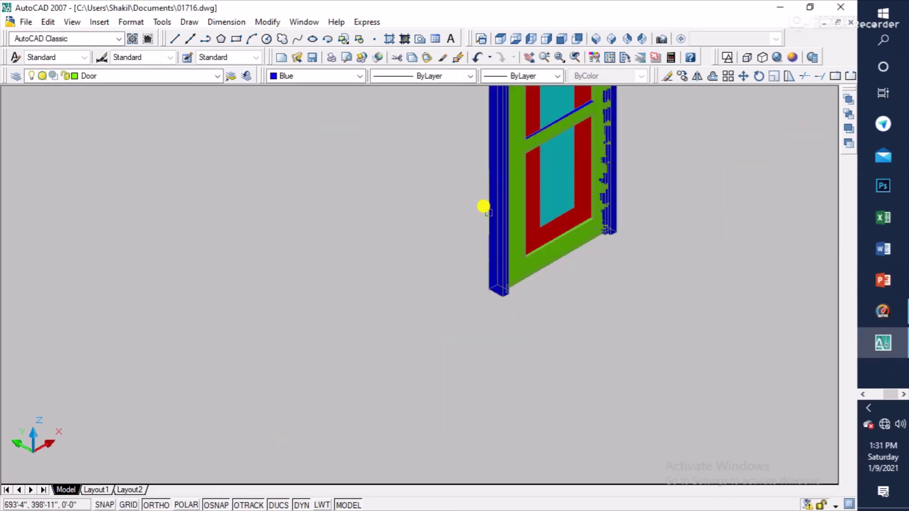
# Step: Copy the upright door with its frame five times in a row along the +Y direction, based at its bottom corner
pyautogui.scroll(-3, 482, 207)
pyautogui.moveTo(509, 229); pyautogui.dragTo(456, 193, button='middle')
pyautogui.scroll(2, 459, 213)
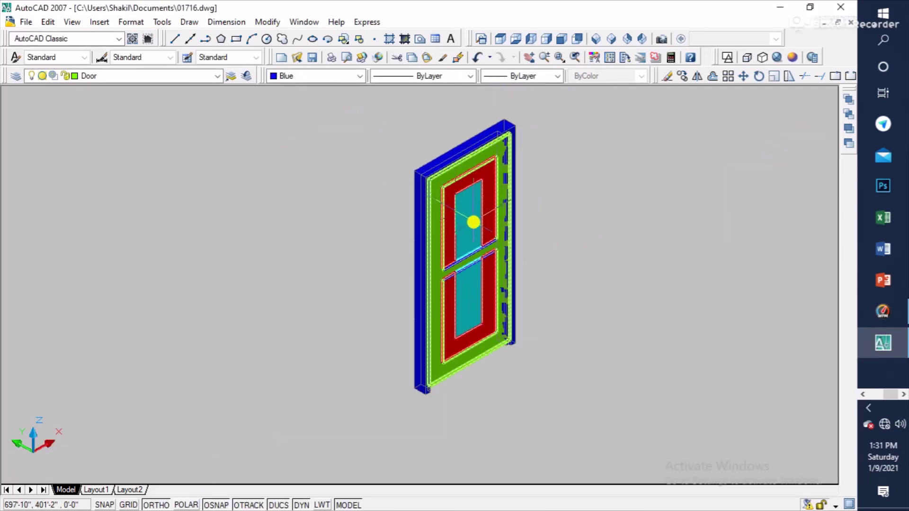
pyautogui.scroll(-2, 473, 222)
pyautogui.click(541, 155)
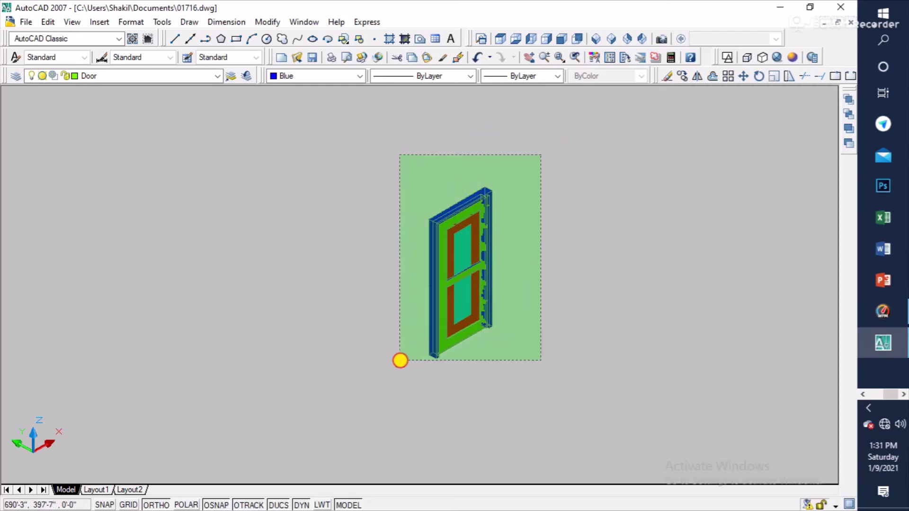
pyautogui.click(400, 359)
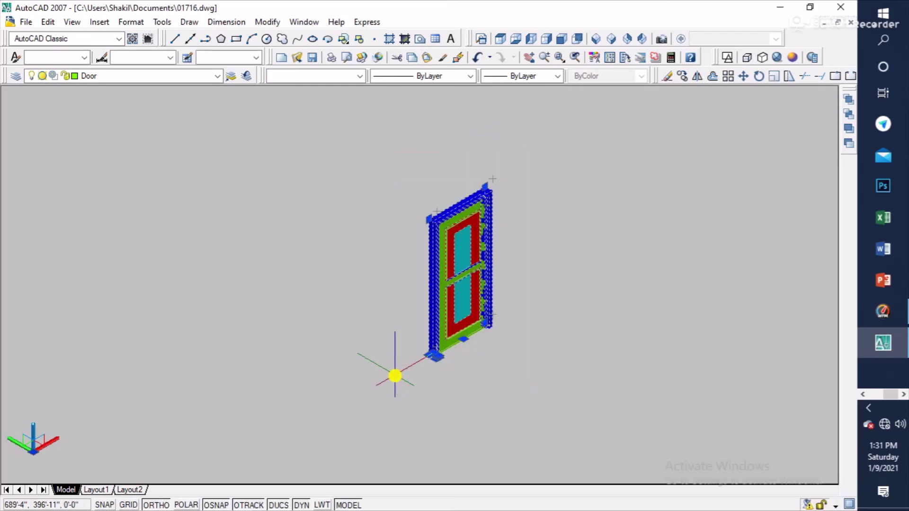
pyautogui.write('m')
pyautogui.press('Return')
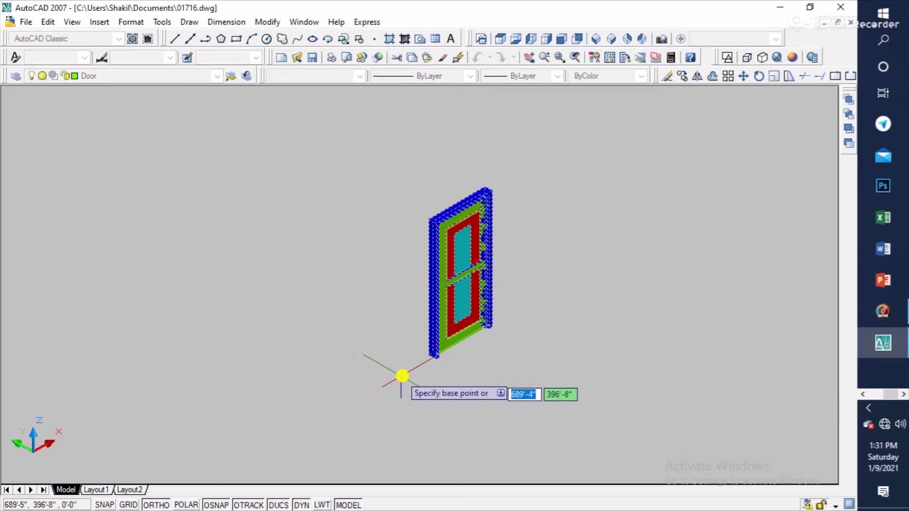
pyautogui.click(434, 355)
pyautogui.click(334, 298)
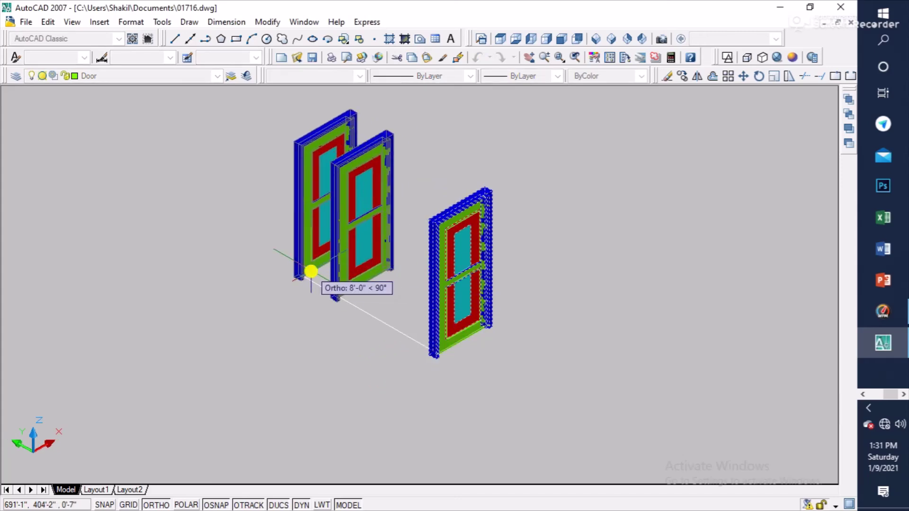
pyautogui.click(292, 266)
pyautogui.click(236, 240)
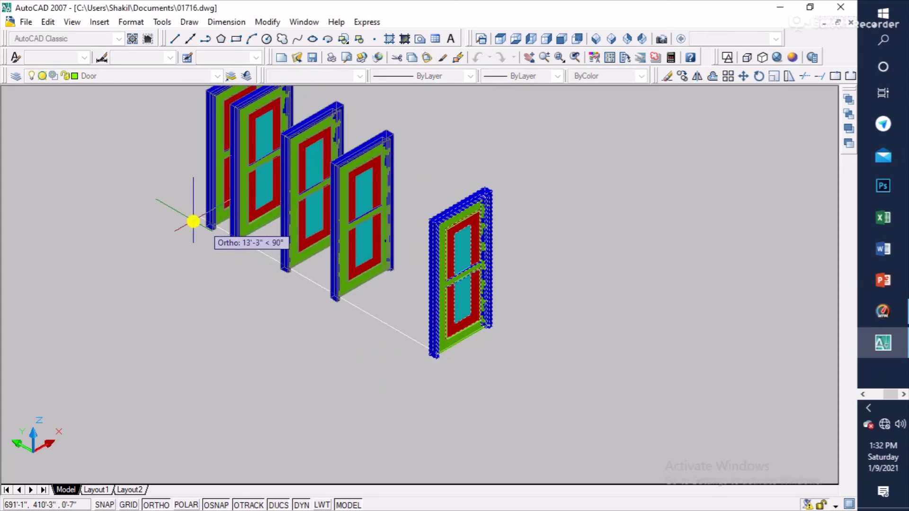
pyautogui.click(168, 208)
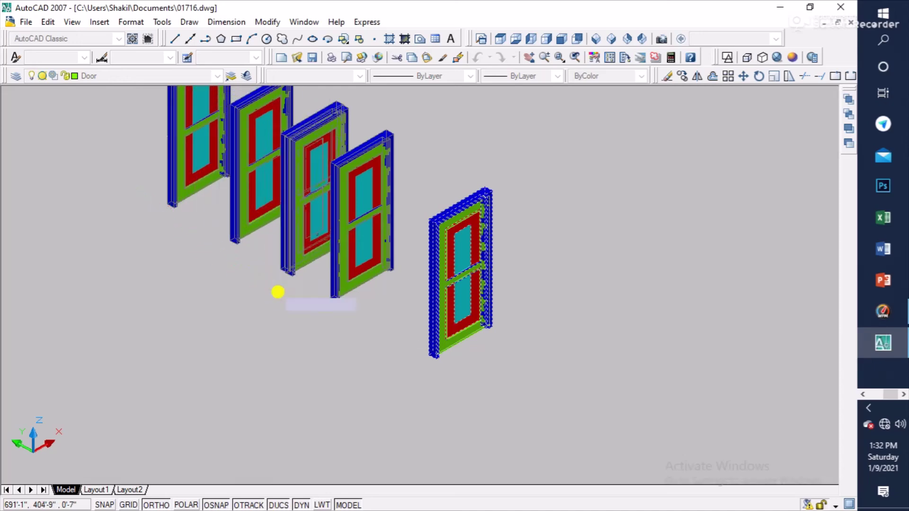
pyautogui.click(332, 351)
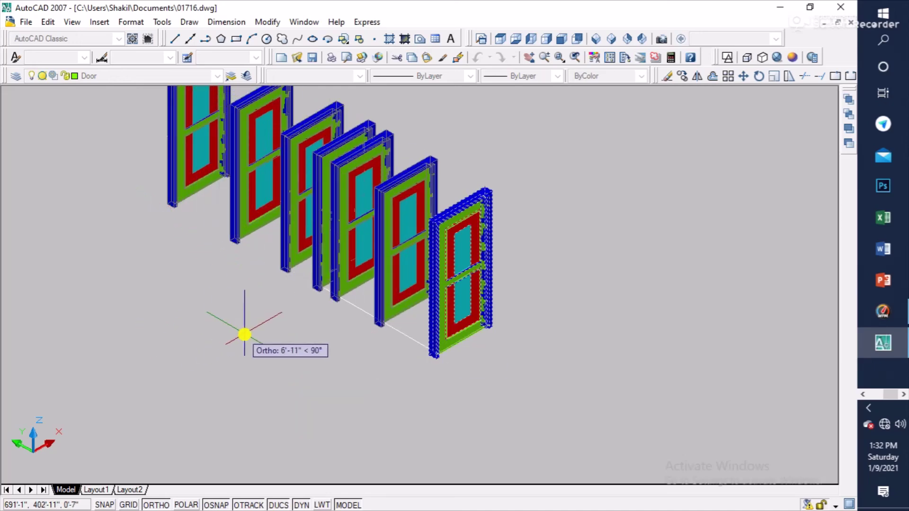
pyautogui.press('Escape')
# Step: Orbit the model to examine the row of doors from other angles, and restore the southwest isometric view
pyautogui.scroll(-2, 265, 346)
pyautogui.scroll(-2, 407, 379)
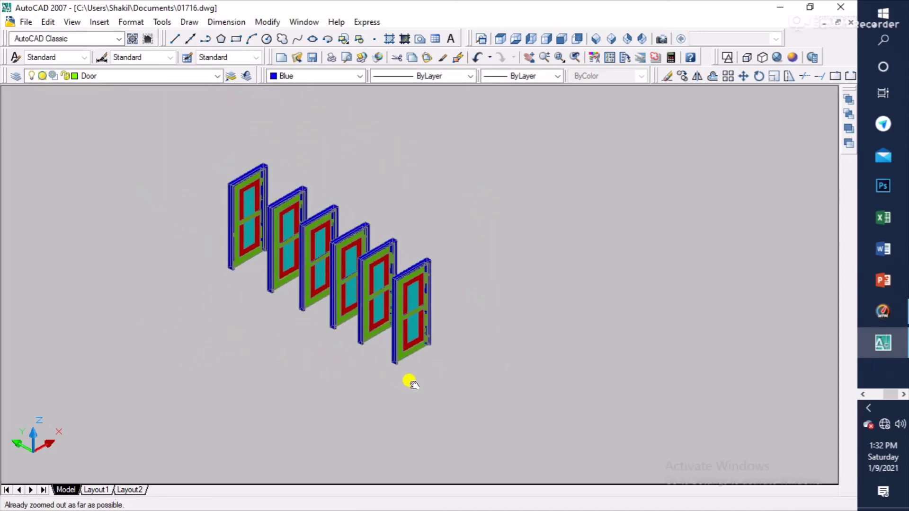
pyautogui.scroll(-1, 481, 338)
pyautogui.moveTo(447, 314); pyautogui.dragTo(402, 279, button='middle')
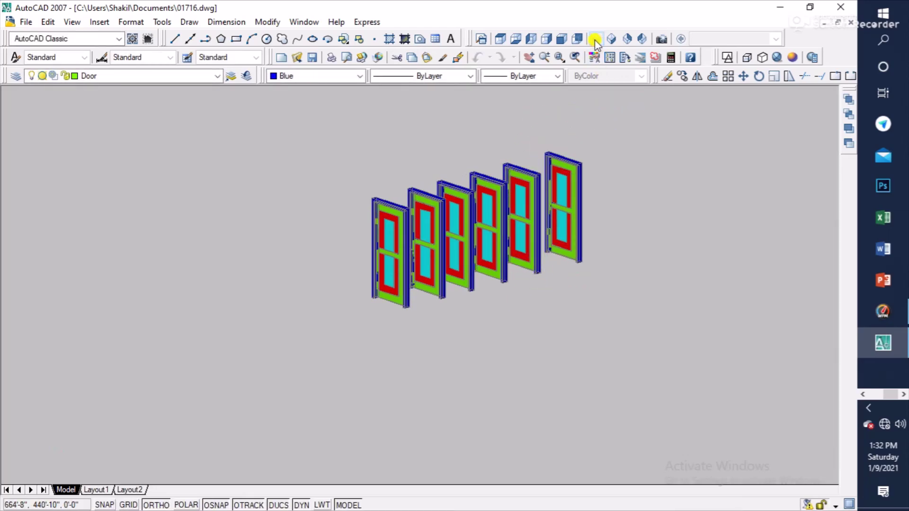
pyautogui.keyDown('shift'); pyautogui.moveTo(558, 152); pyautogui.dragTo(422, 339, button='middle'); pyautogui.keyUp('shift')
pyautogui.scroll(3, 421, 330)
pyautogui.scroll(2, 422, 330)
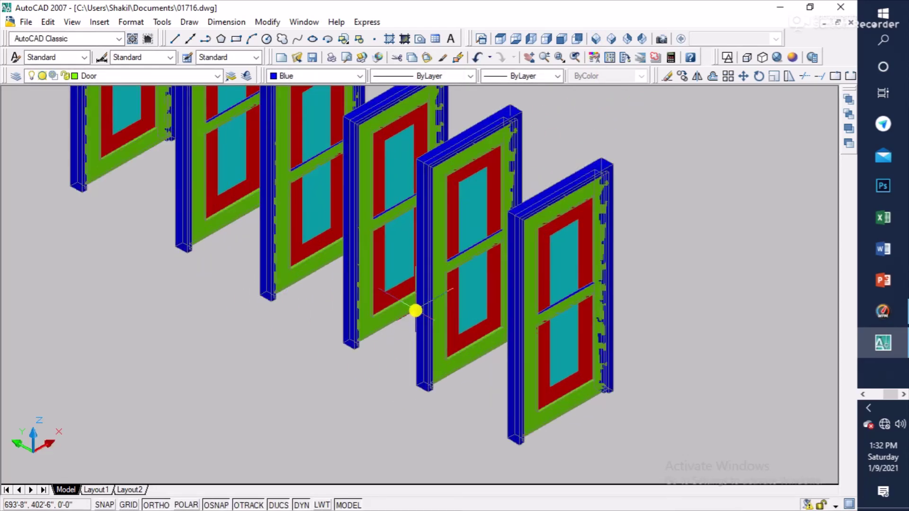
pyautogui.scroll(-3, 473, 284)
# Step: Examine the doors in the southeast, northeast and northwest isometric views, and return to the southwest isometric view
pyautogui.click(612, 39)
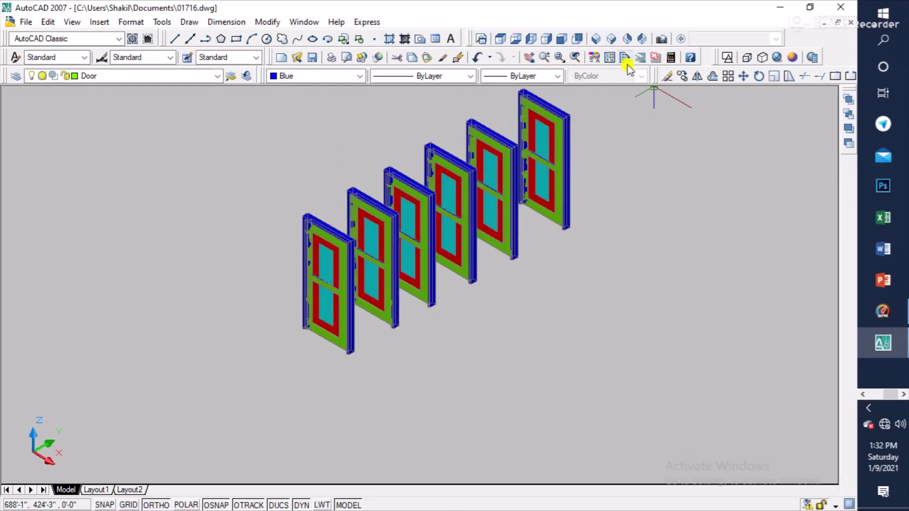
pyautogui.click(630, 40)
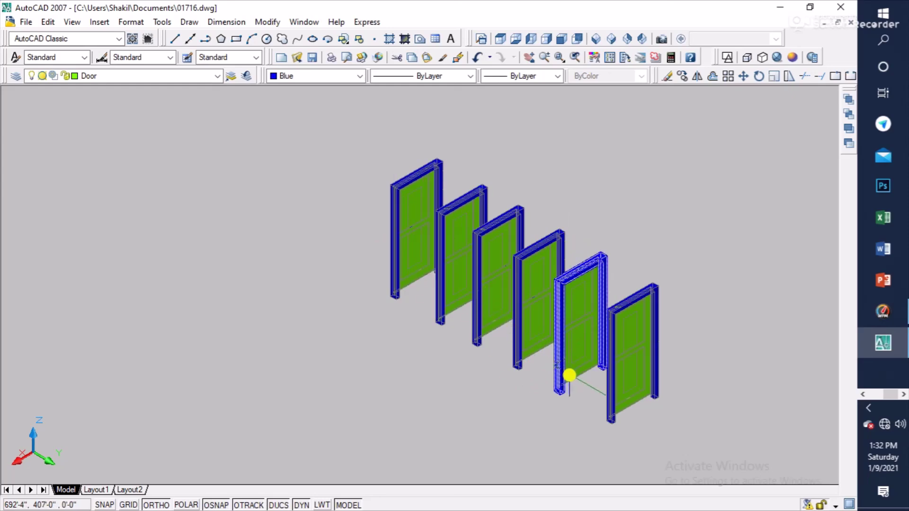
pyautogui.click(641, 38)
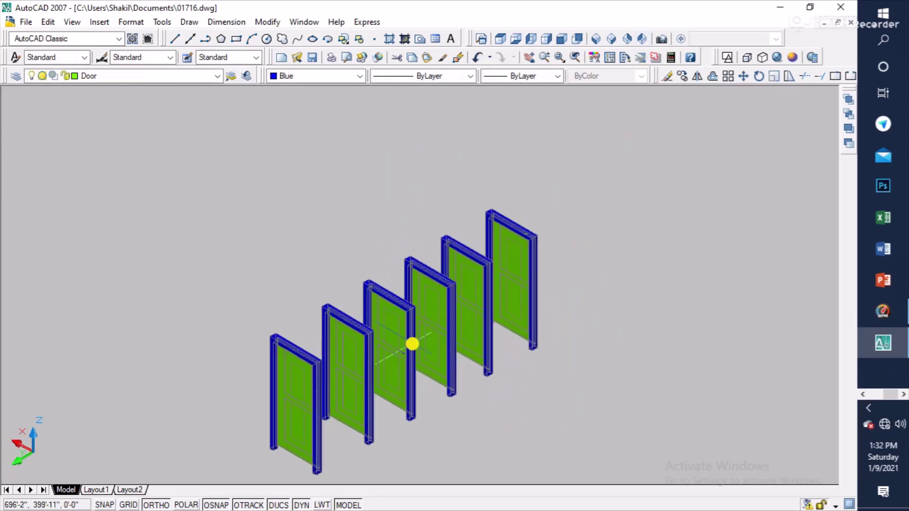
pyautogui.click(610, 39)
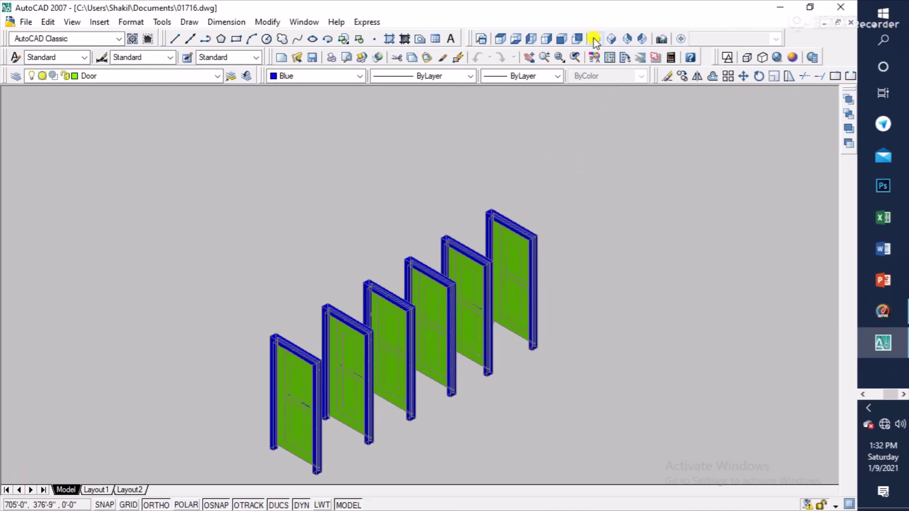
pyautogui.click(595, 39)
pyautogui.moveTo(454, 334)
pyautogui.mouseDown(button='middle')
pyautogui.moveTo(497, 250)
pyautogui.moveTo(500, 310)
pyautogui.mouseUp(button='middle')
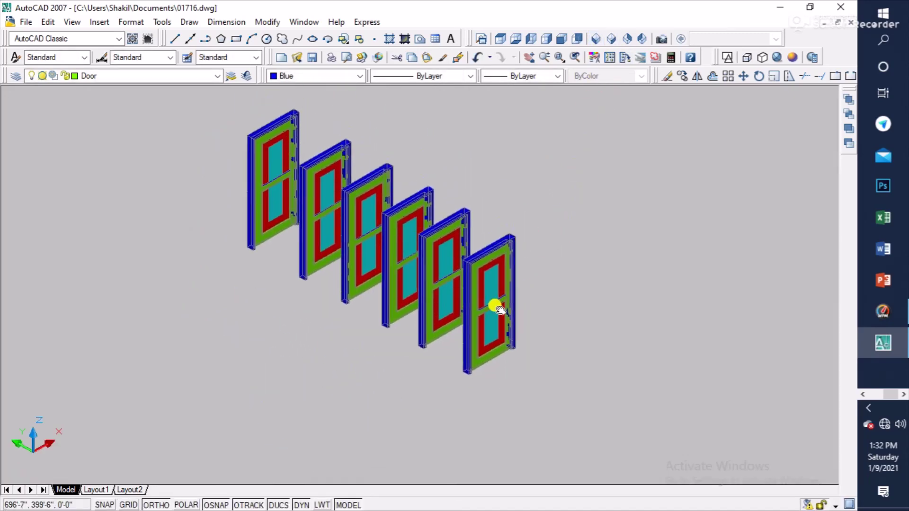
# Step: Orbit the model to a level, horizontal view and examine the whole row of doors upright
pyautogui.scroll(3, 441, 264)
pyautogui.scroll(-3, 440, 263)
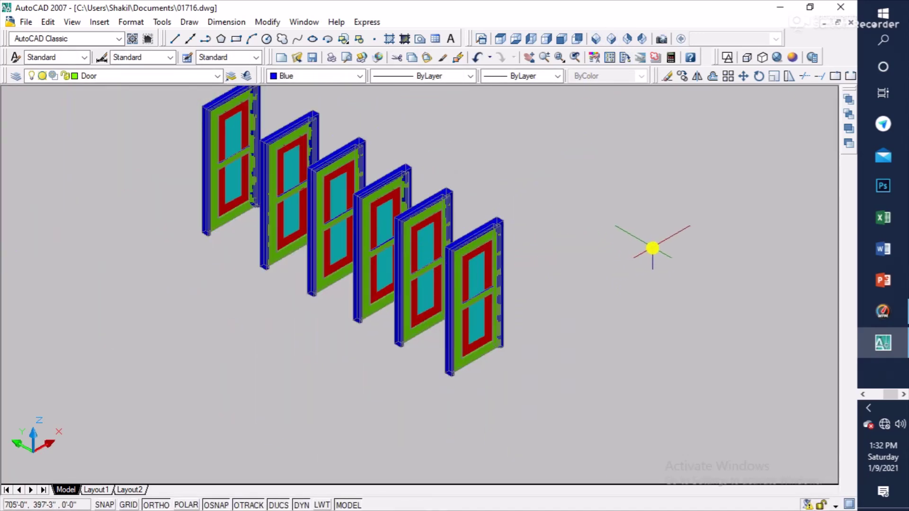
pyautogui.keyDown('shift'); pyautogui.moveTo(652, 248); pyautogui.dragTo(649, 183, button='middle'); pyautogui.keyUp('shift')
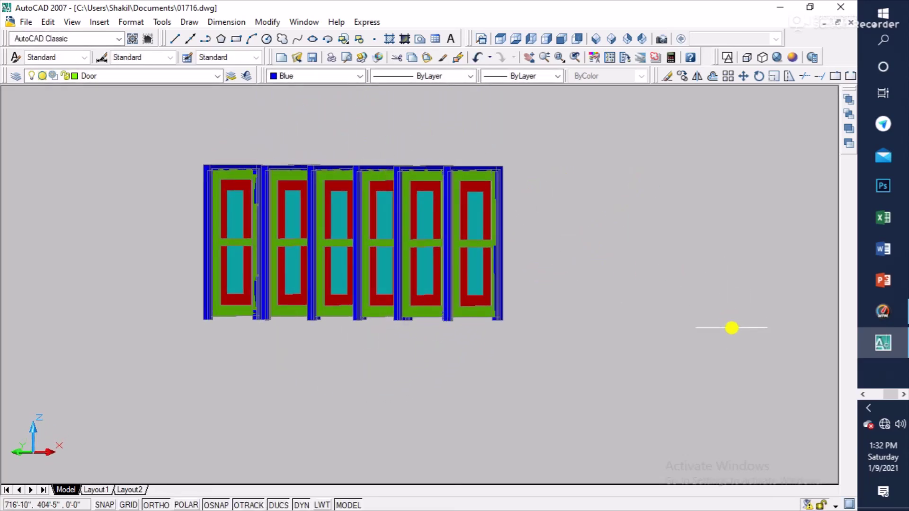
pyautogui.scroll(-2, 717, 331)
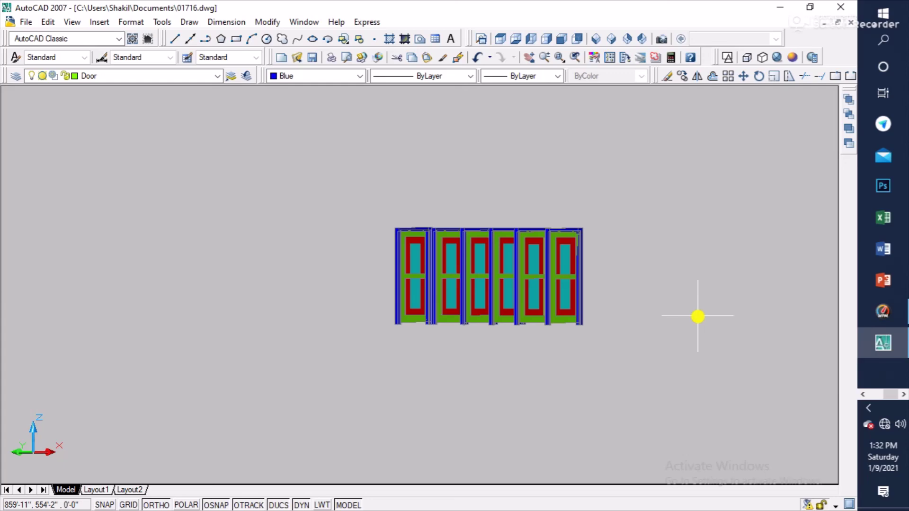
pyautogui.hotkey('ctrl', 'p')
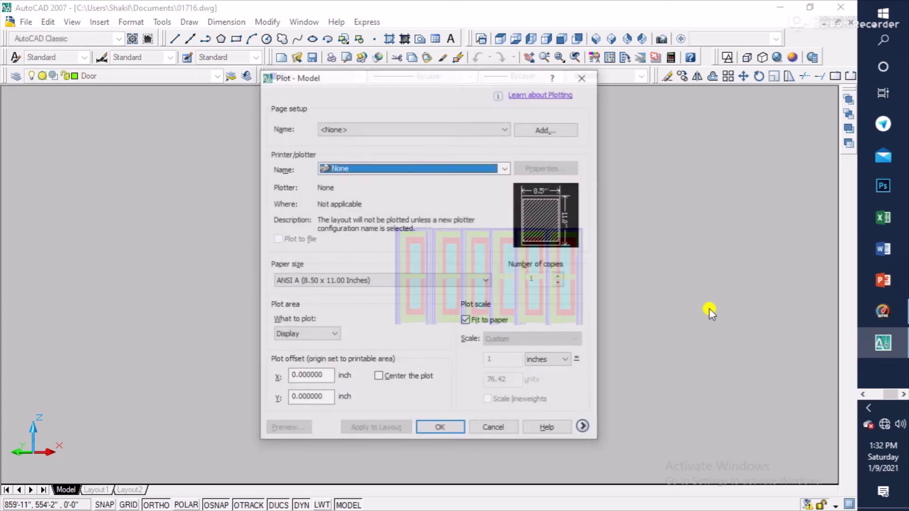
pyautogui.click(585, 76)
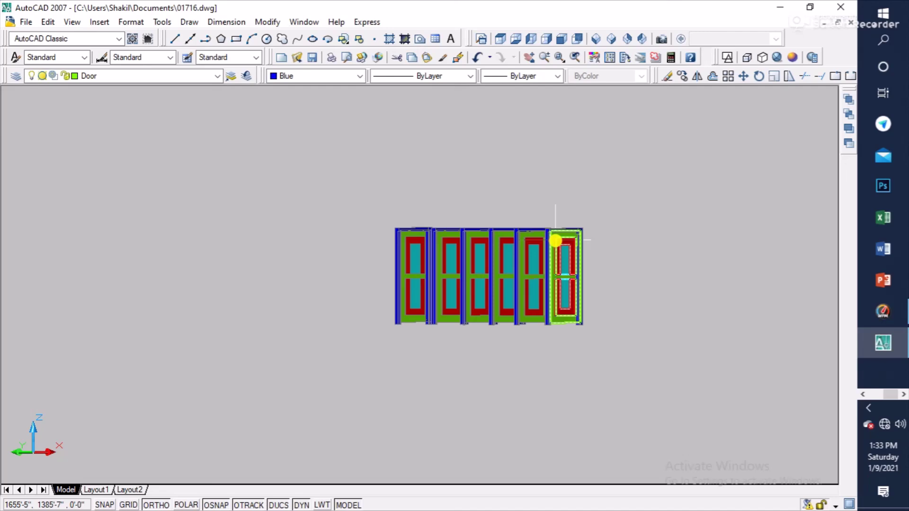
pyautogui.click(873, 410)
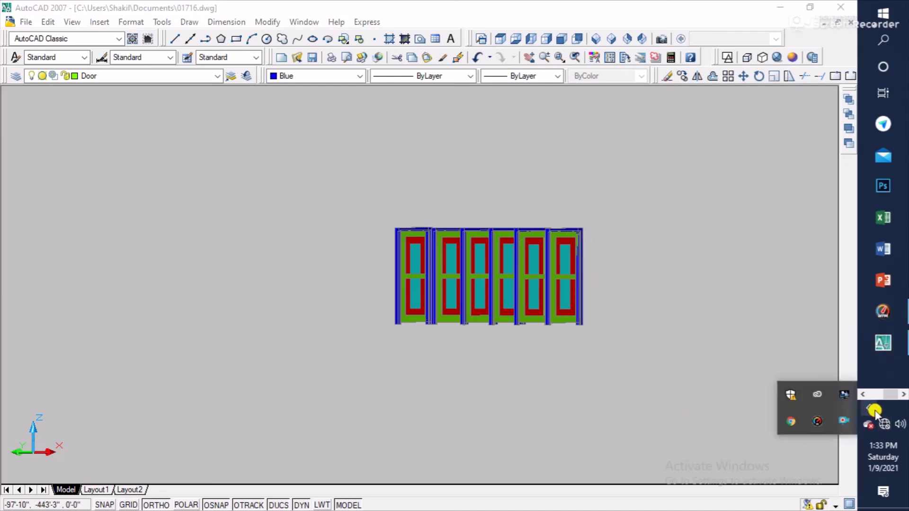
pyautogui.rightClick(847, 419)
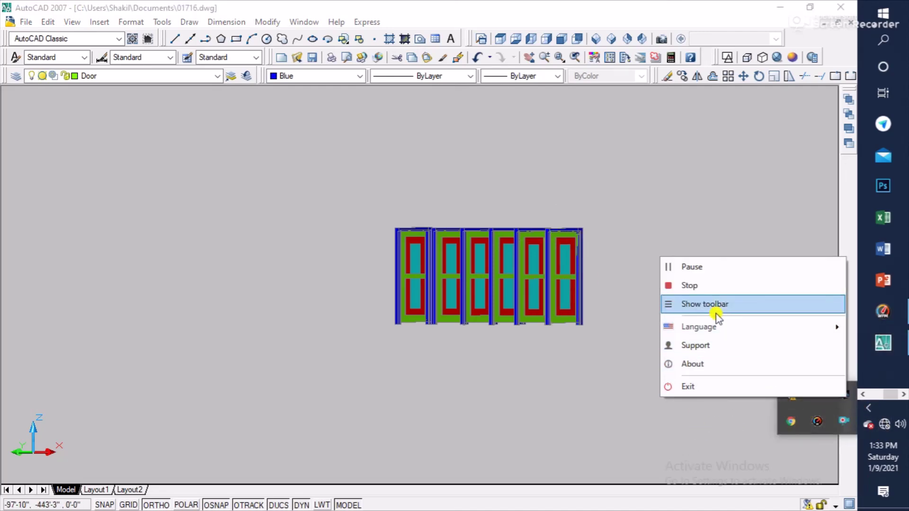
pyautogui.click(674, 268)
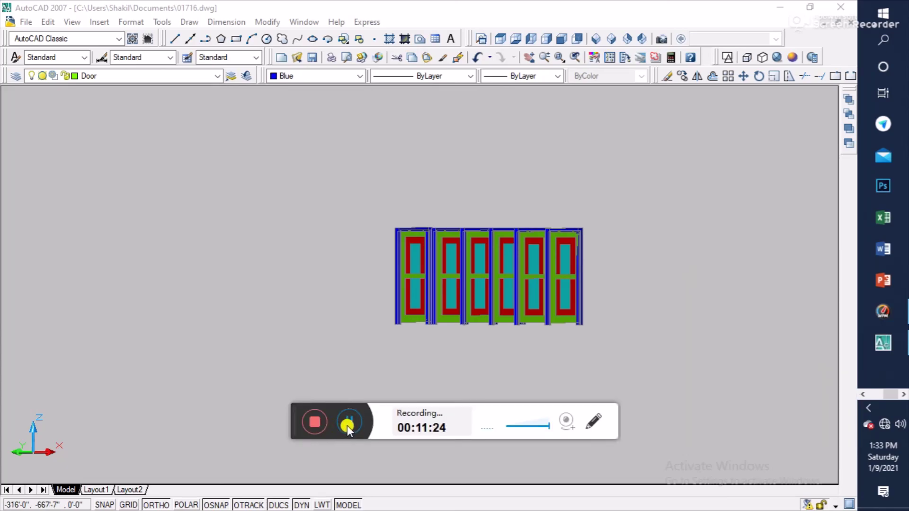